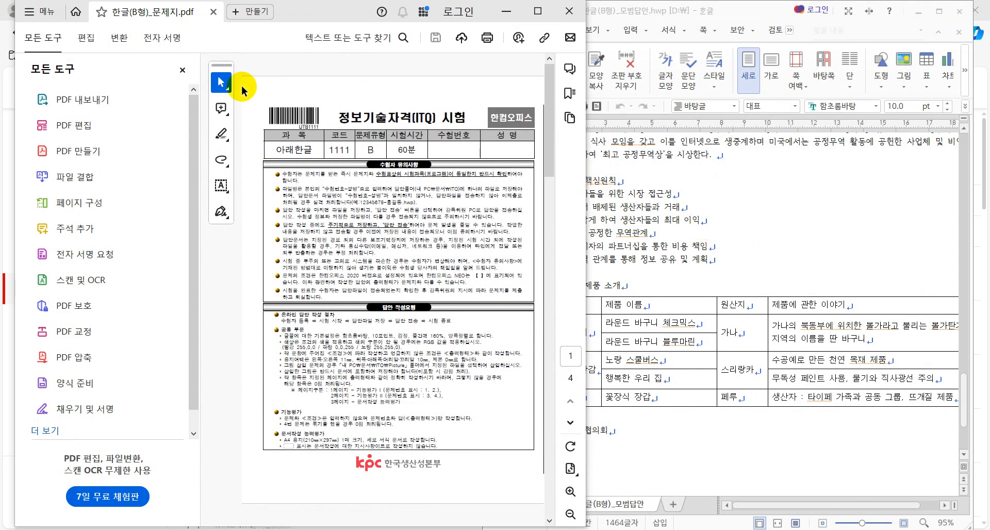
Step: Hide Acrobat's tools pane, scroll Hangul up to the title, and show the 문서작성 능력평가 page
left_click(182, 70)
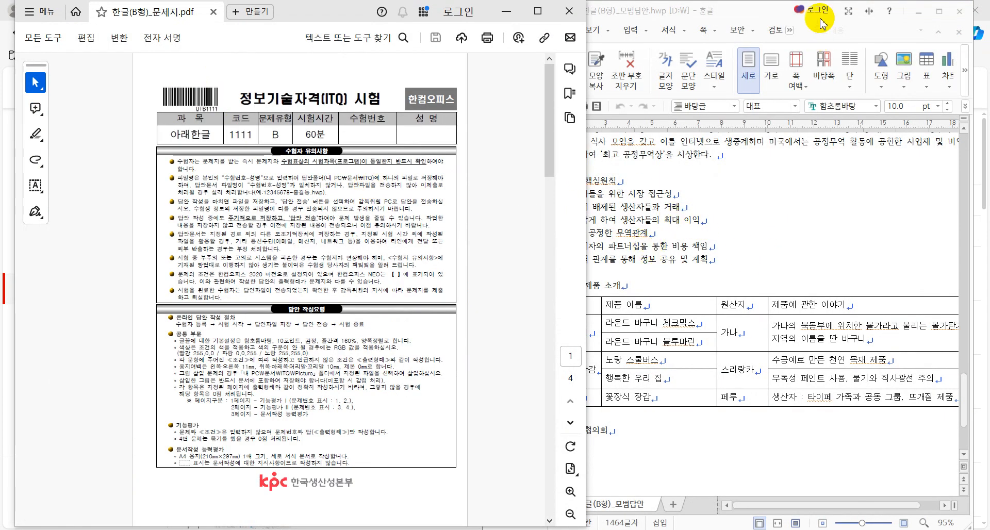
left_click(745, 11)
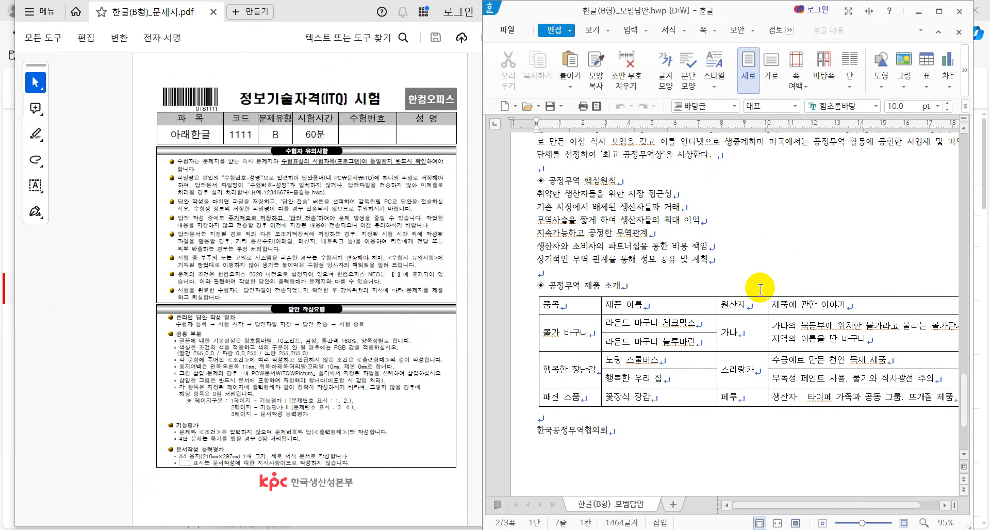
scroll(759, 288, "up", 4)
scroll(761, 289, "up", 1)
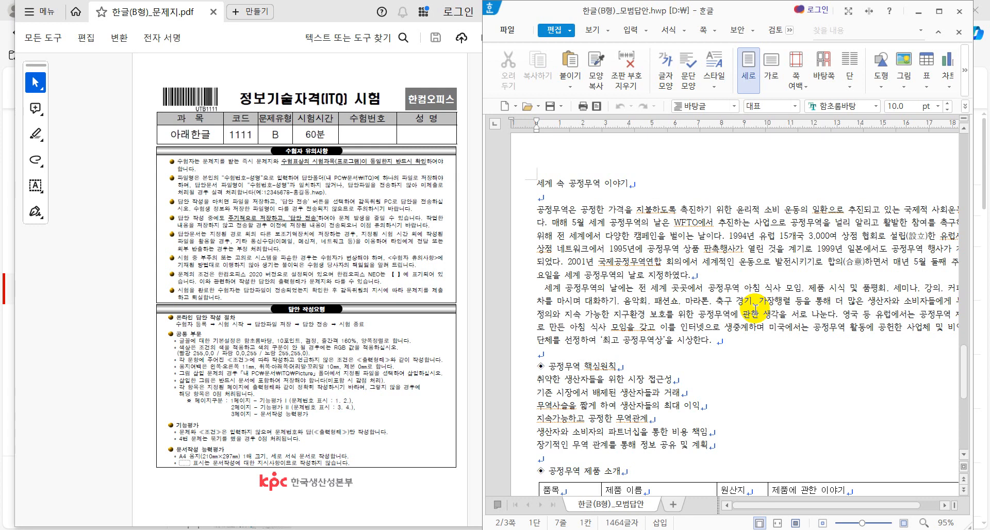
scroll(354, 320, "down", 3)
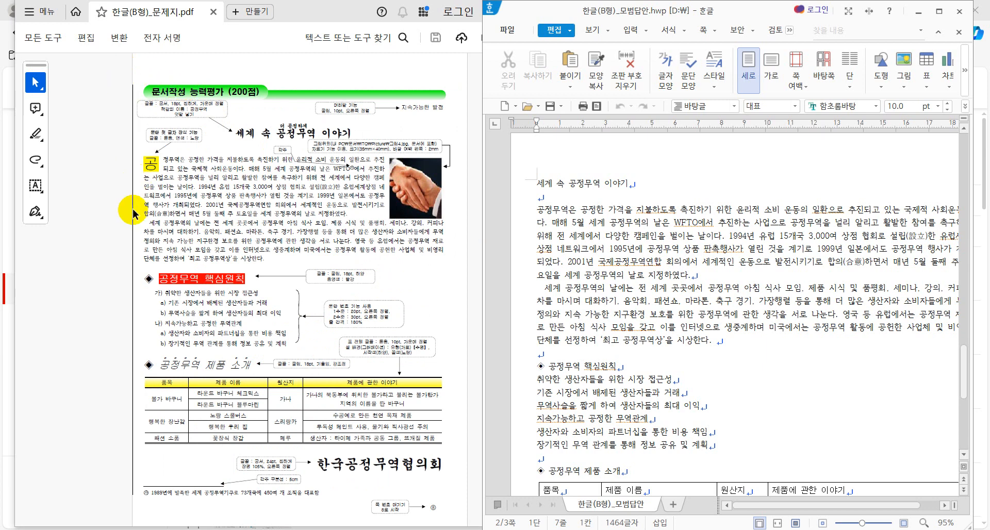
Step: Narrow the Acrobat window beside Hangul, check the PDF heading, and select the Hangul title line
left_click(307, 12)
left_click_drag(587, 150, 427, 176)
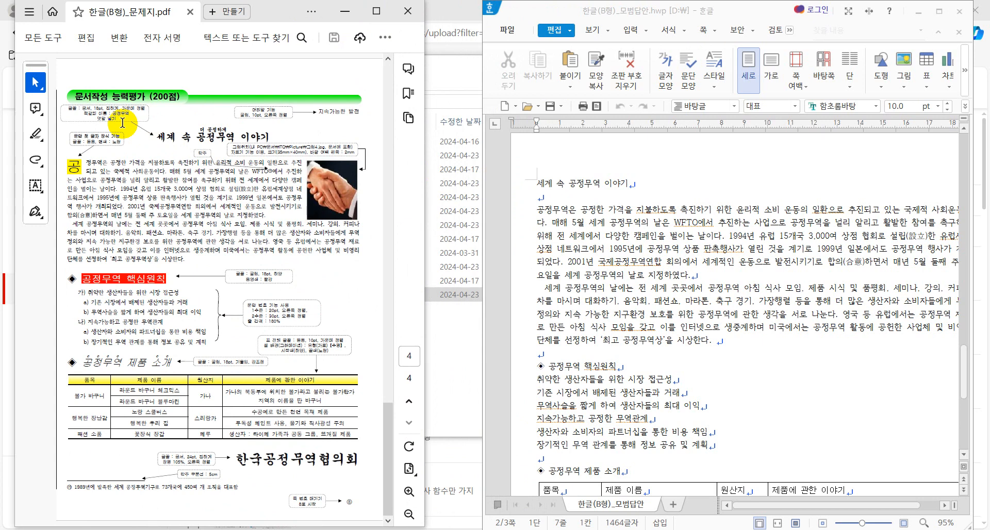
left_click_drag(155, 137, 254, 126)
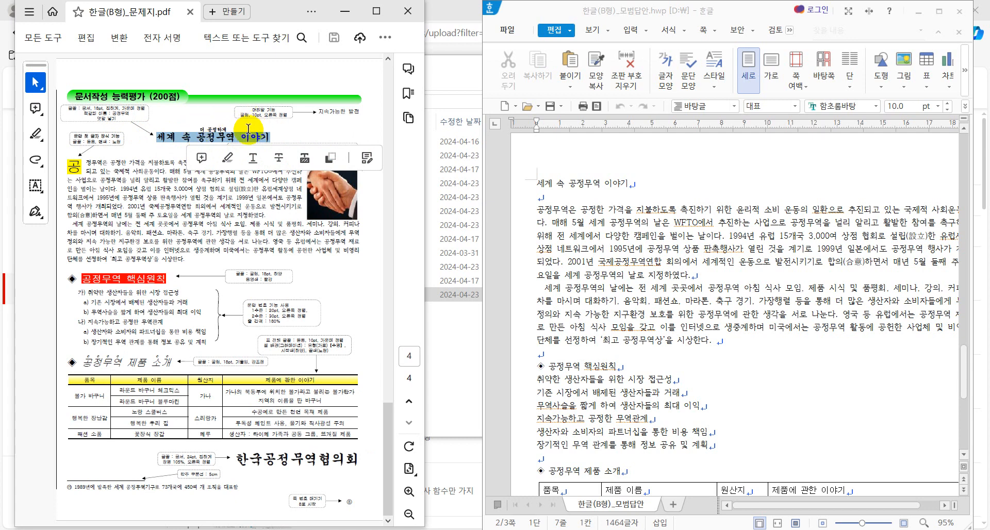
left_click(248, 129)
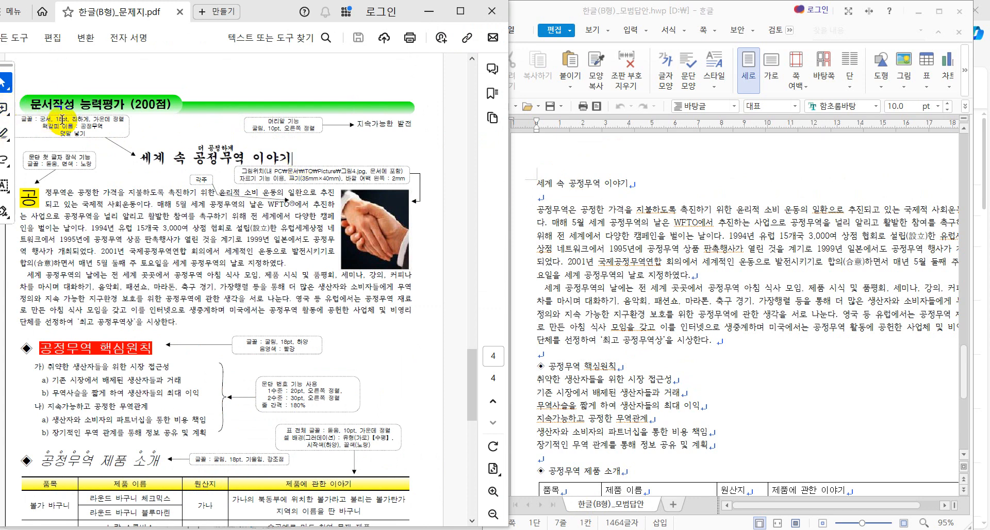
left_click(507, 184)
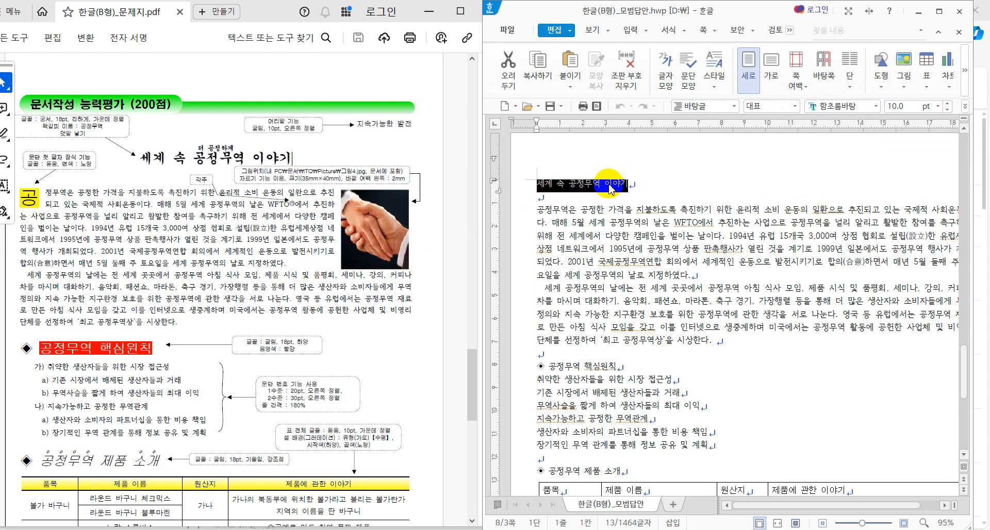
Step: Open the 입력 tab's 책갈피 dialog for the title and cancel it without adding a bookmark
left_click(540, 187)
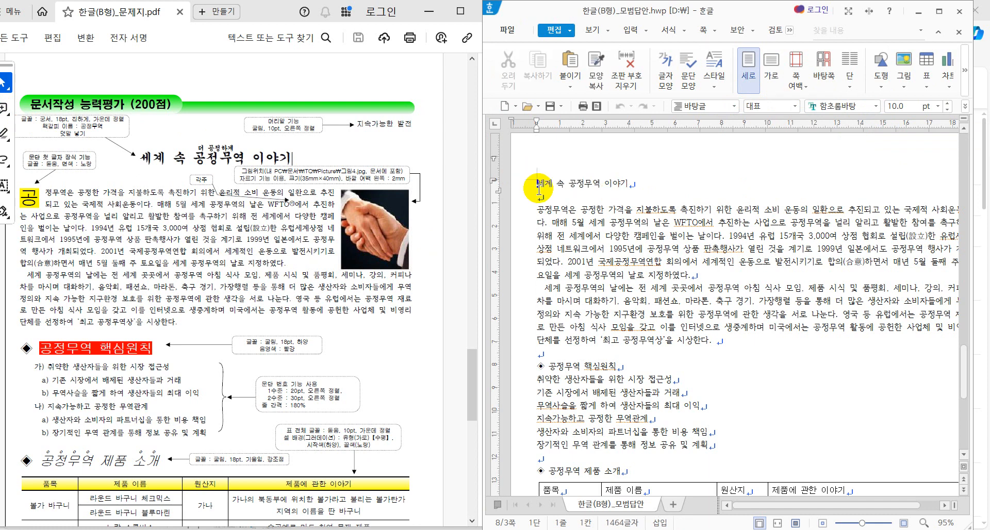
left_click(630, 30)
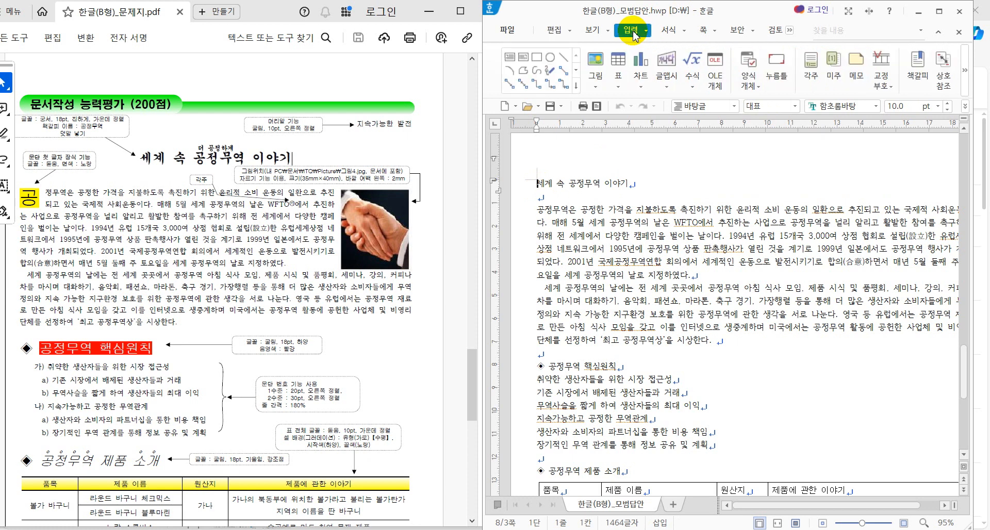
left_click(918, 65)
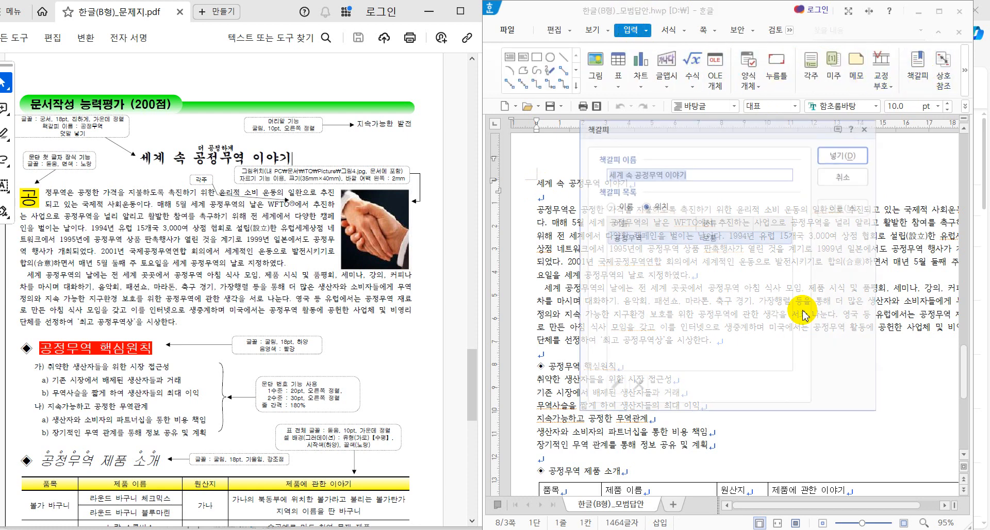
left_click(844, 181)
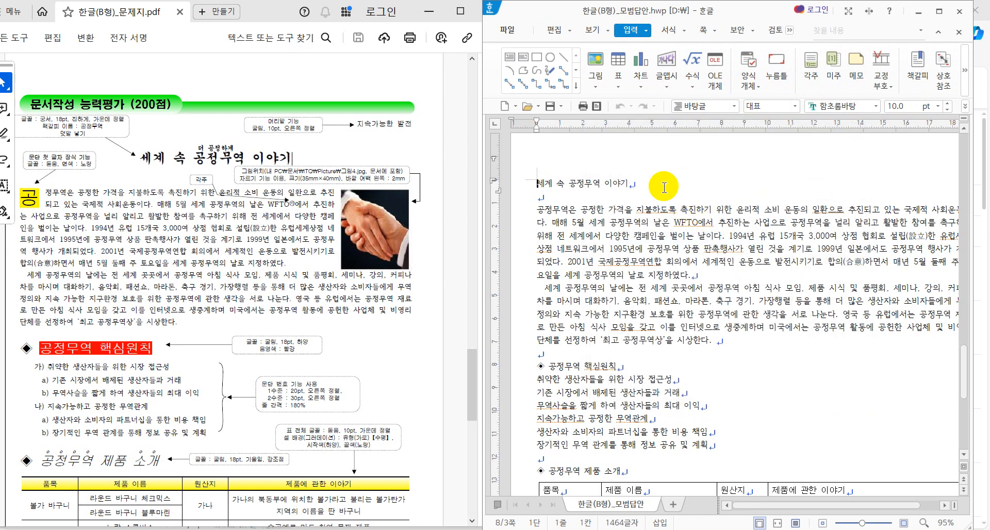
Step: Select the title line 세계 속 공정무역 이야기, then deselect it
left_click_drag(655, 184, 534, 184)
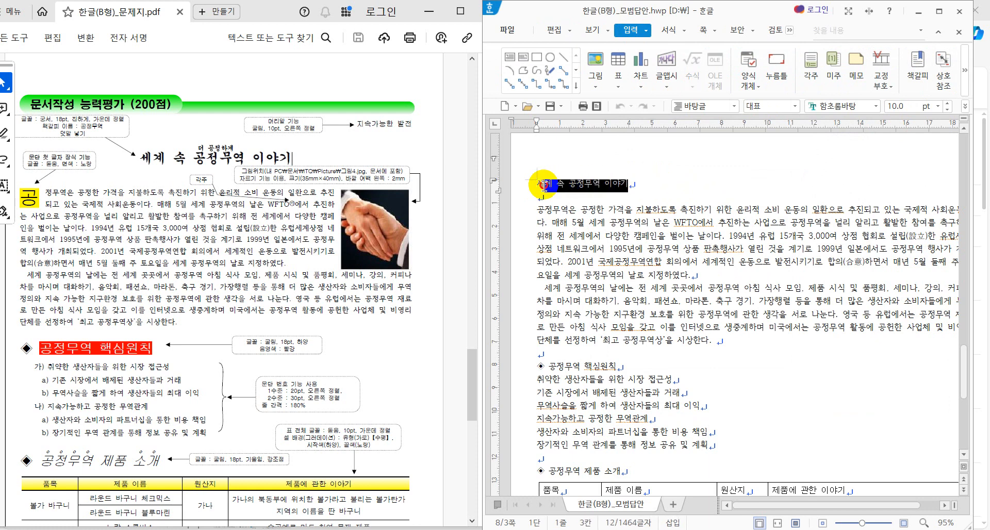
left_click(639, 185)
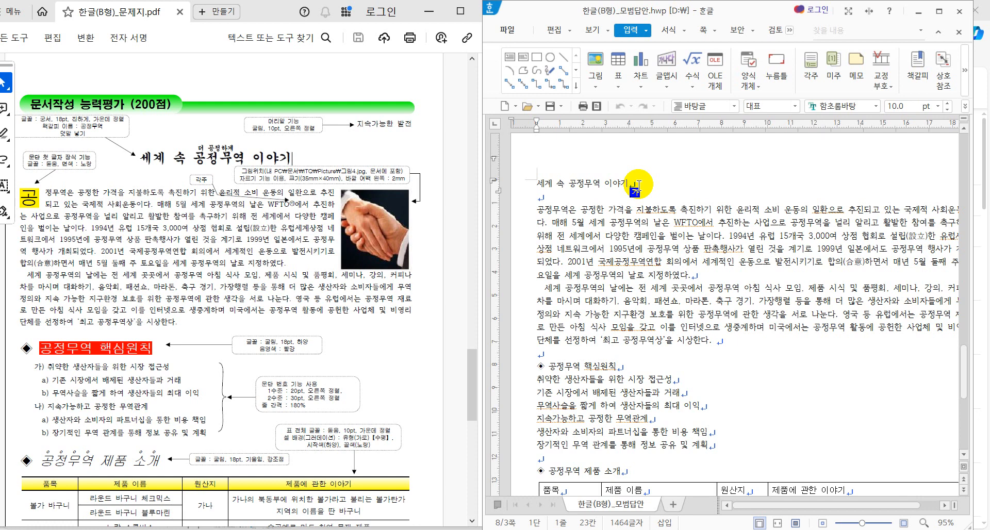
left_click_drag(637, 182, 530, 184)
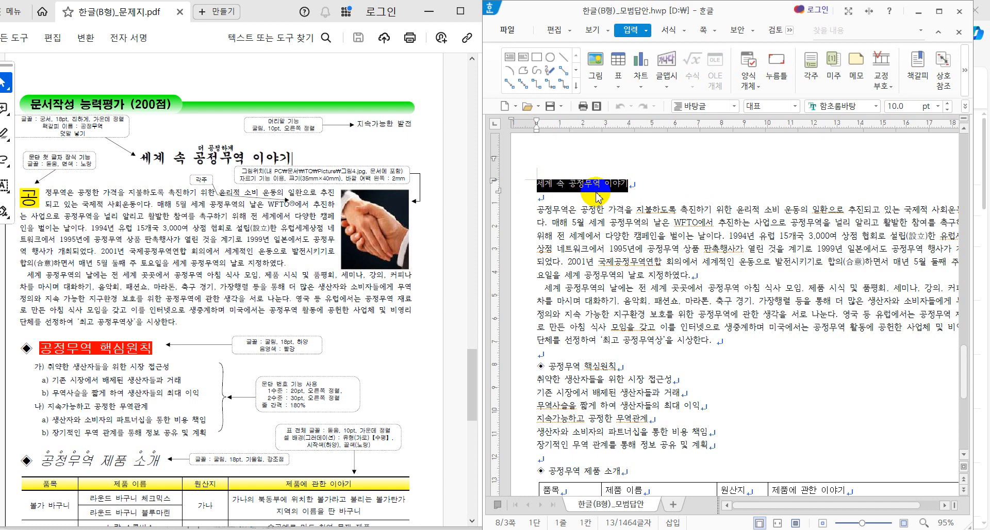
left_click(642, 184)
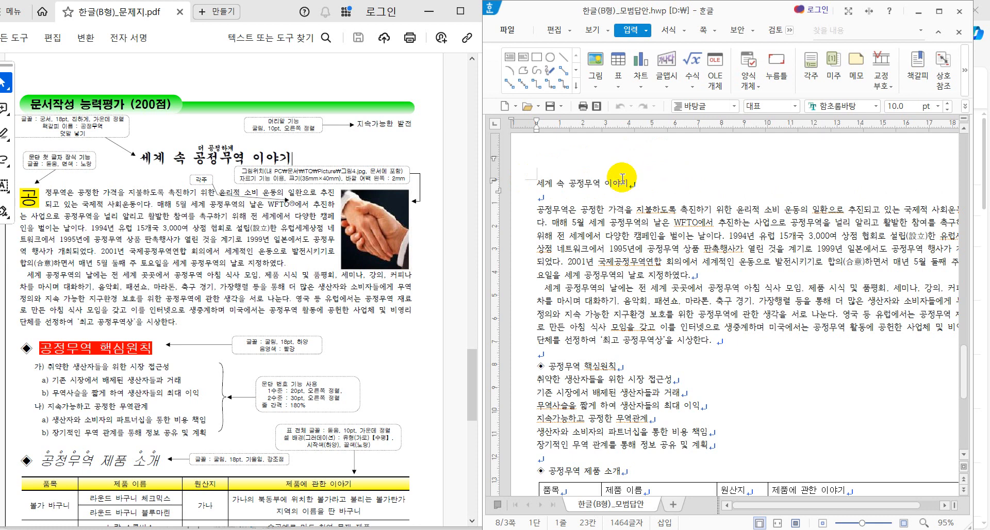
Step: Format the heading 세계 속 공정무역 이야기 as 궁서, 18 pt, bold
key("Hangul")
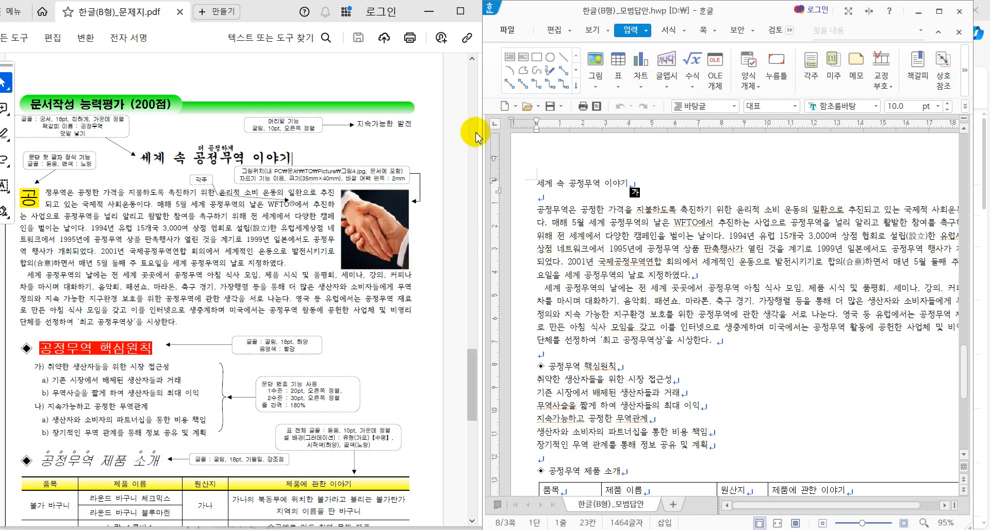
left_click_drag(643, 178, 522, 183)
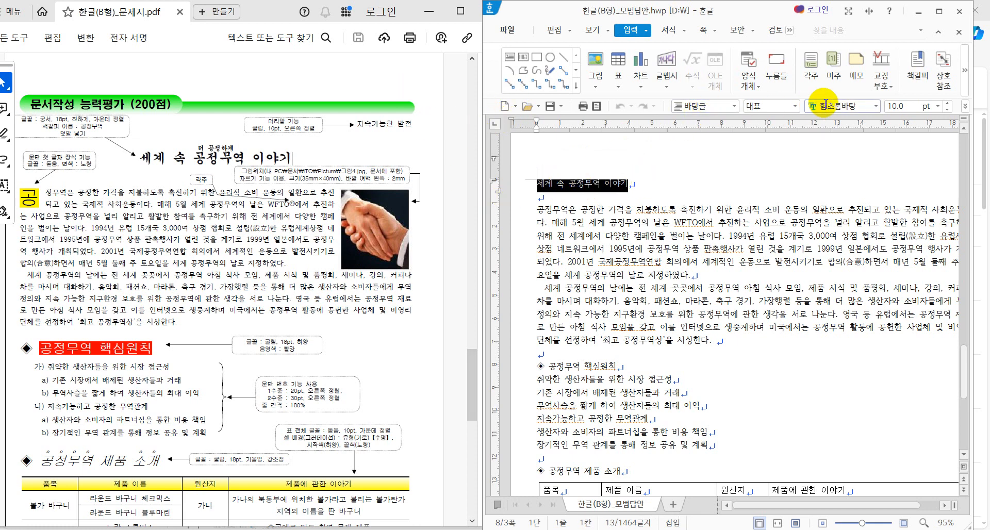
left_click(845, 107)
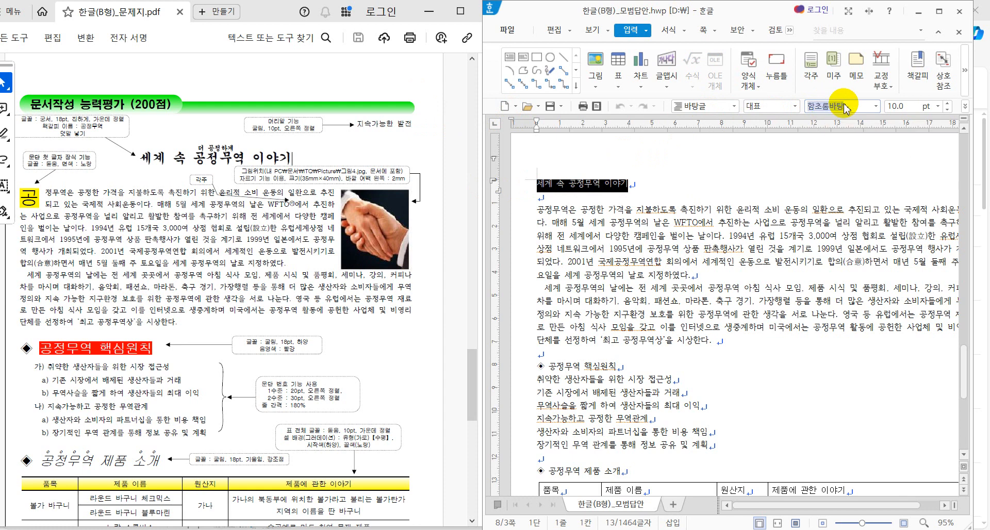
type("궁서")
key("Return")
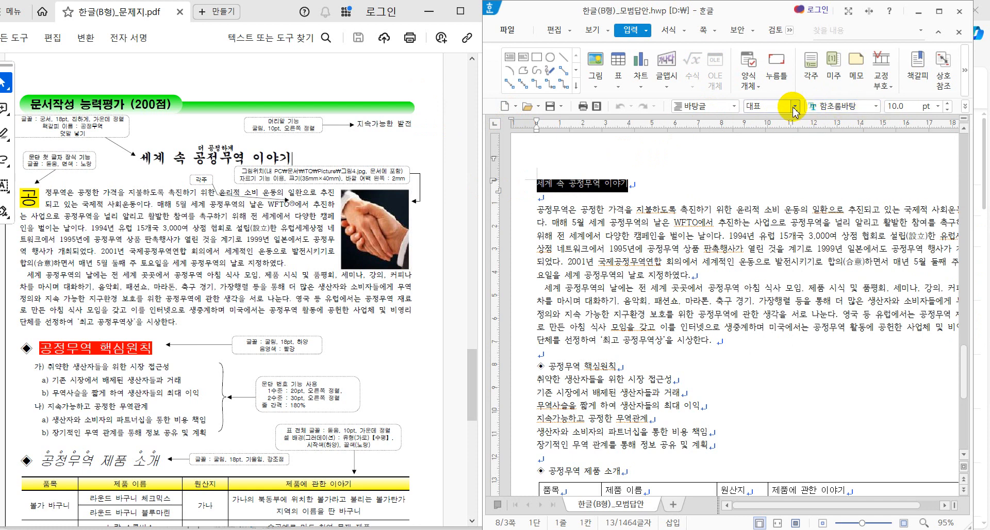
left_click(875, 107)
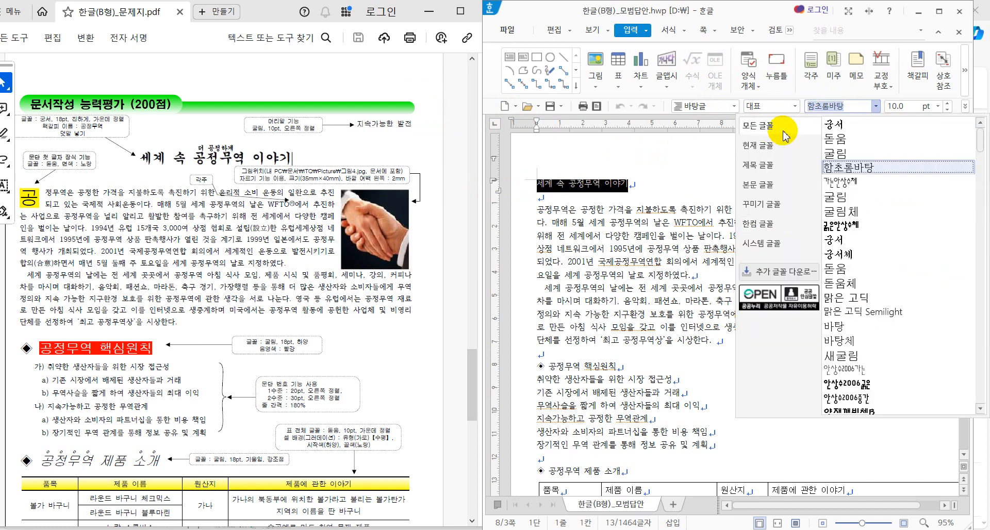
left_click(846, 124)
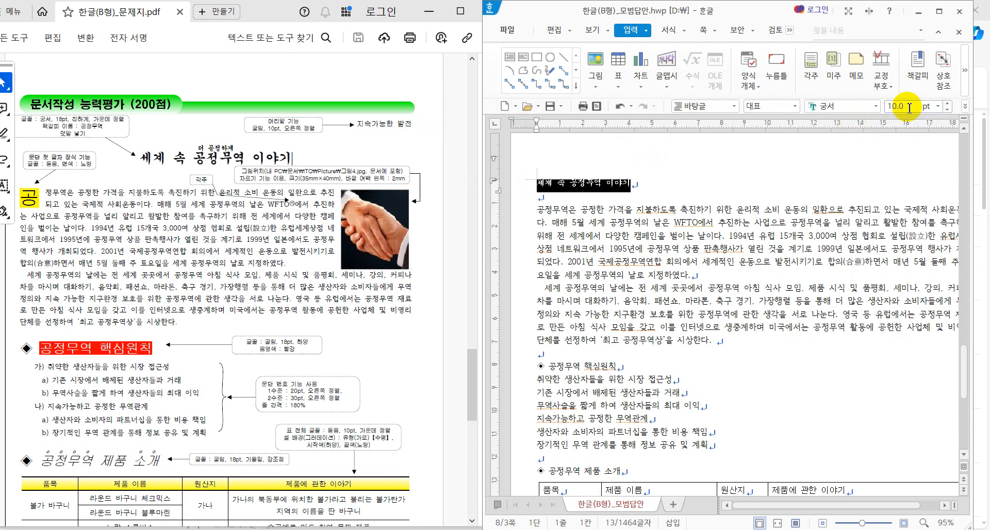
type("18")
key("Return")
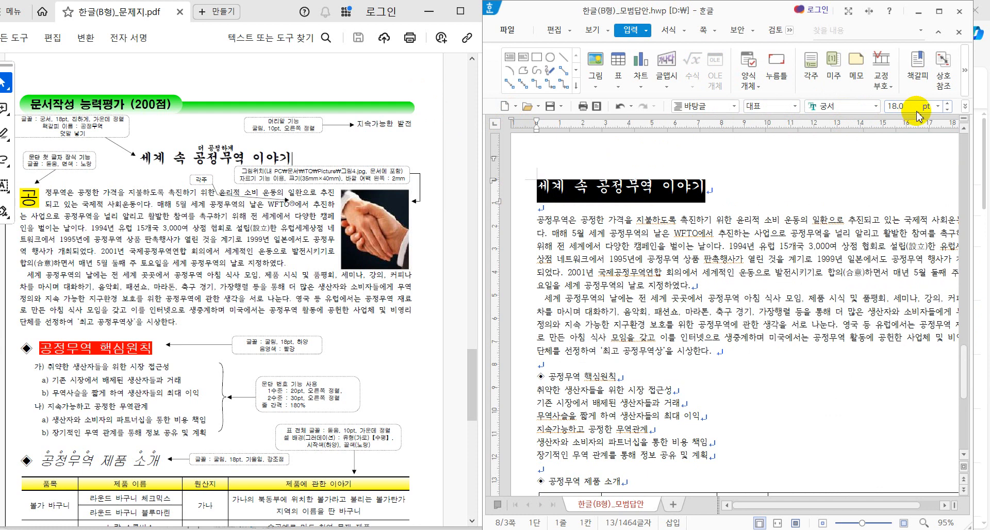
left_click(965, 107)
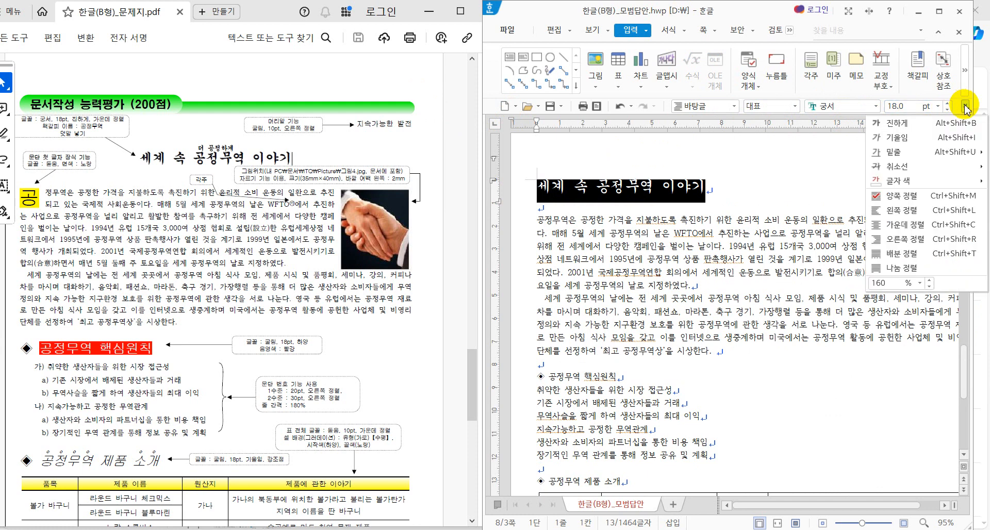
left_click(926, 124)
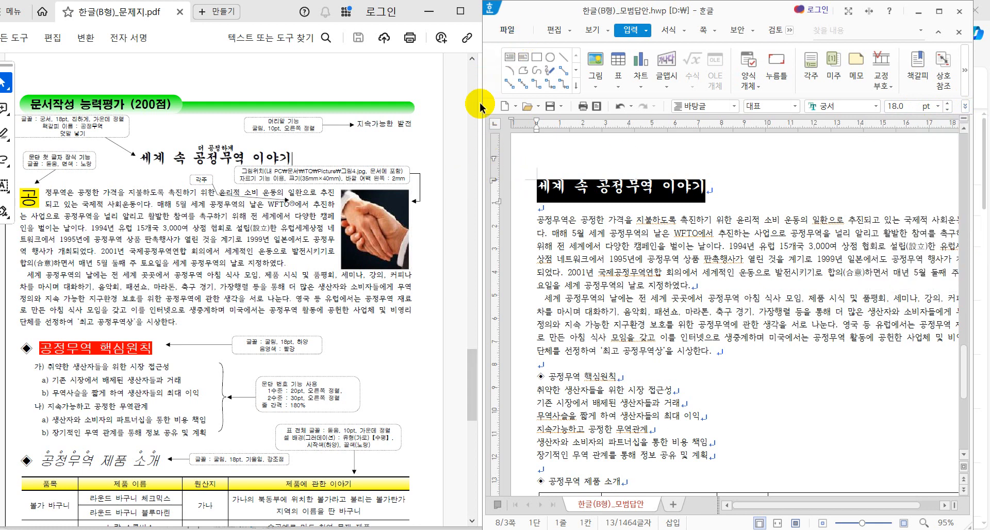
Step: Widen the Hangul window and centre the heading on its line
left_click_drag(485, 102, 447, 117)
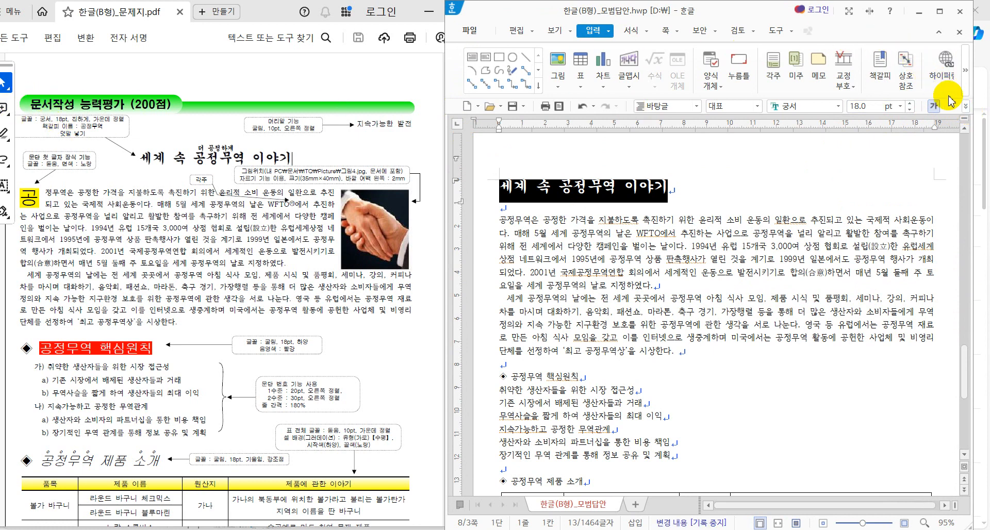
left_click(965, 106)
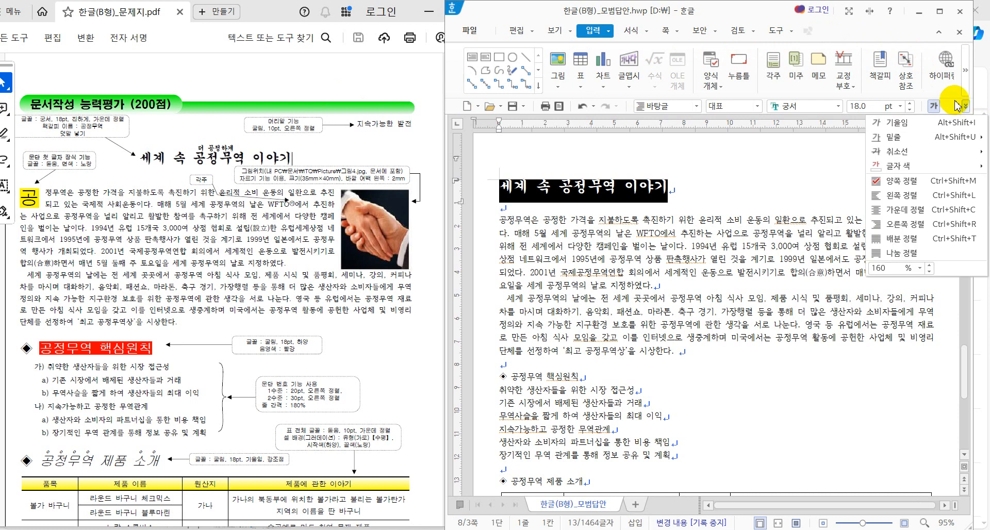
left_click(917, 209)
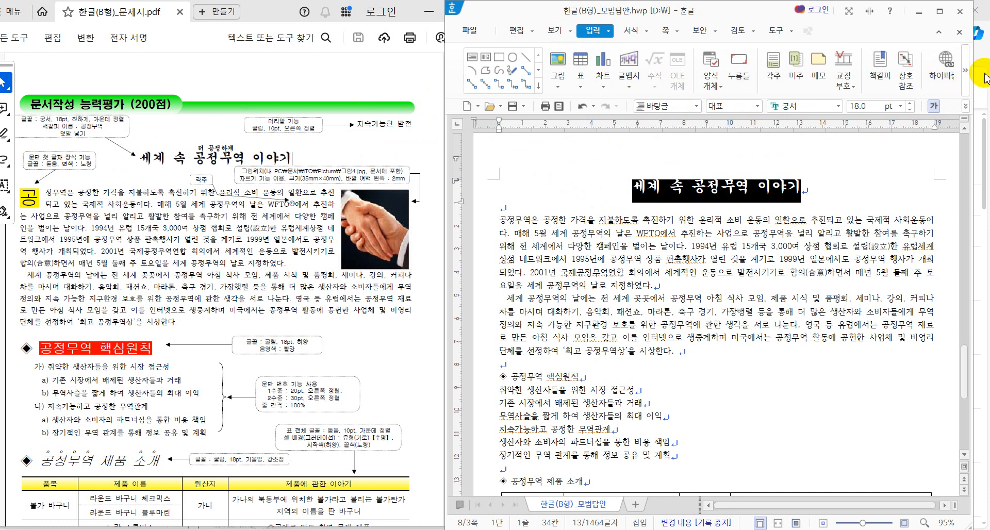
Step: Expand the 입력 ribbon's collapsed sections to reveal the shapes gallery
left_click(965, 75)
left_click(966, 75)
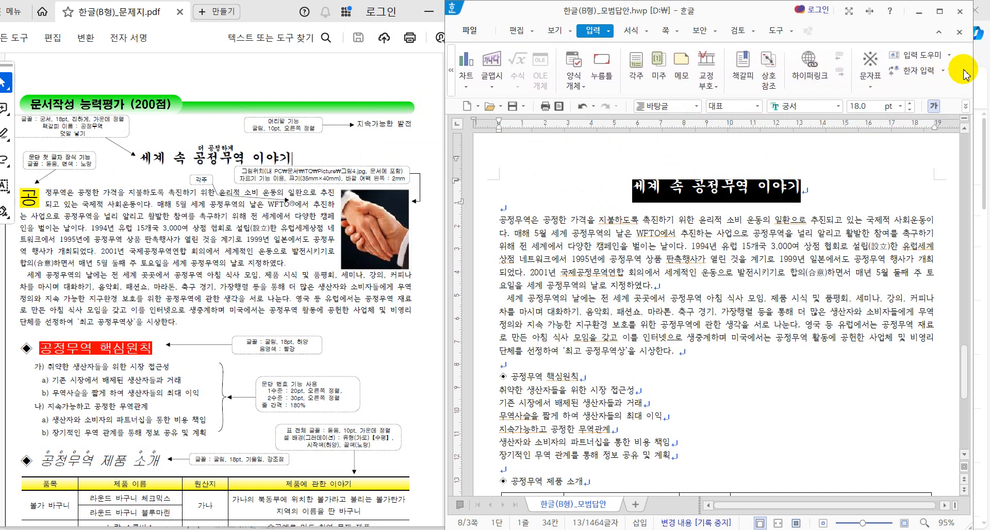
left_click(451, 75)
left_click(451, 82)
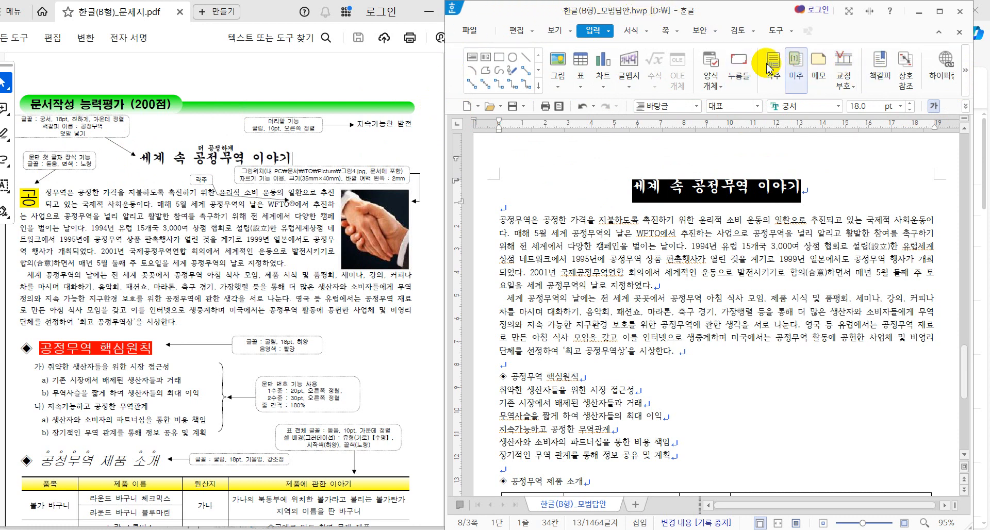
Step: Use 덧말 넣기 to place the annotation 더 공정하게 above the heading
left_click(610, 32)
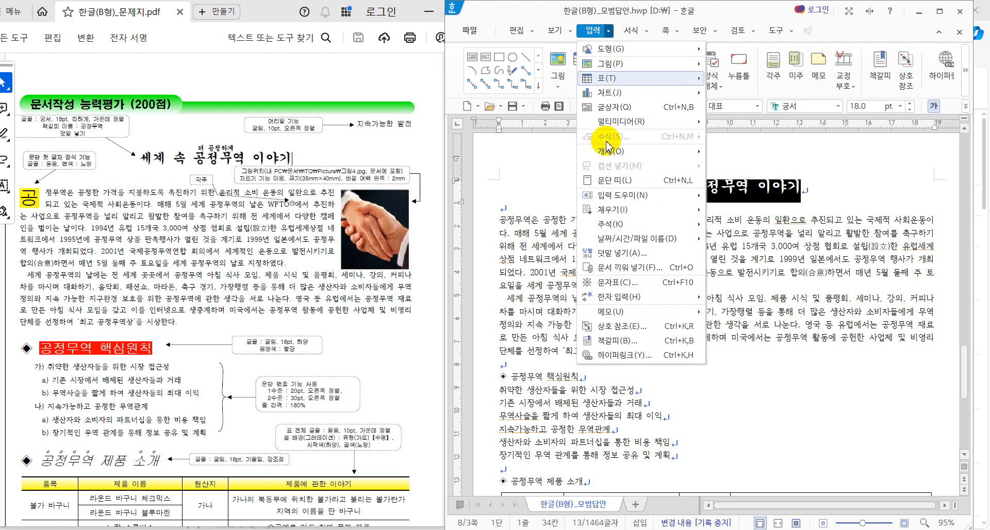
left_click(616, 258)
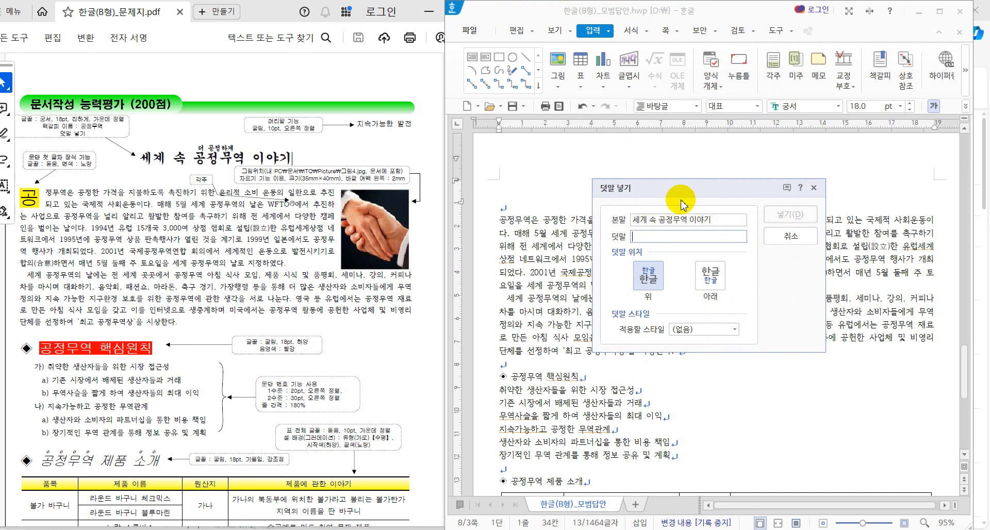
left_click_drag(654, 191, 677, 212)
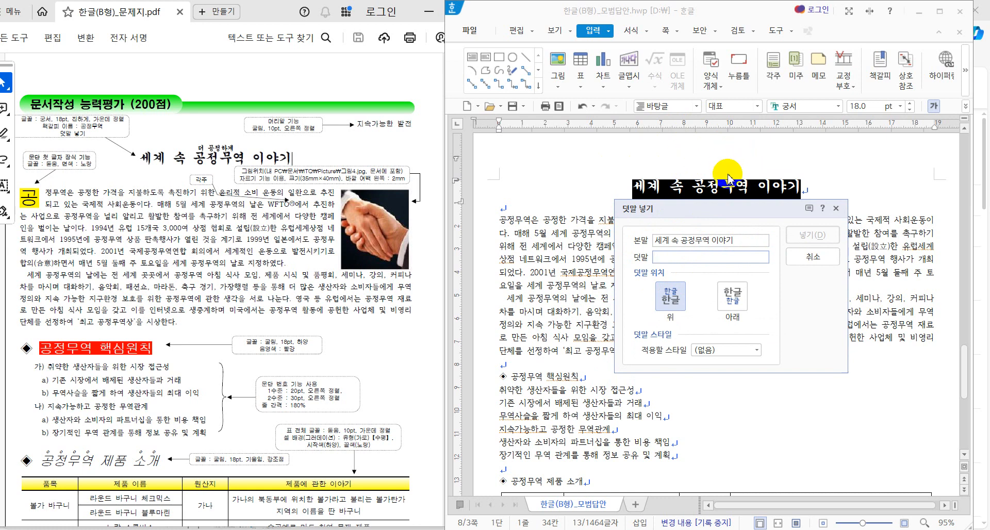
type("더 공정하")
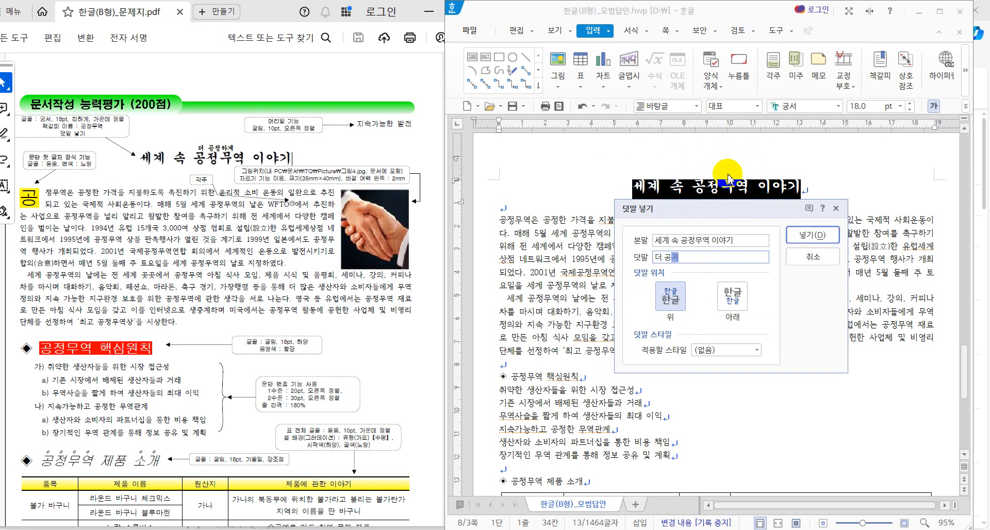
type("게")
left_click(799, 238)
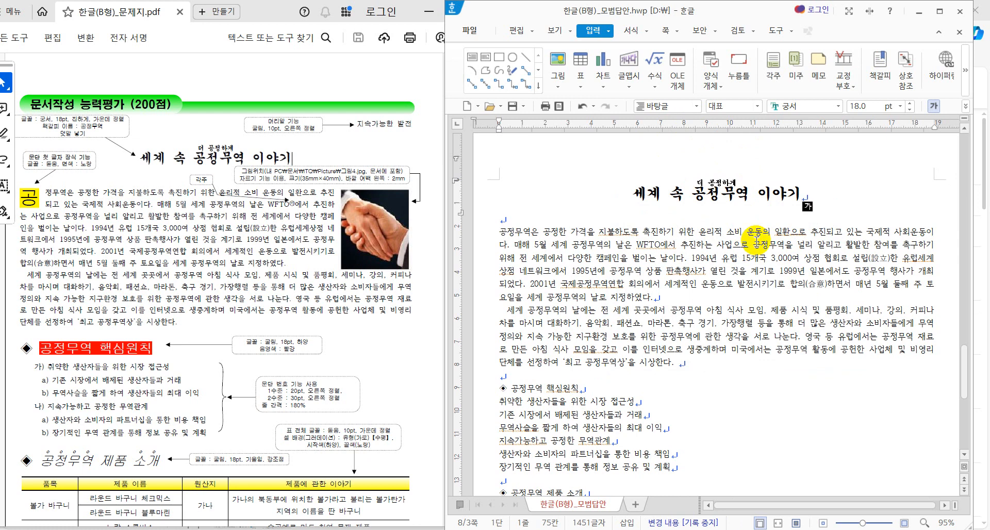
left_click_drag(782, 193, 798, 192)
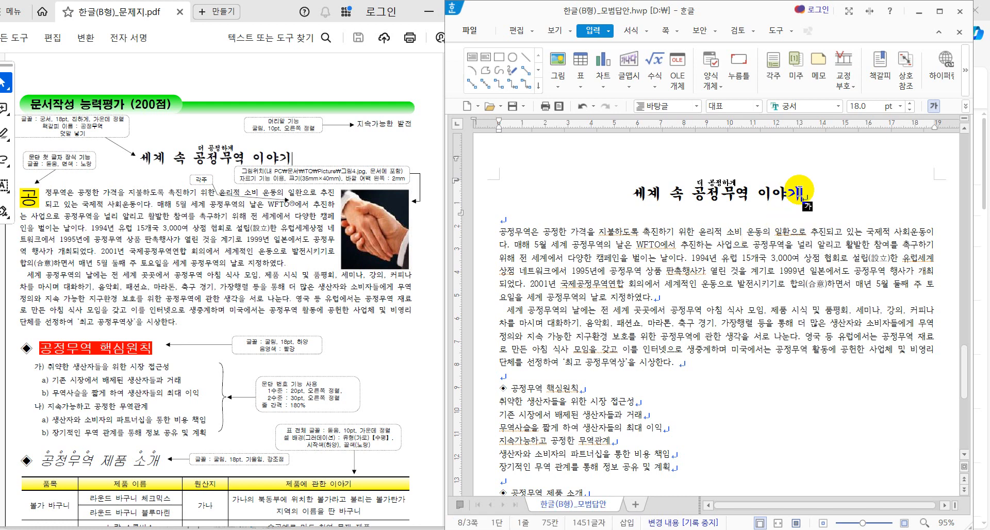
left_click(809, 194)
left_click_drag(806, 195, 682, 194)
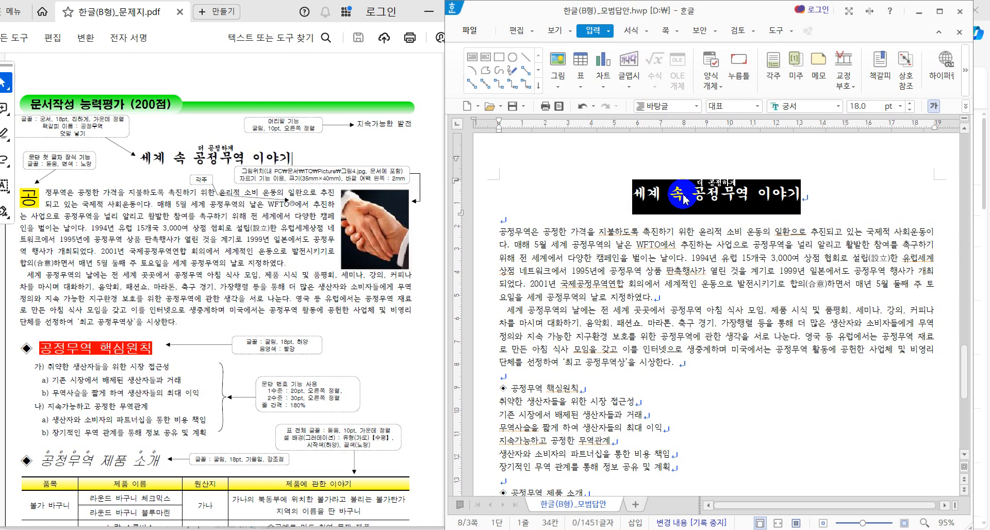
left_click(594, 30)
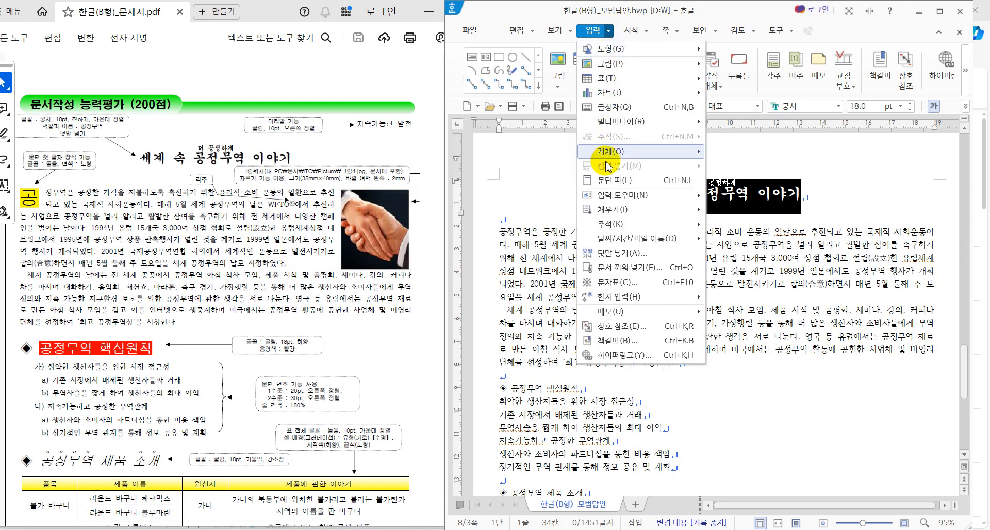
left_click(619, 253)
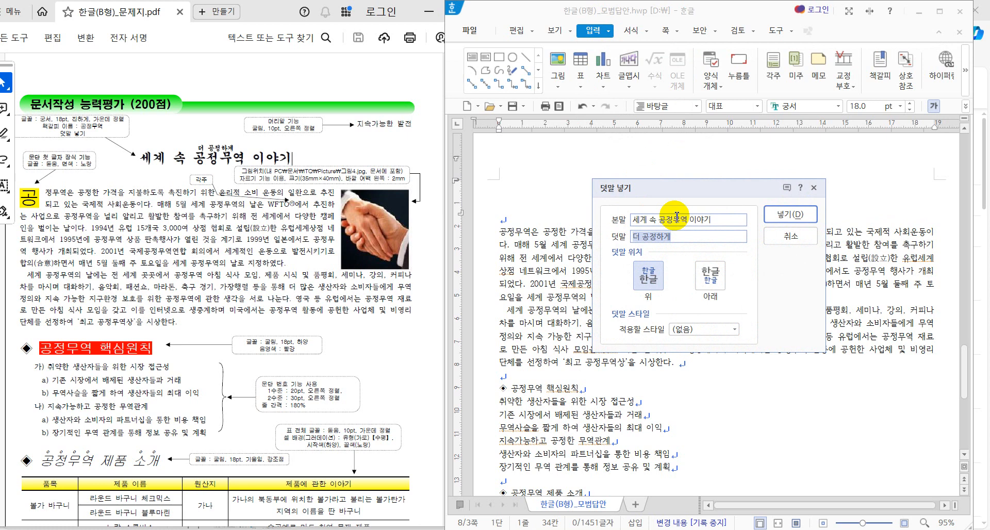
left_click(796, 239)
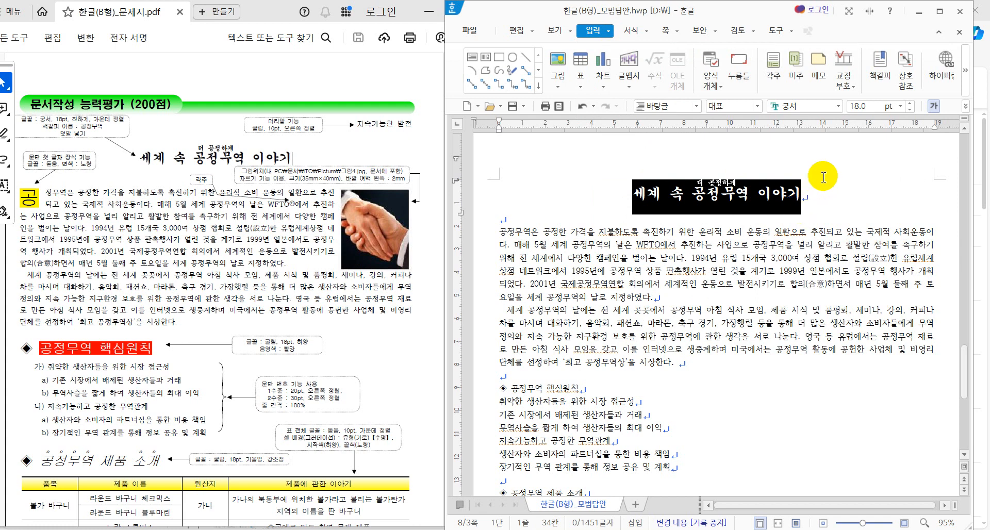
left_click(840, 177)
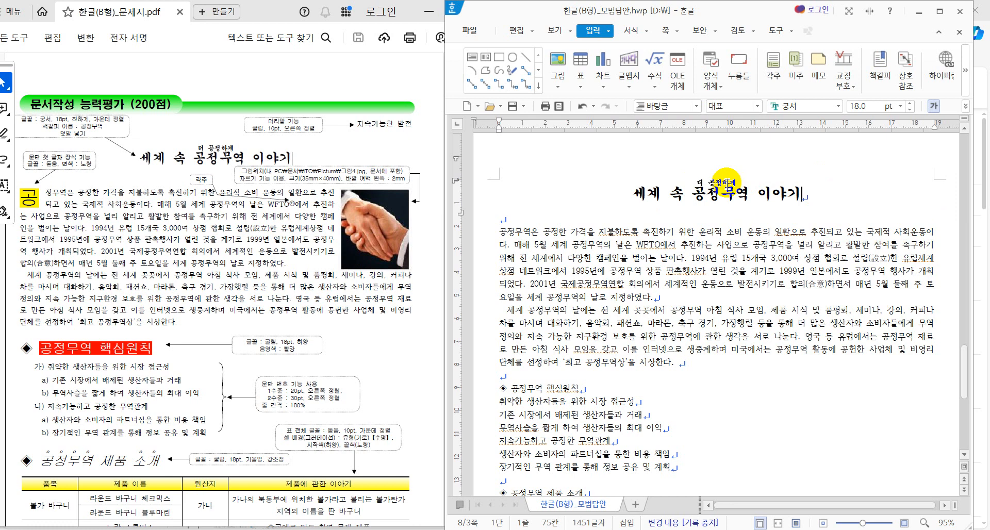
double_click(726, 181)
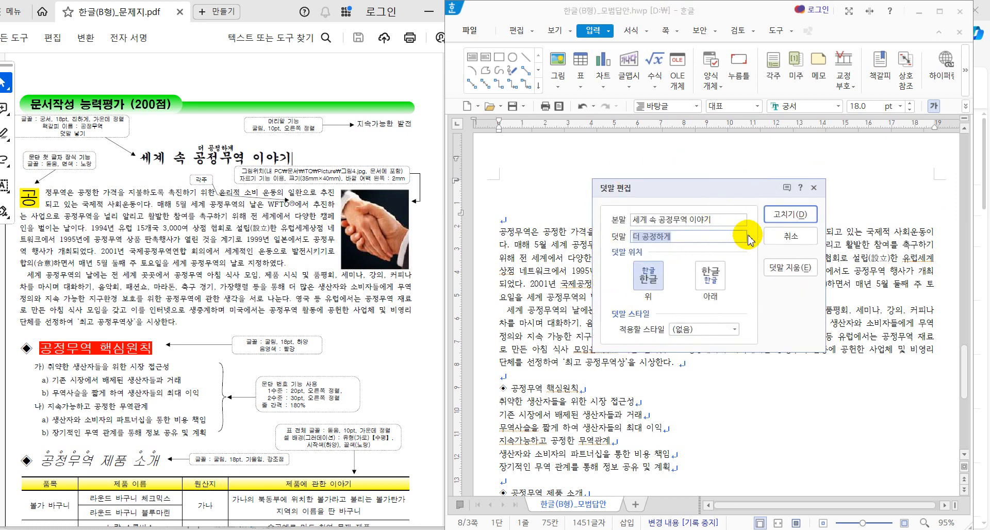
left_click(769, 243)
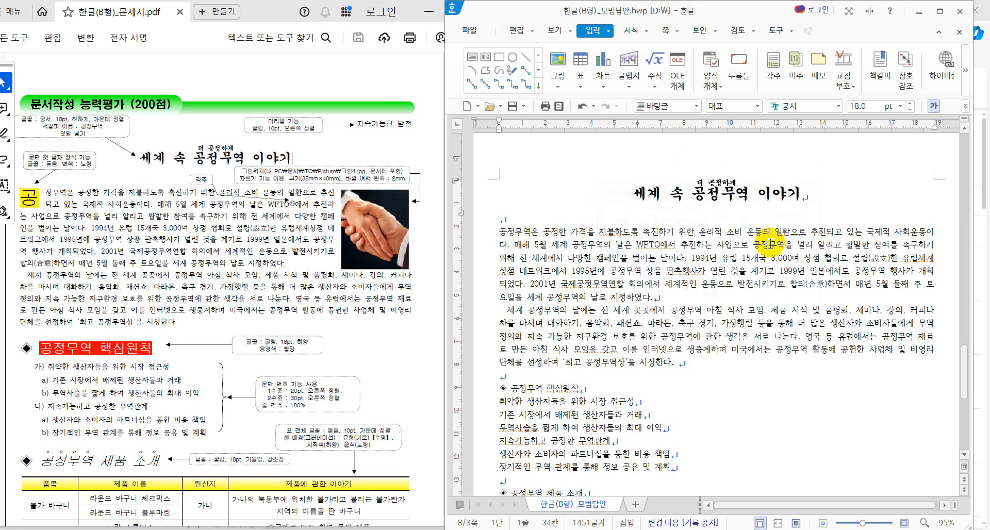
left_click(823, 203)
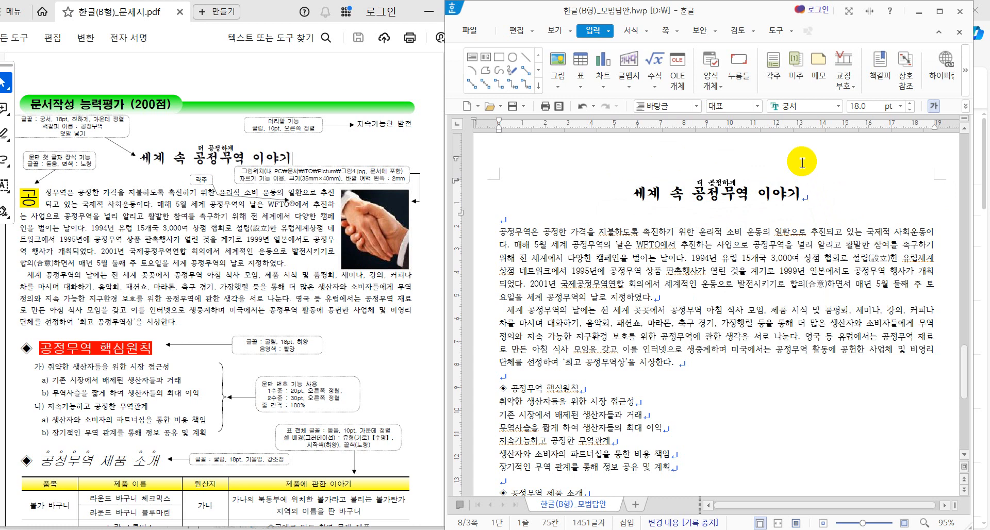
left_click_drag(819, 193, 651, 193)
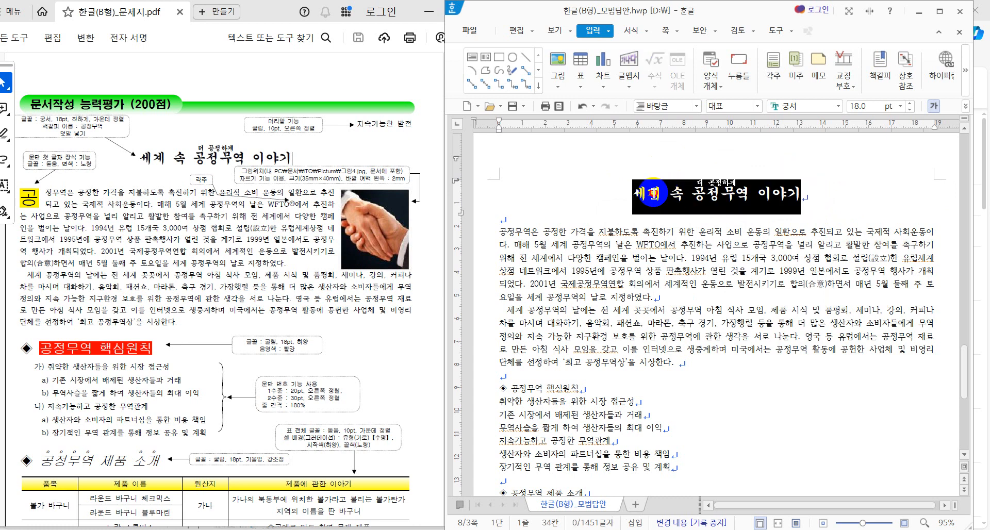
left_click(604, 32)
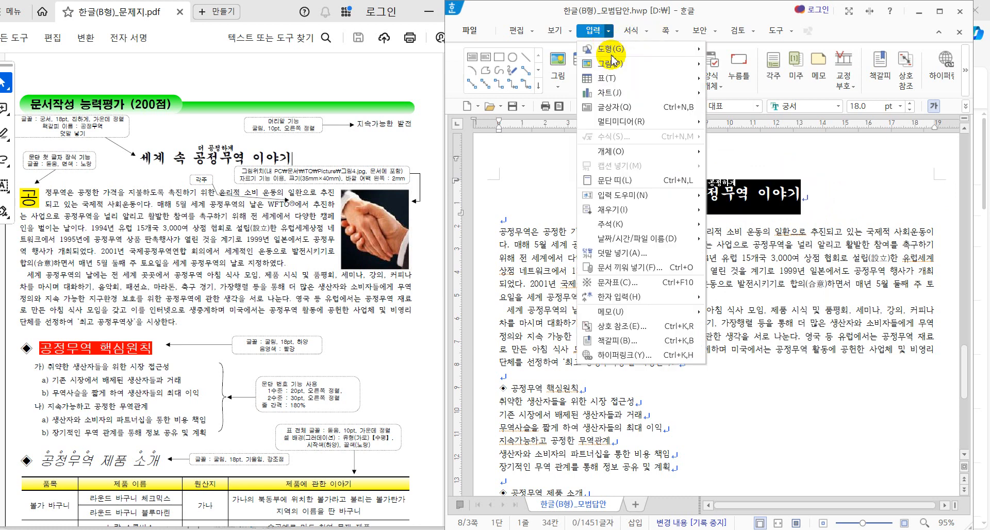
mouse_move(625, 240)
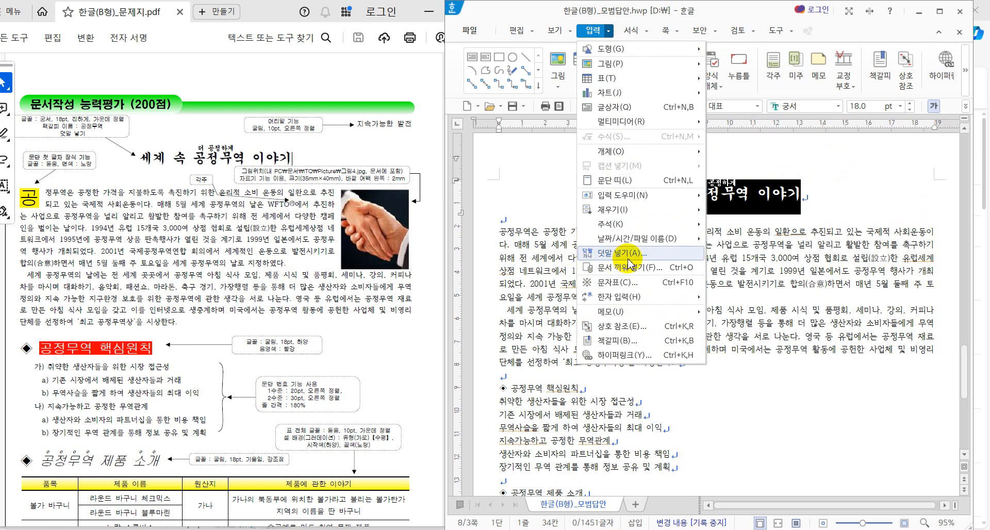
left_click(628, 258)
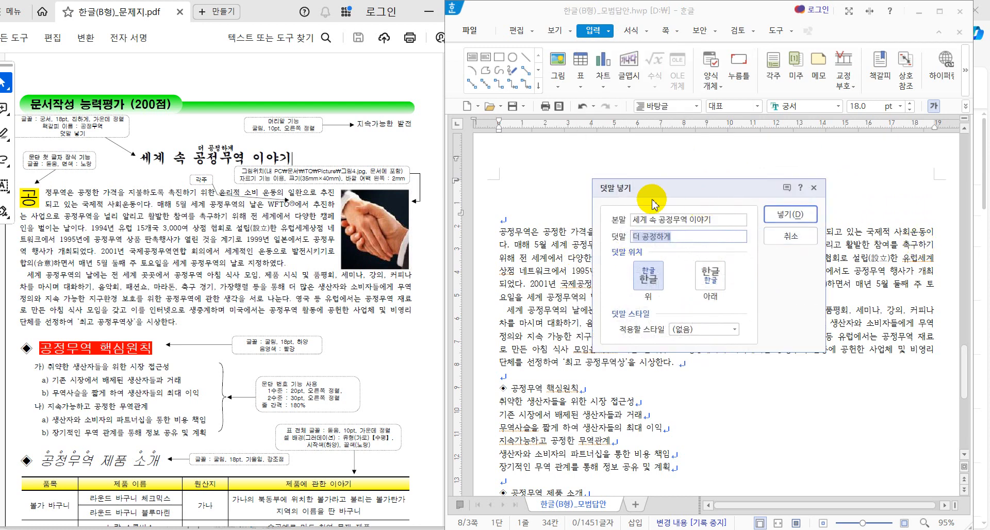
left_click(800, 236)
left_click(812, 208)
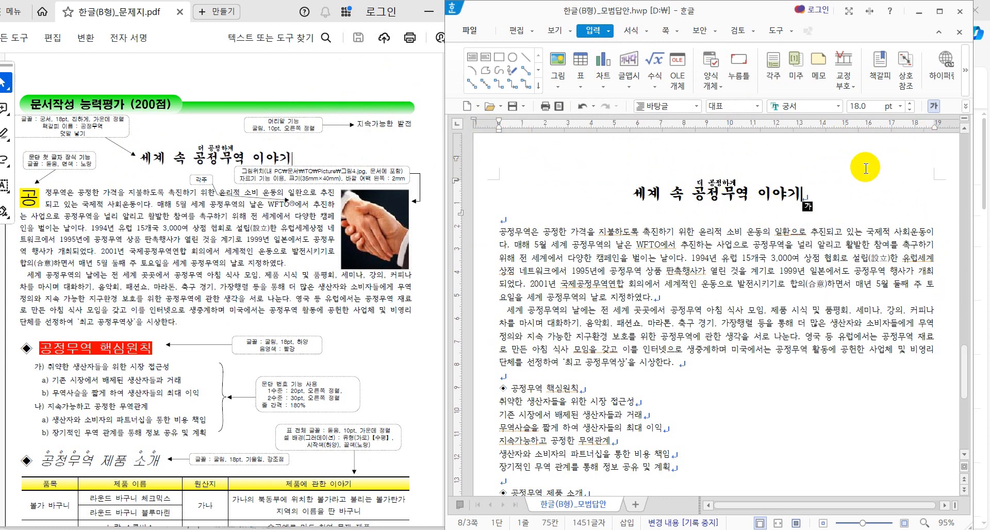
Step: Insert a top header in the (모양 없음) style from the 쪽 tab's 머리말 menu
left_click(667, 31)
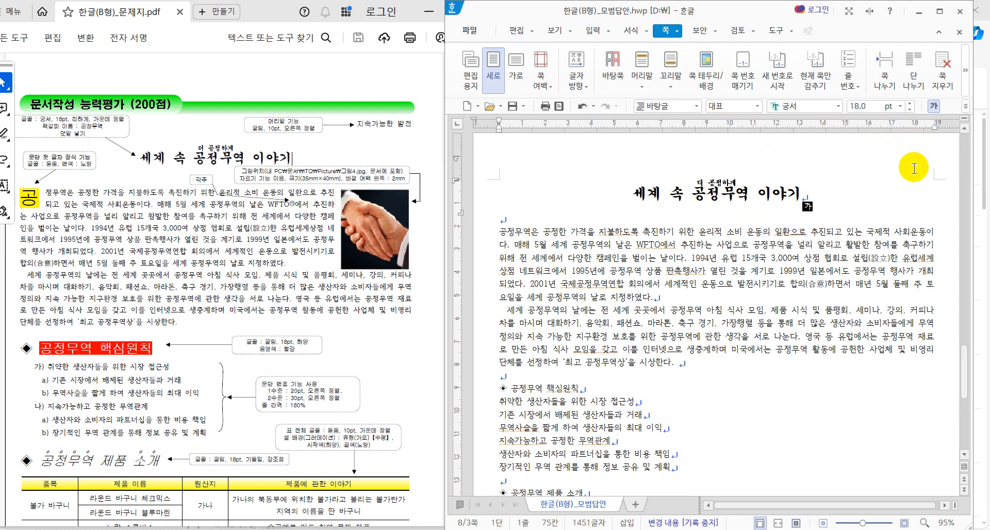
left_click(648, 67)
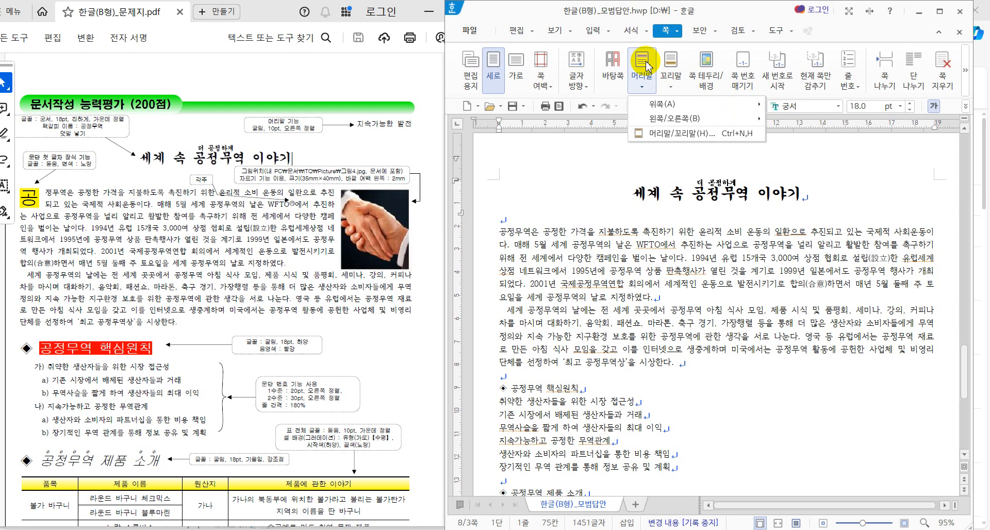
mouse_move(655, 107)
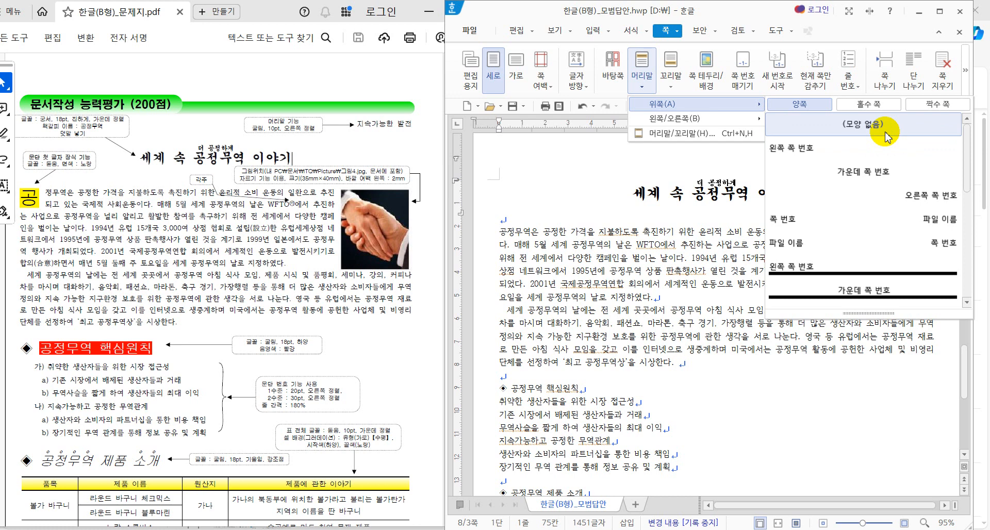
left_click(886, 135)
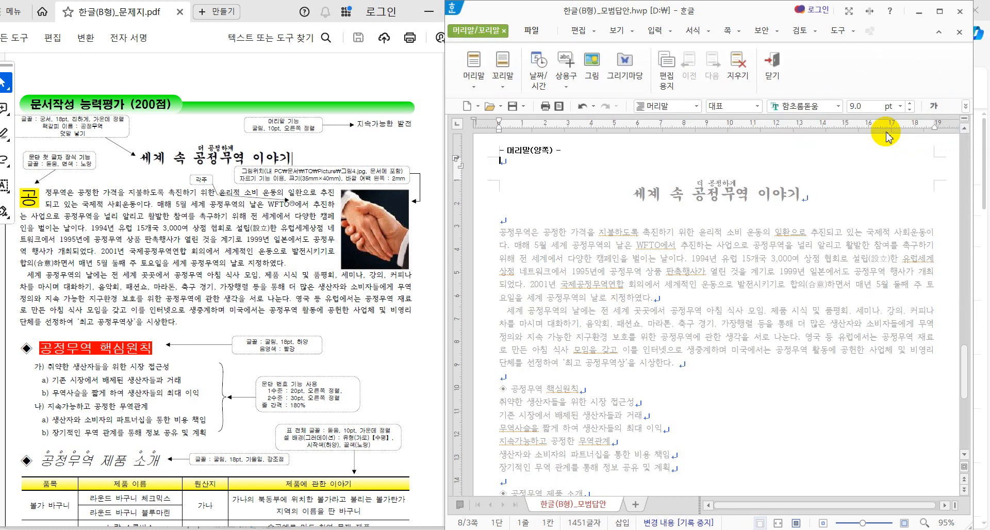
Step: Type the header text 지속가능한 발전
type("지속가능한 발전")
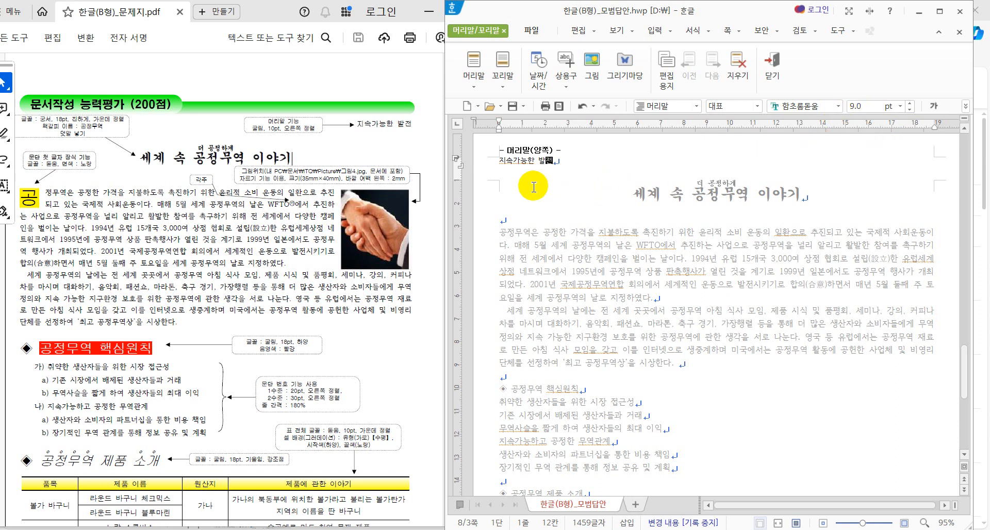
left_click(912, 176)
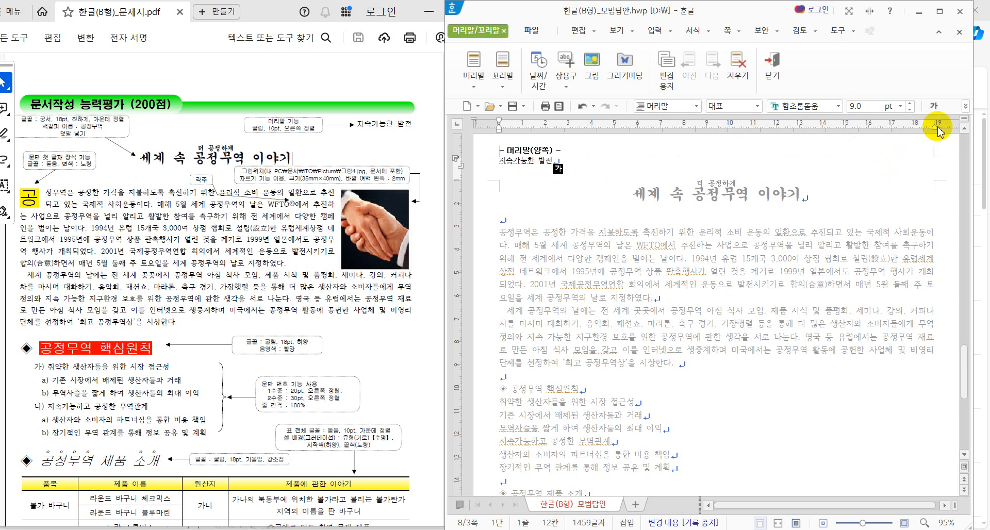
left_click(965, 106)
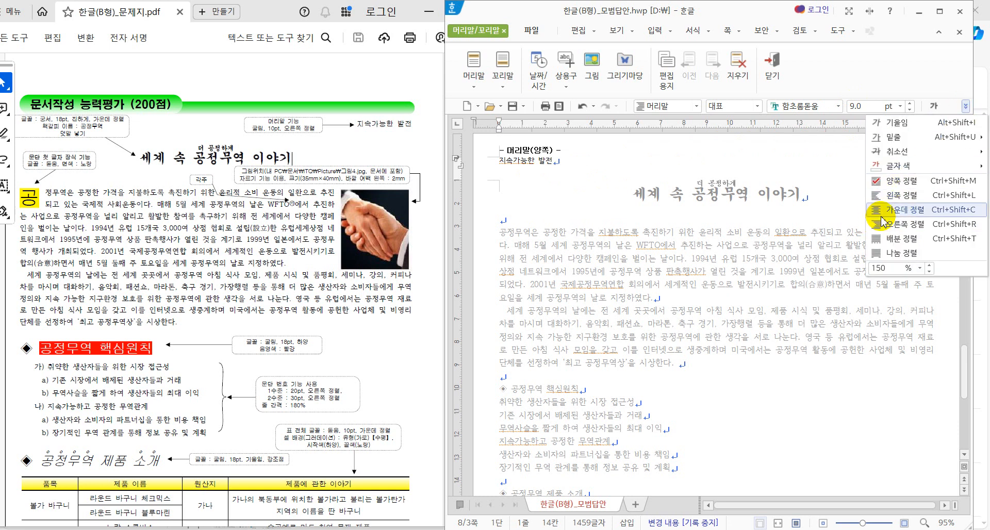
left_click(656, 161)
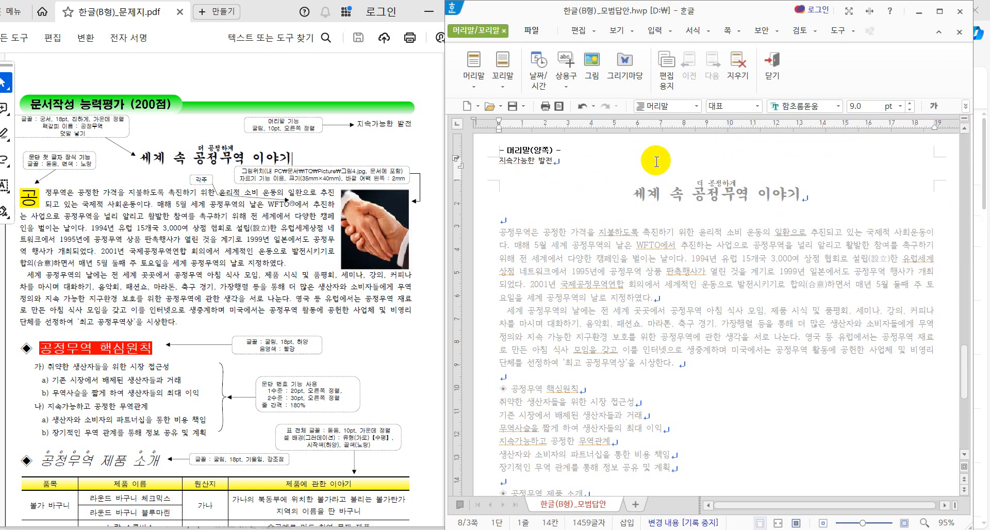
Step: Set the header text to 굴림 10 pt and align it right
left_click(466, 161)
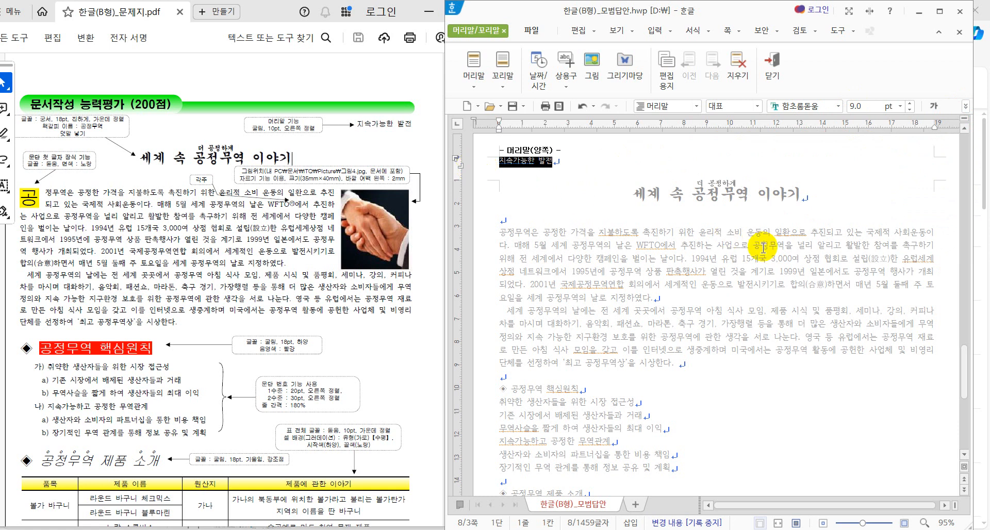
left_click(839, 106)
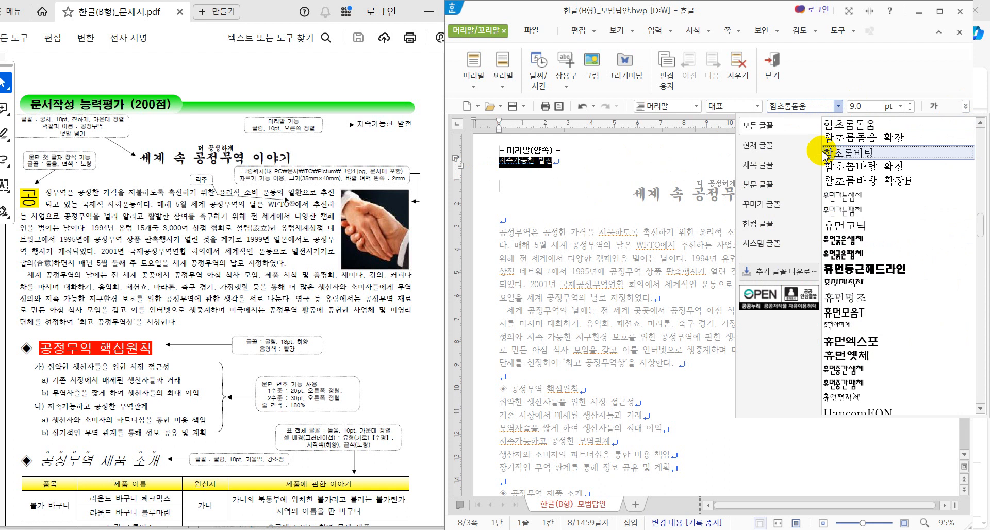
type("굴ㄹ")
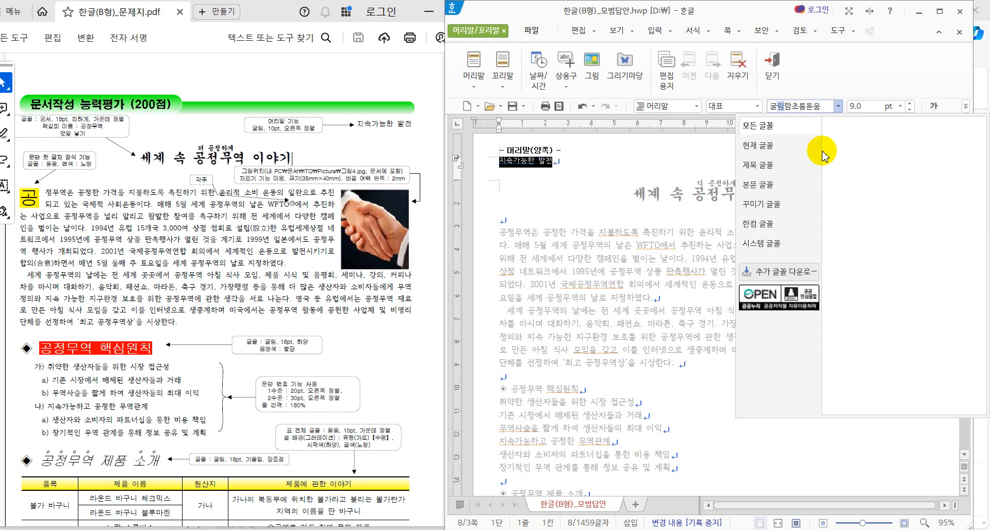
key("Delete")
key("Delete")
key("Delete")
key("Delete")
key("Delete")
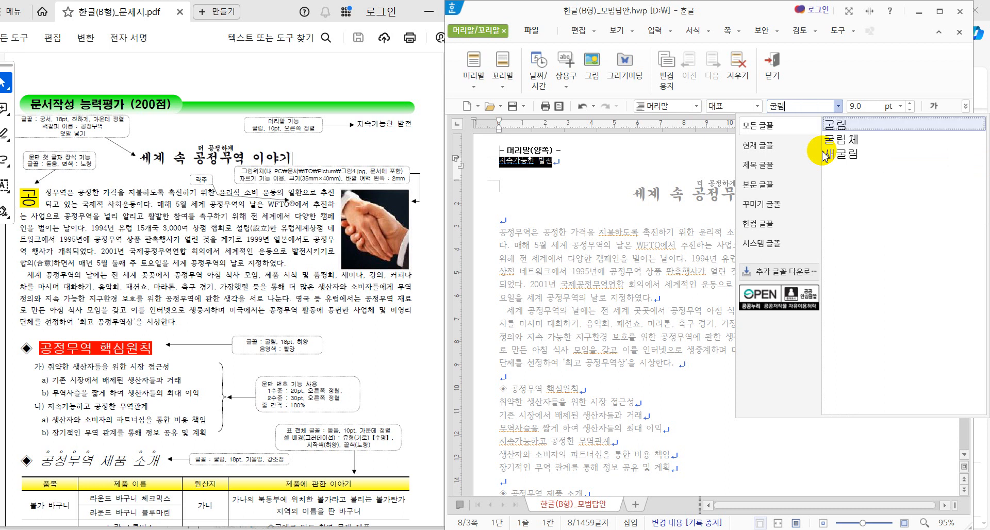
key("Return")
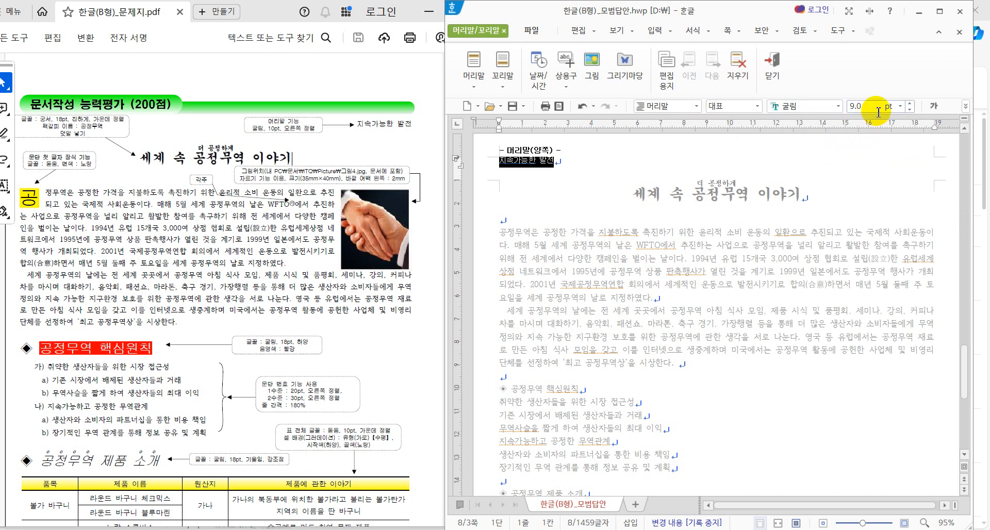
left_click(910, 103)
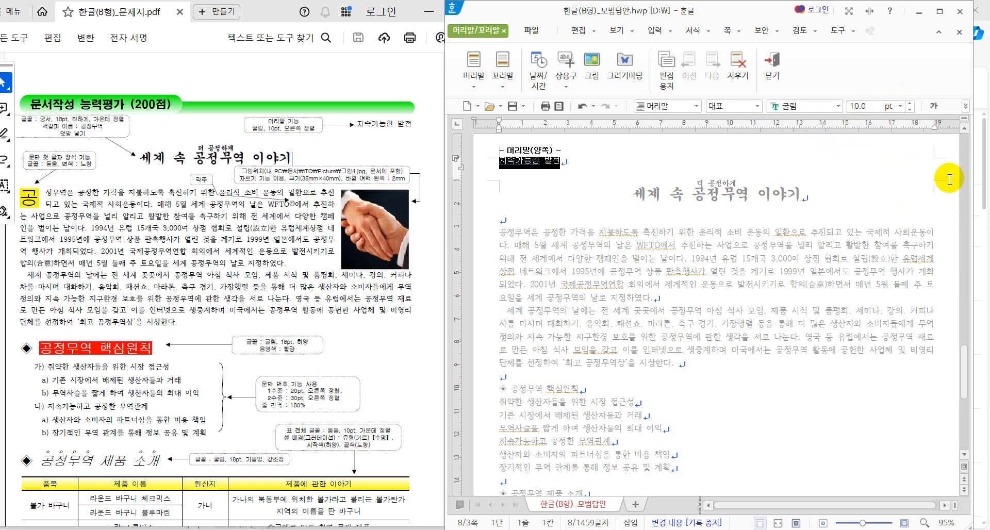
left_click(966, 107)
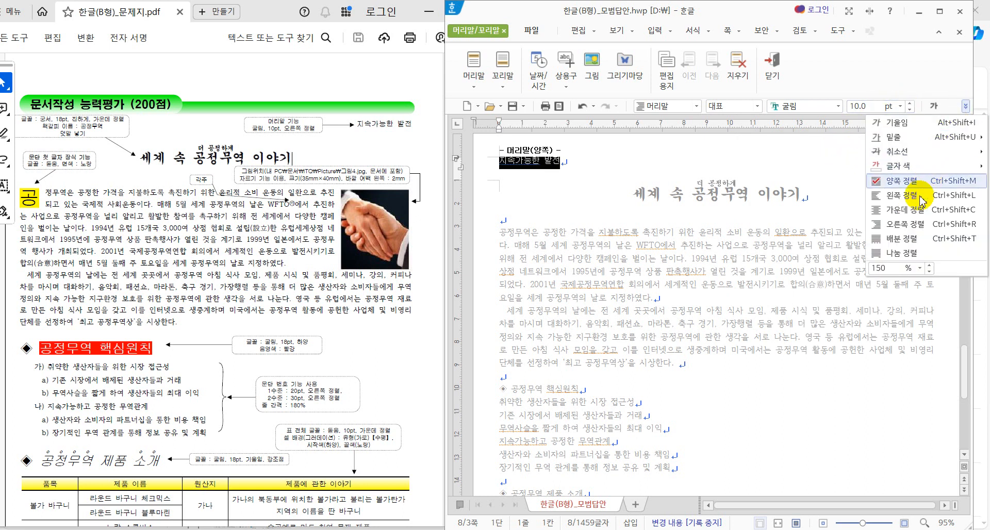
left_click(910, 223)
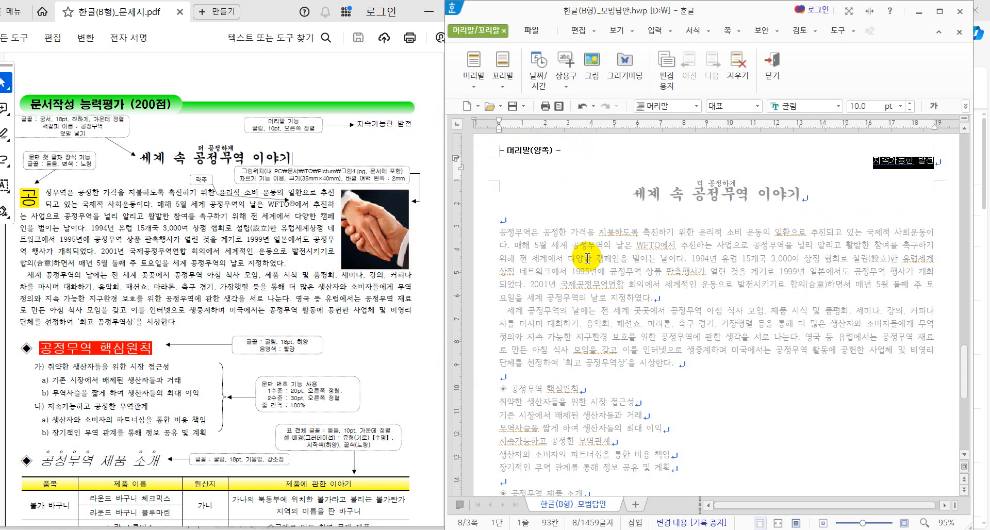
key("Escape")
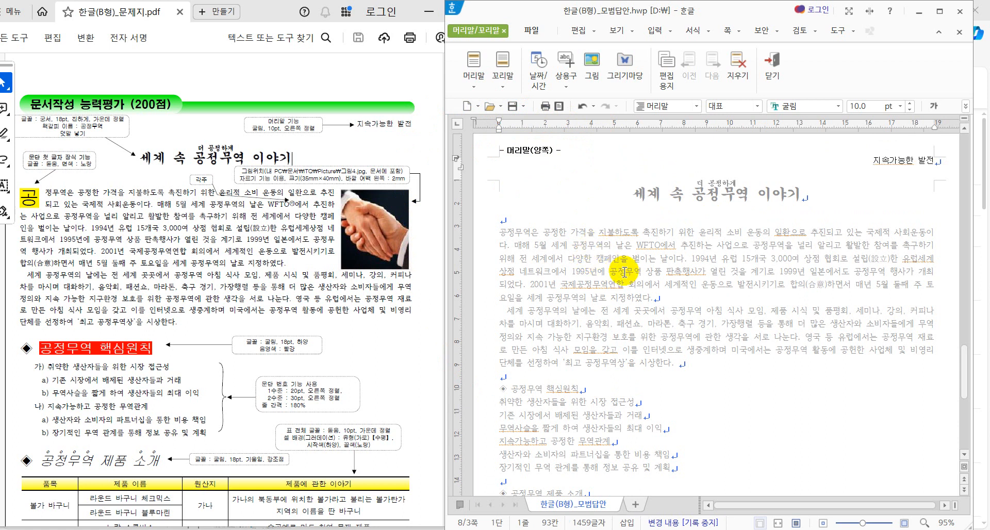
Step: Close the 머리말/꼬리말 editing view with 닫기 to return to the body
left_click(654, 311)
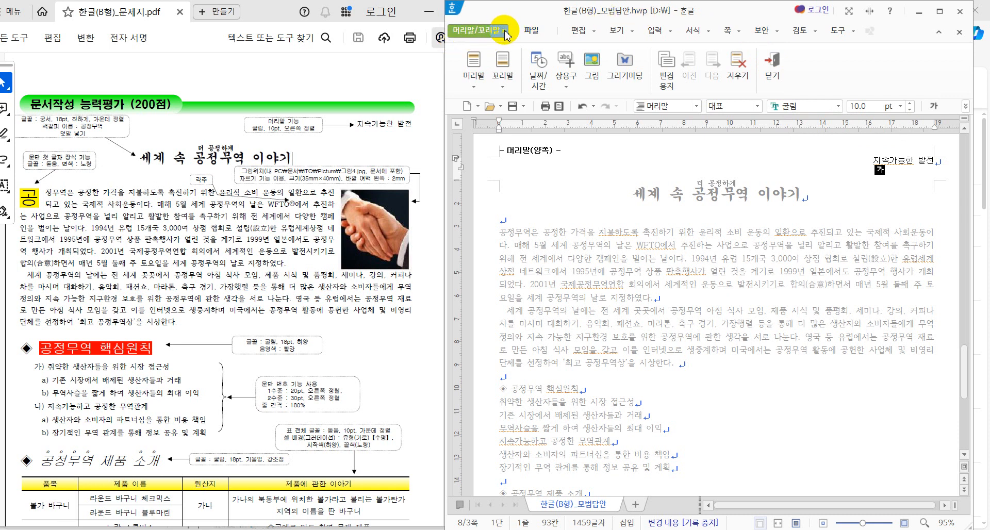
left_click(776, 73)
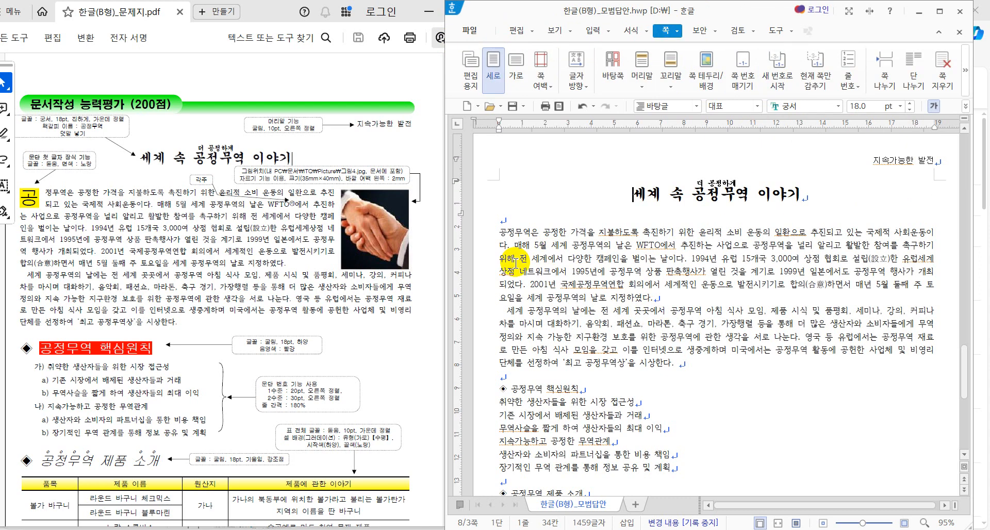
left_click_drag(503, 246, 778, 327)
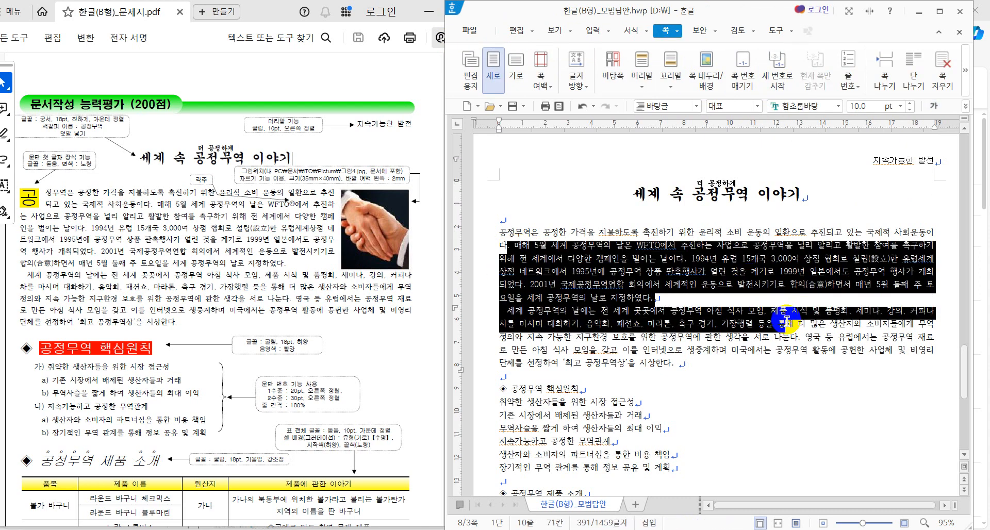
left_click(793, 353)
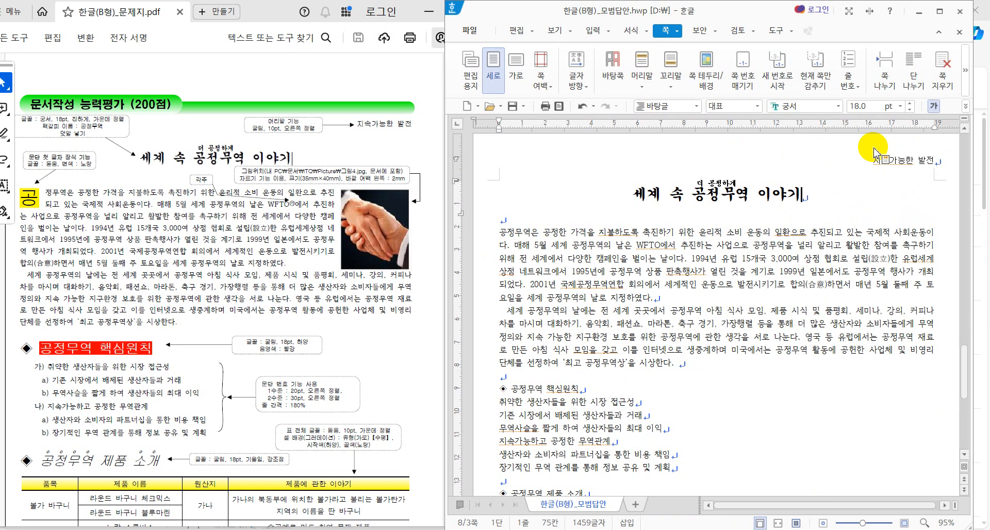
double_click(874, 153)
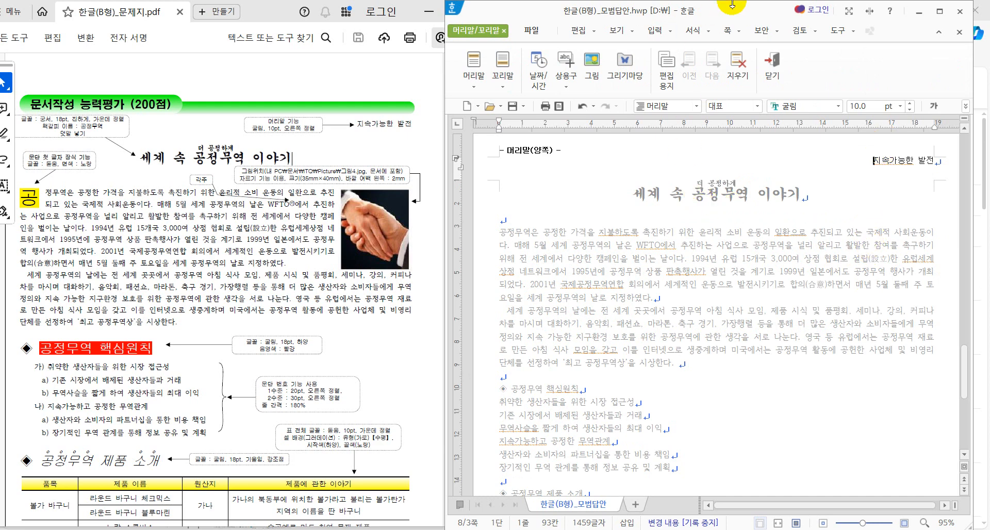
left_click(773, 67)
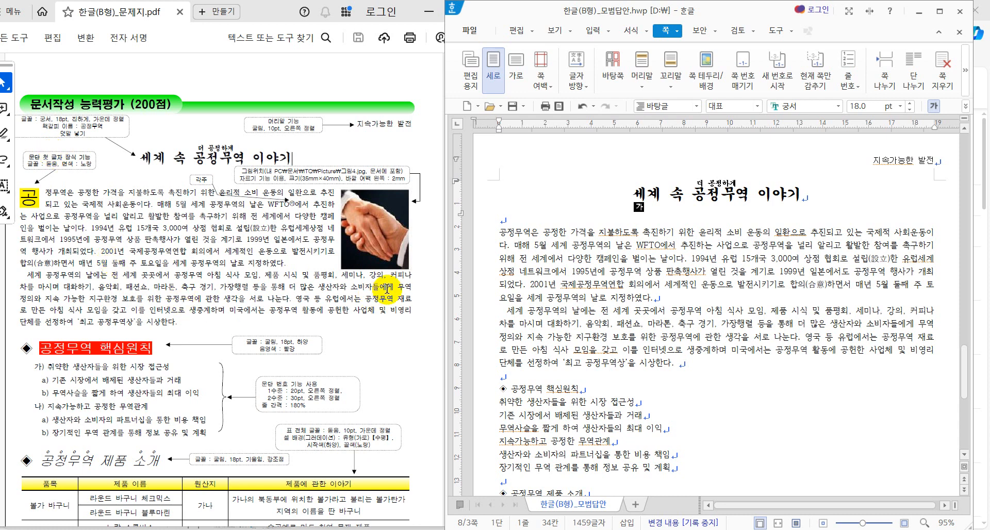
Step: Place the insertion point in the first body paragraph, moving through its opening lines
left_click_drag(501, 232, 681, 299)
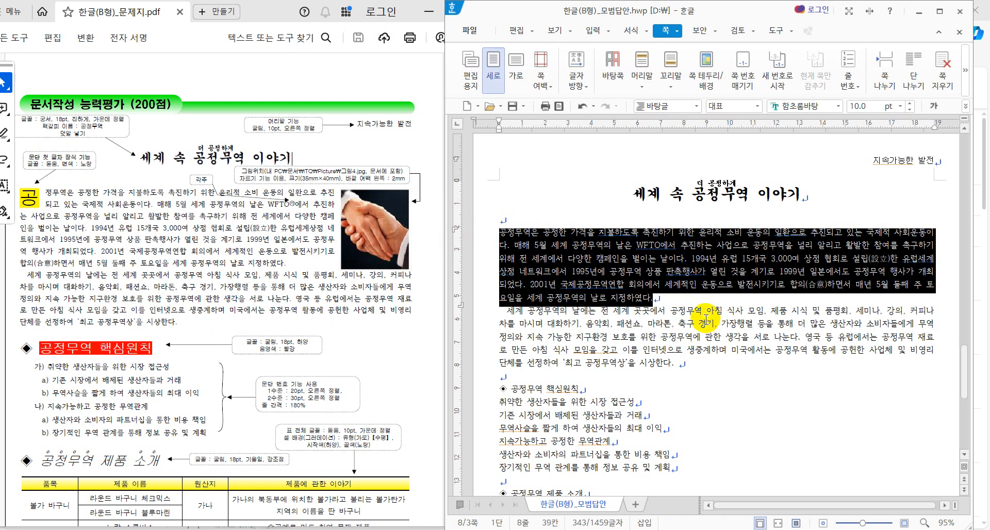
left_click(690, 284)
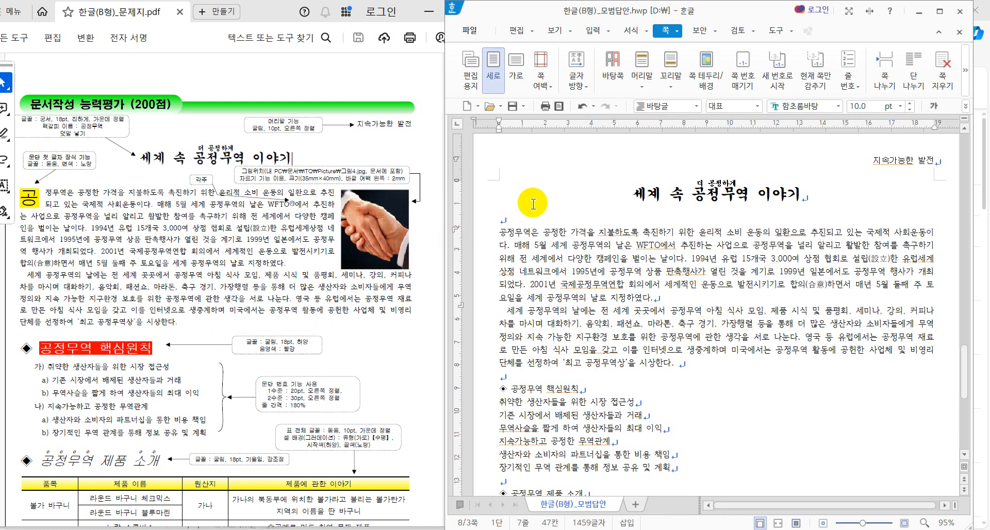
left_click(501, 233)
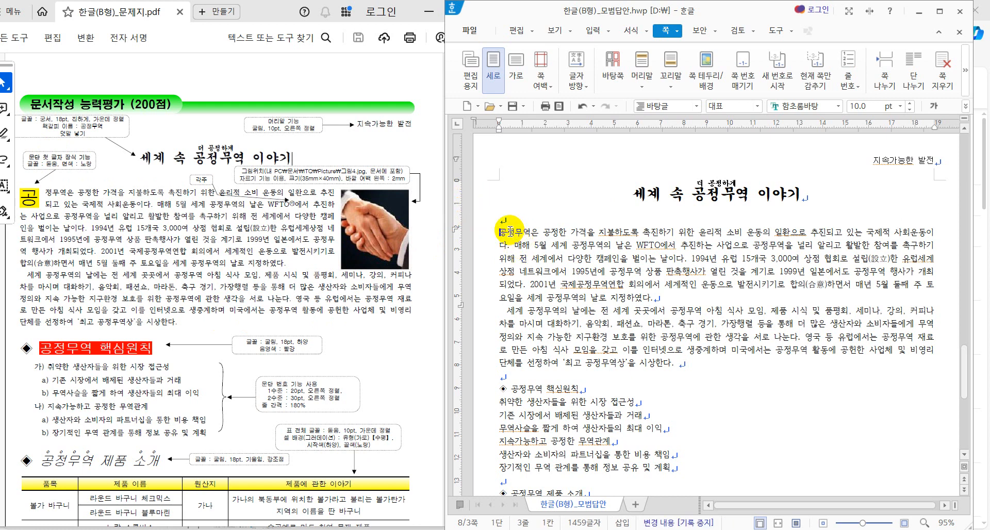
left_click(770, 249)
left_click(745, 263)
left_click(798, 267)
left_click(669, 267)
left_click(751, 260)
left_click(640, 262)
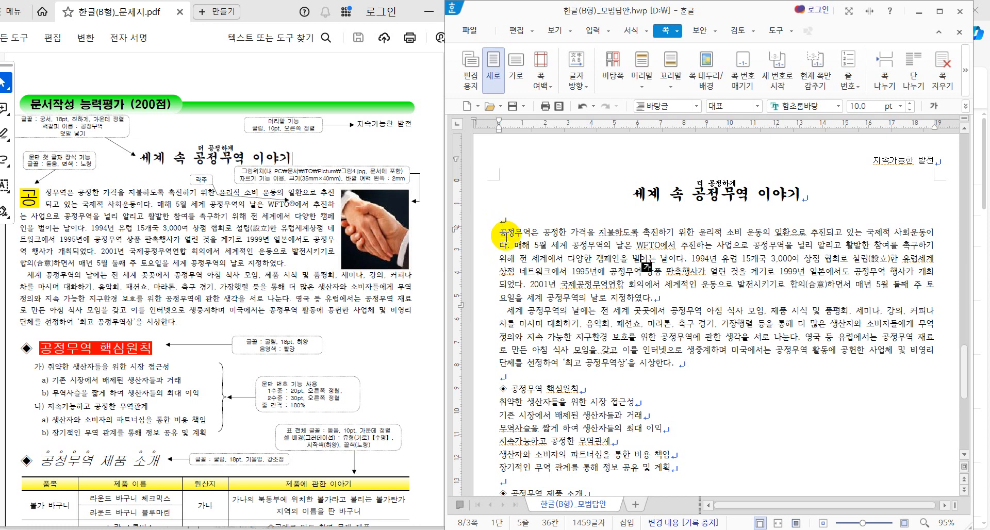
left_click(730, 263)
left_click(594, 268)
left_click(702, 281)
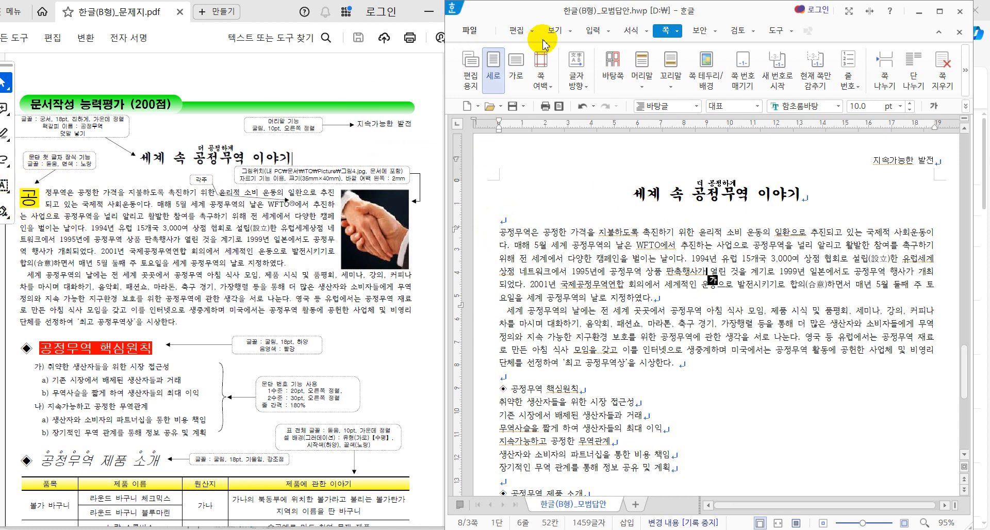
Step: Expand the full 서식 ribbon, select the opening character 공, and dismiss the popups
left_click(629, 32)
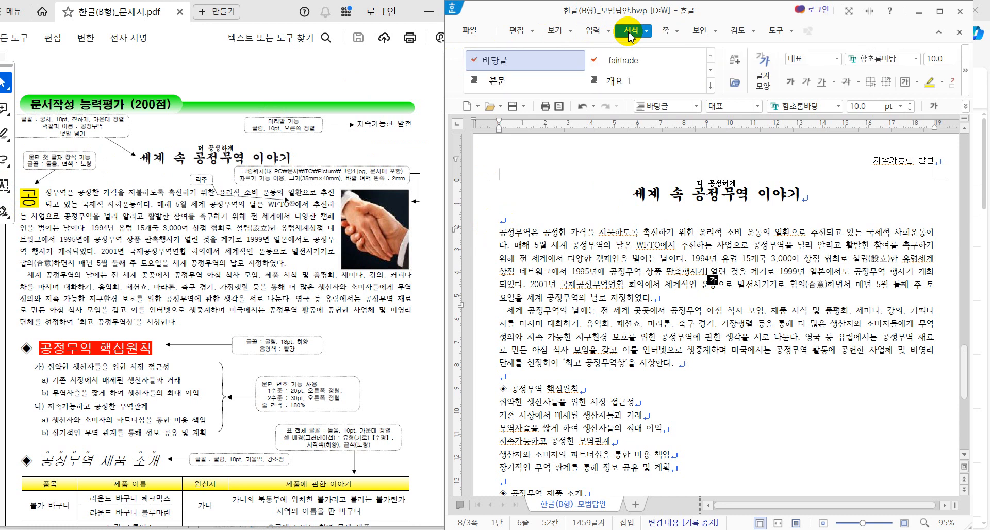
left_click(965, 71)
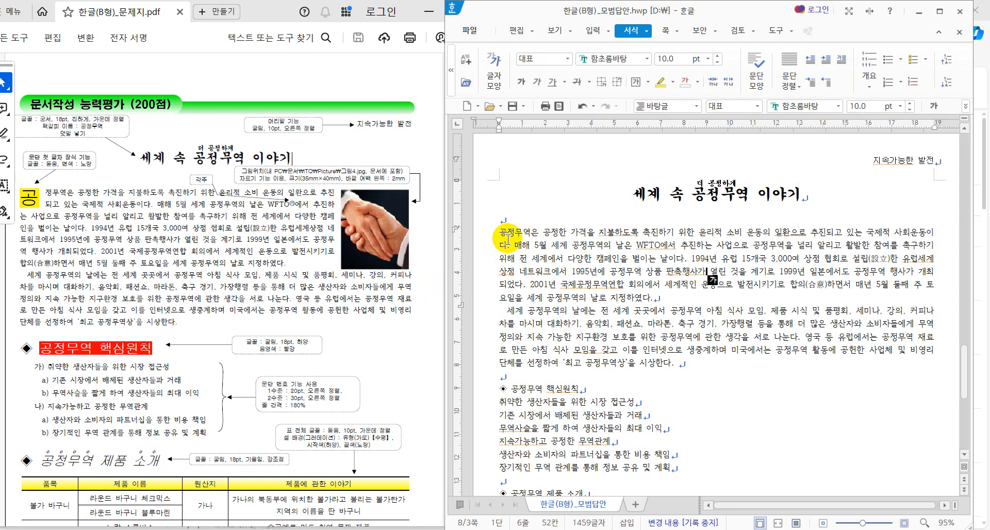
left_click_drag(505, 235, 497, 237)
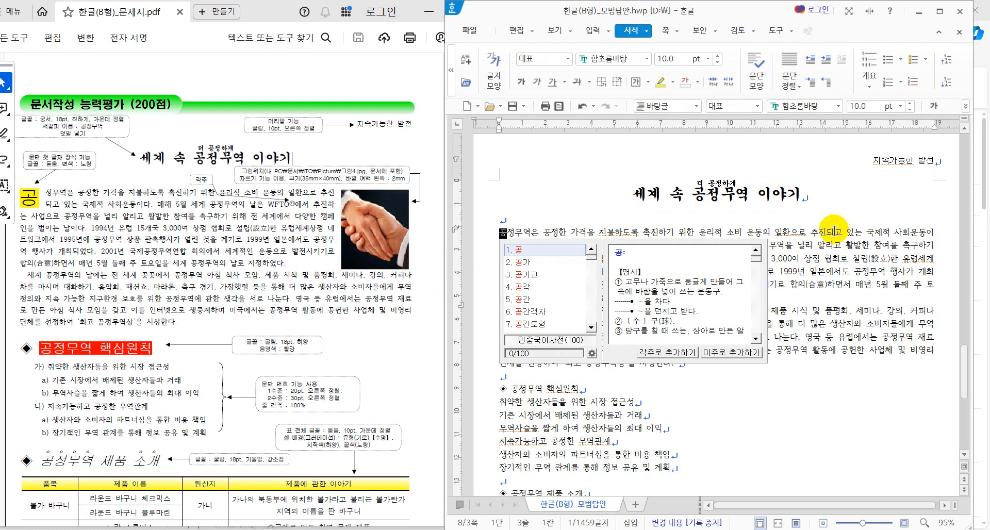
left_click(811, 253)
right_click(695, 256)
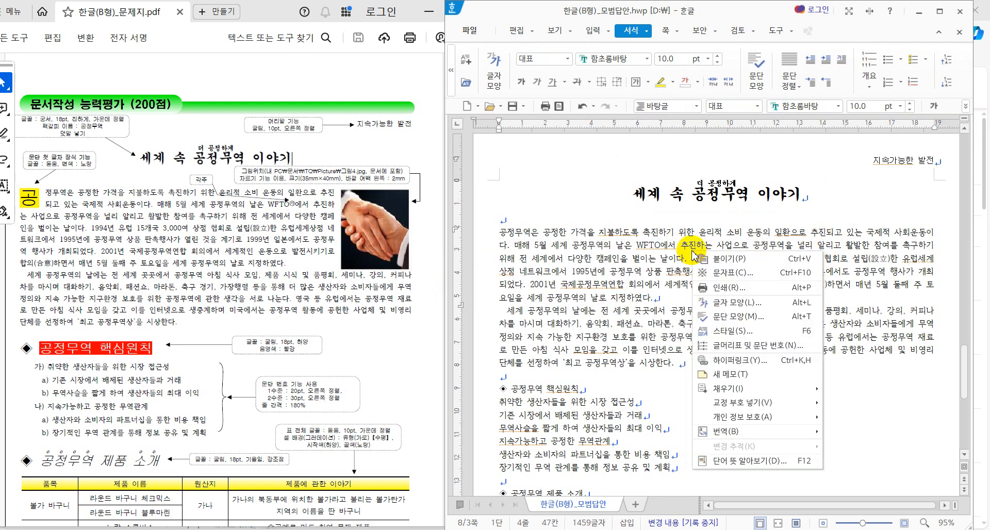
key("Escape")
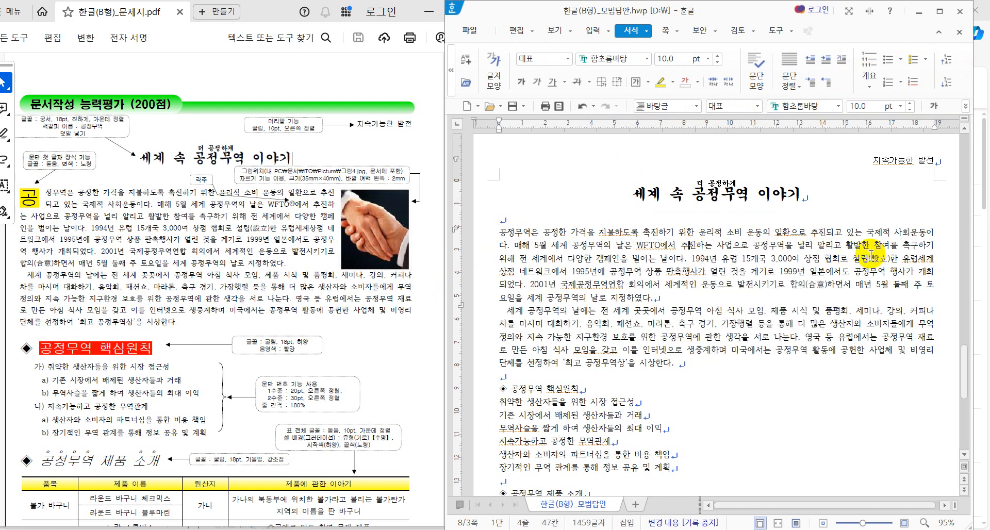
Step: Give the first paragraph a two-line 돋움 drop cap with a yellow background fill
left_click(842, 71)
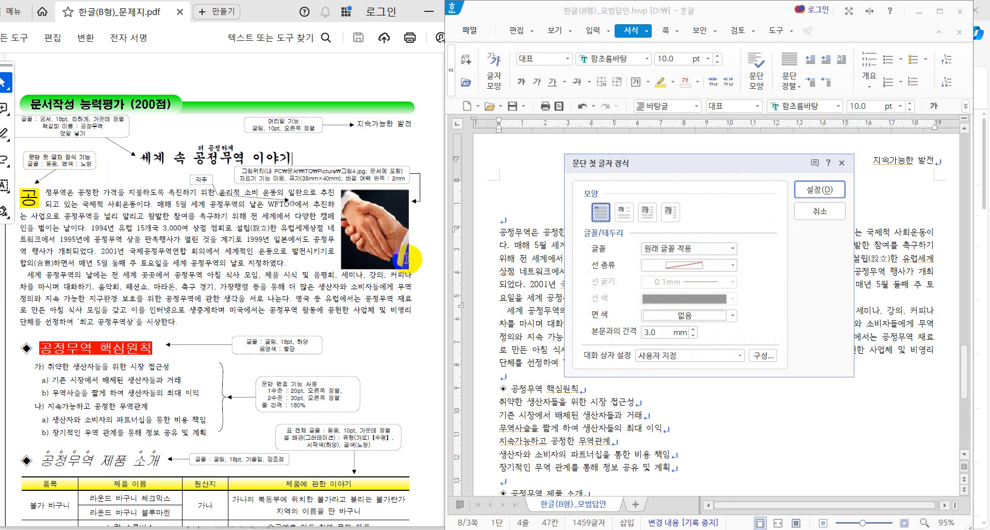
left_click(732, 250)
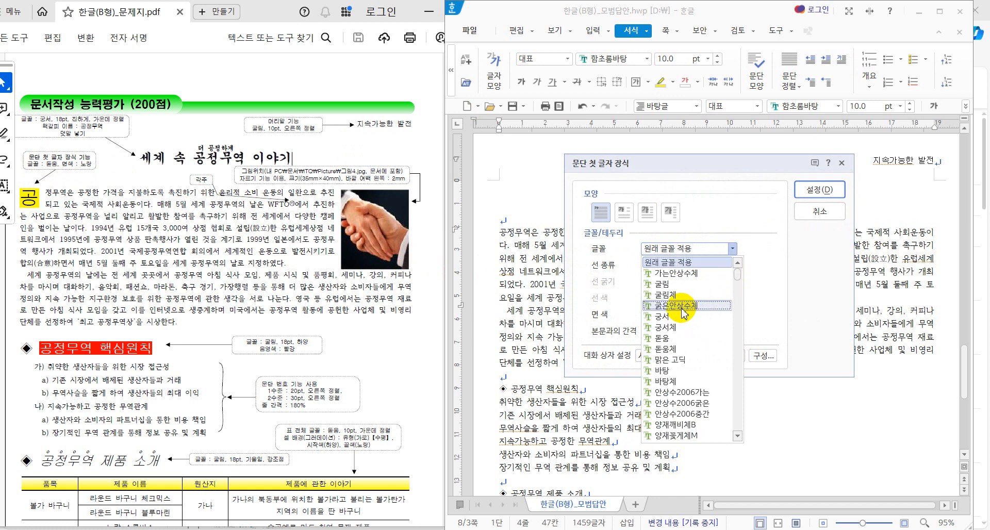
left_click(673, 339)
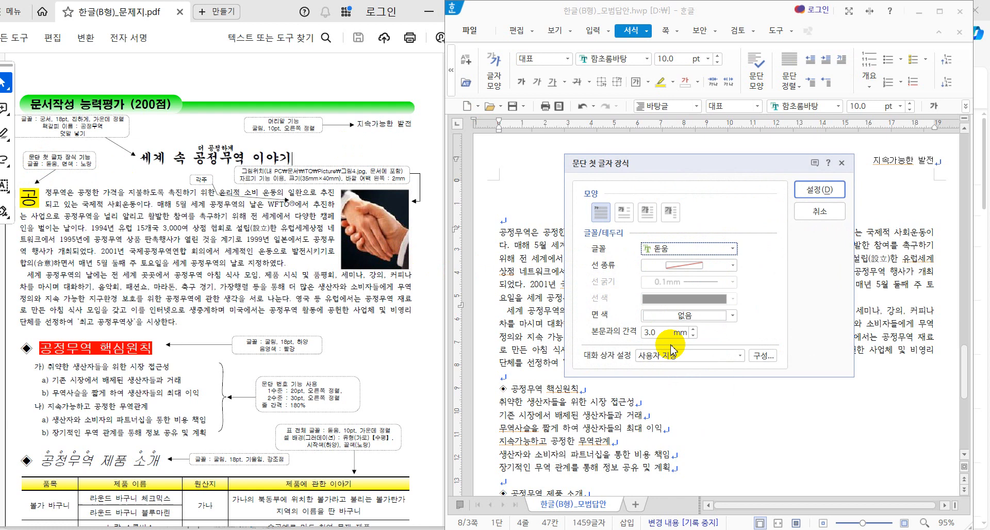
left_click(732, 316)
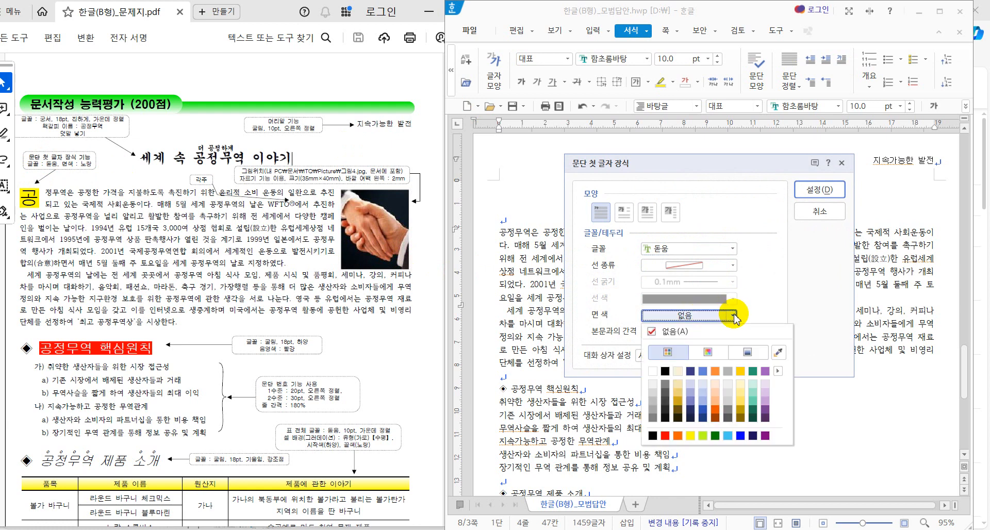
left_click(692, 437)
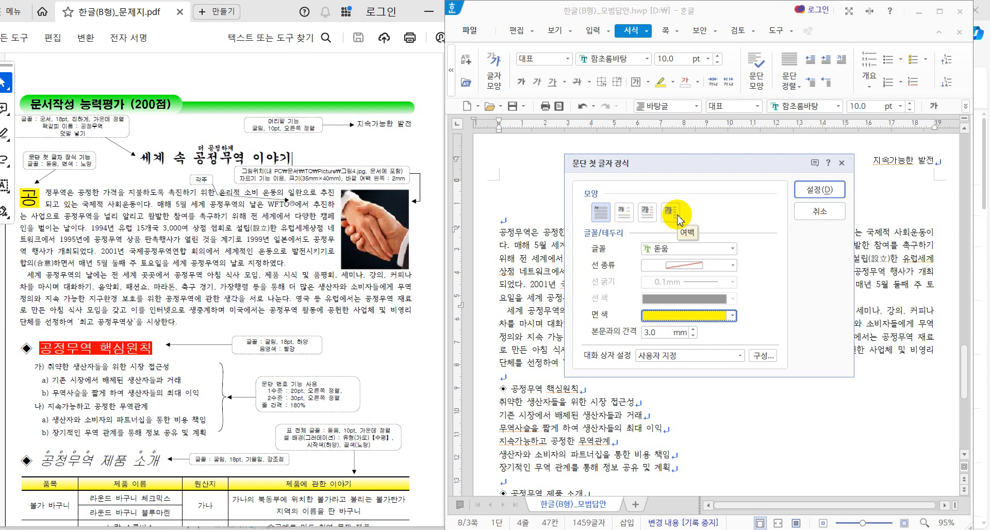
left_click(624, 221)
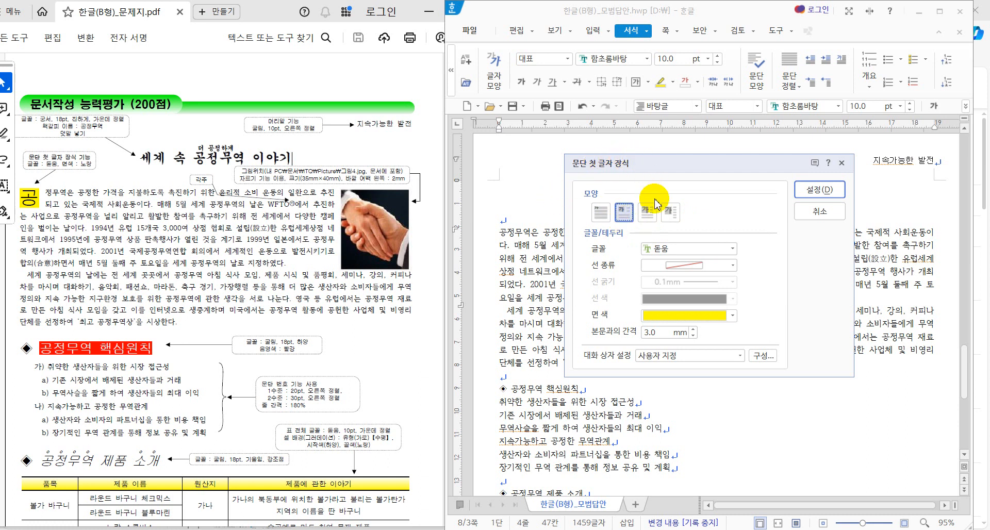
left_click(840, 191)
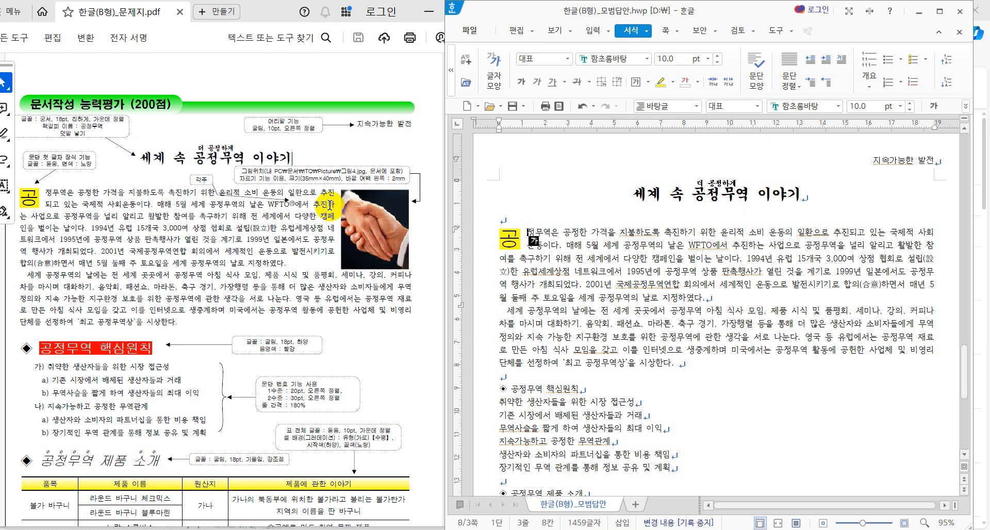
Step: Put the insertion point right after WFTO in the body text
scroll(329, 203, "down", 5)
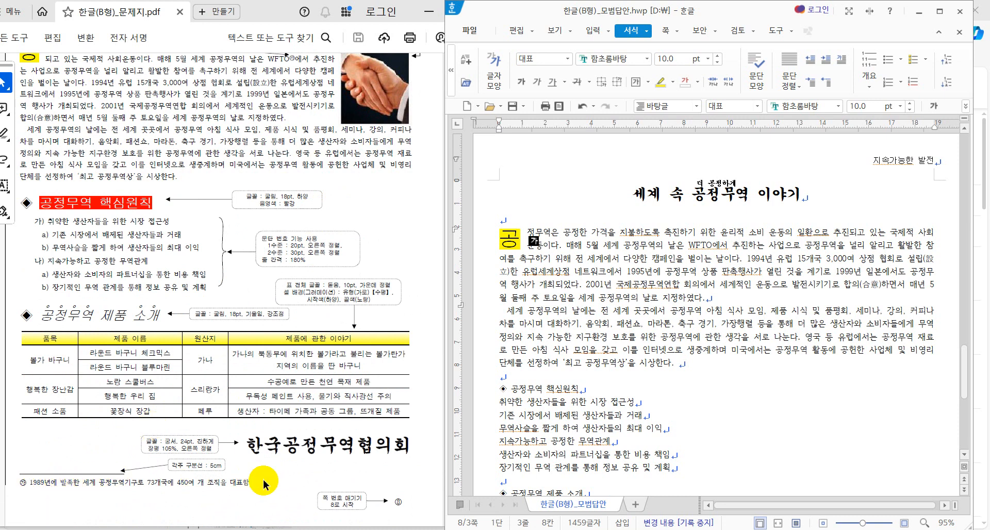
scroll(250, 385, "up", 4)
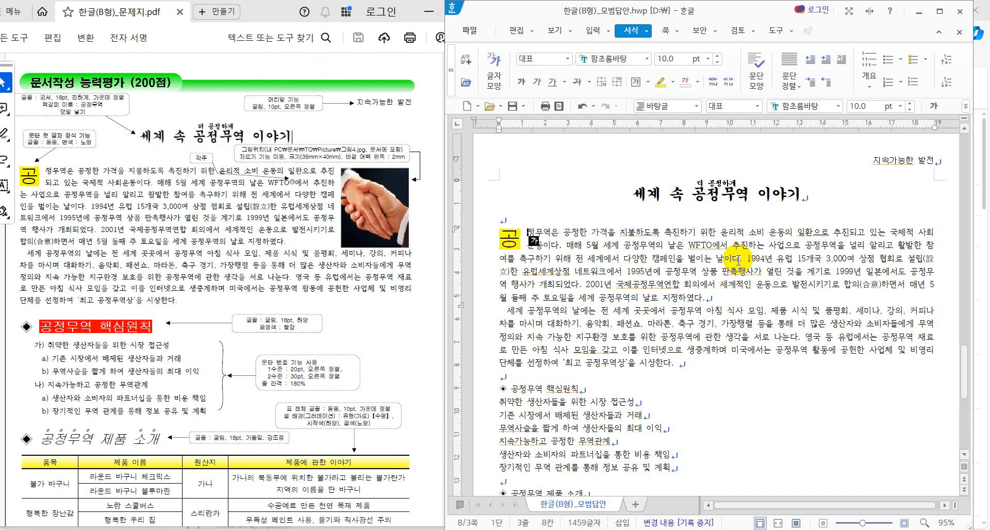
left_click(713, 245)
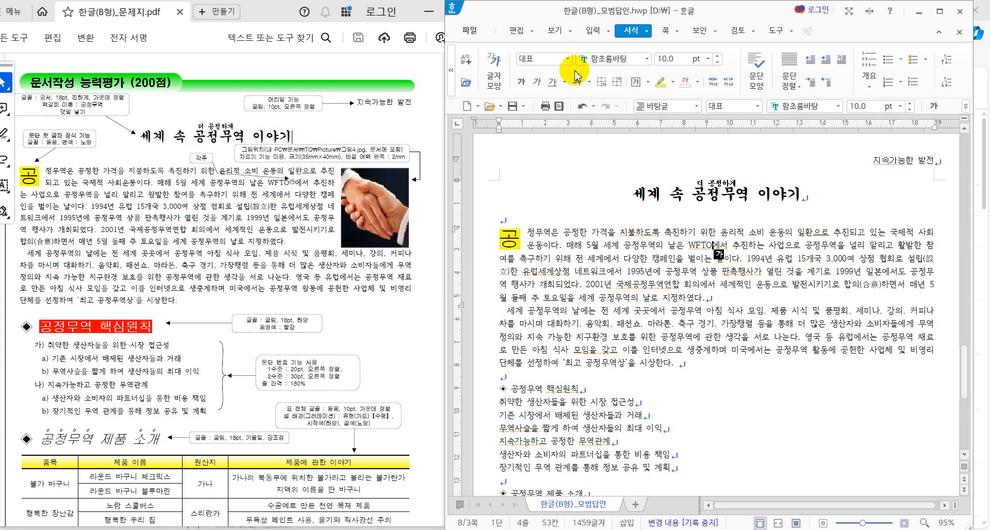
left_click(593, 31)
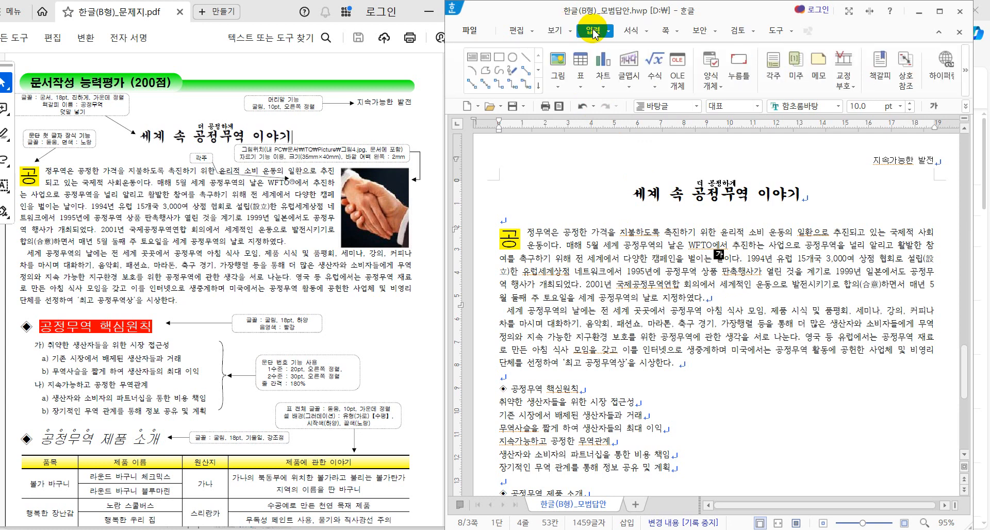
Step: Insert a footnote after WFTO numbered in the ㉮, ㉯, ㉰ style
left_click(777, 78)
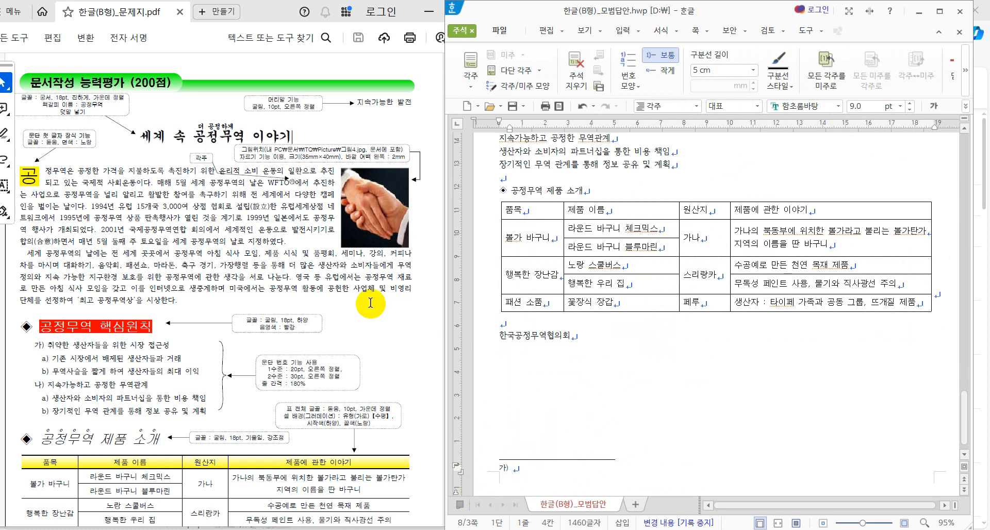
scroll(370, 303, "down", 2)
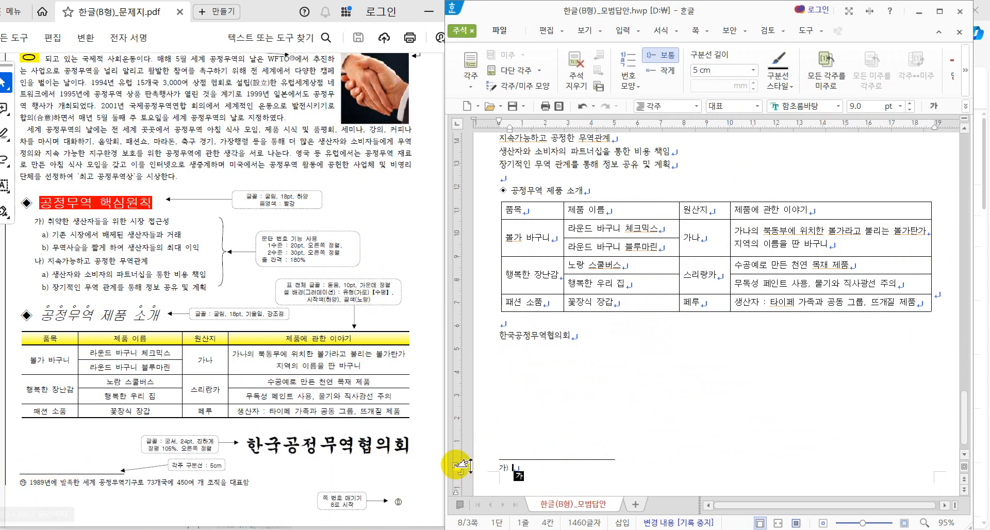
left_click(508, 475)
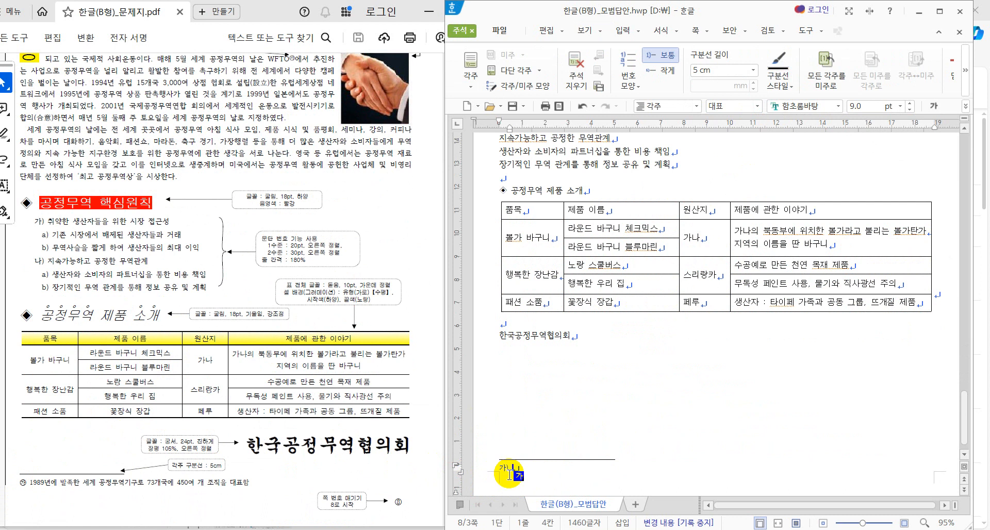
left_click(627, 92)
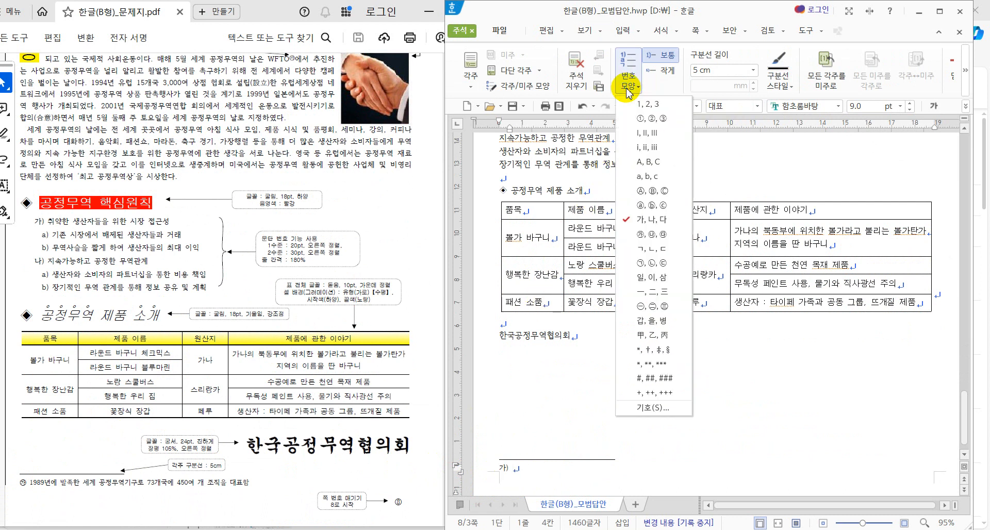
left_click(648, 236)
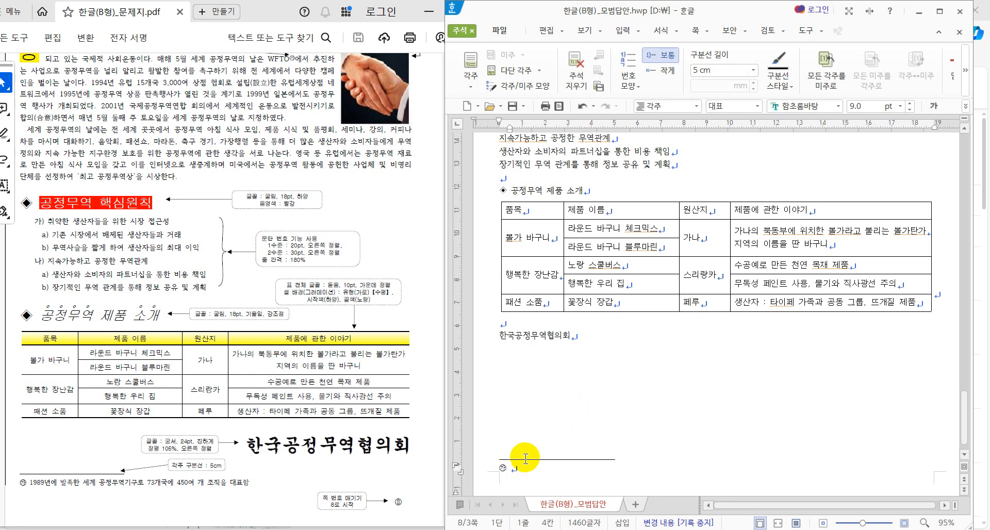
Step: Type the footnote text '1989년에 발족한 세계 공정무역기구로 73개국에 450여 개 조직을 대표함'
scroll(693, 349, "up", 5)
scroll(705, 305, "up", 1)
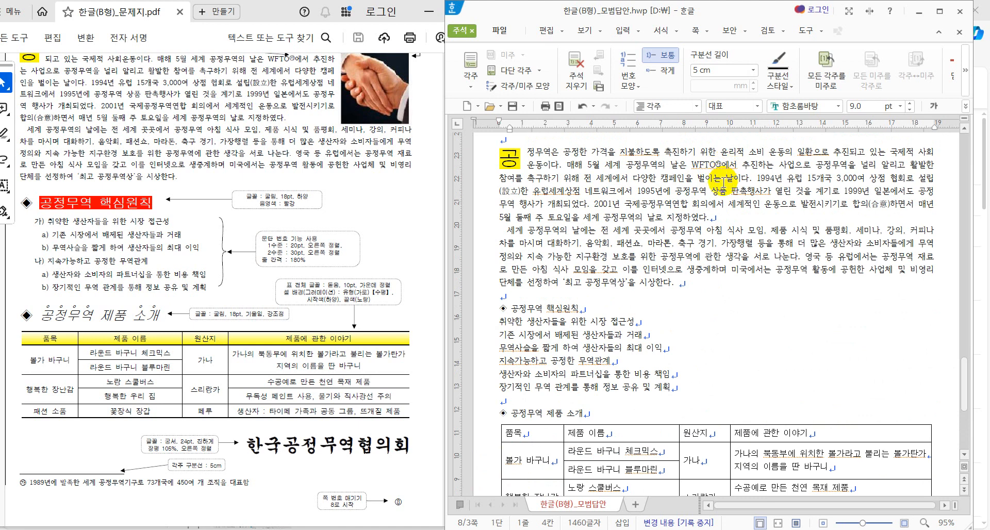
scroll(658, 267, "down", 6)
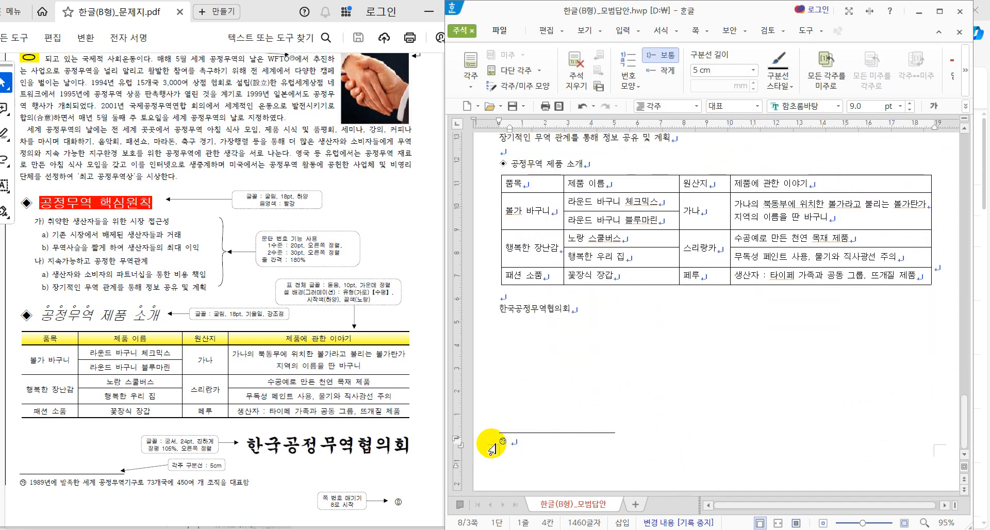
left_click(530, 444)
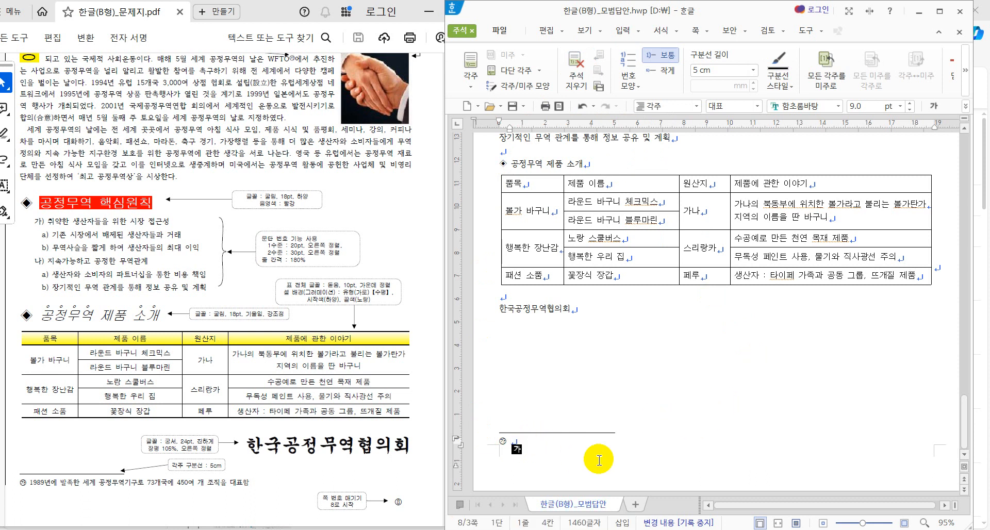
type("198")
type("9년에 발족")
type("한 ㅅ")
type("계 ")
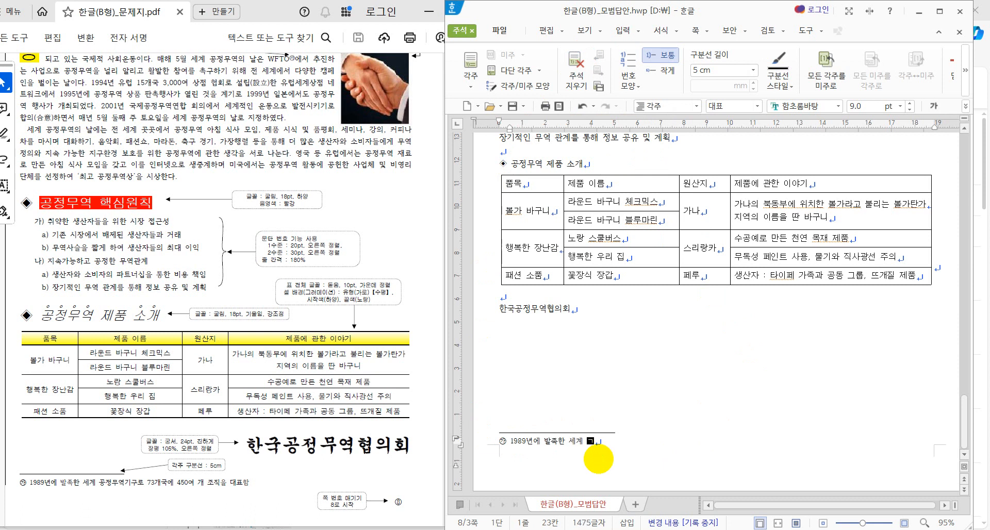
type("ㄱ정무역기구로 73개국에 ")
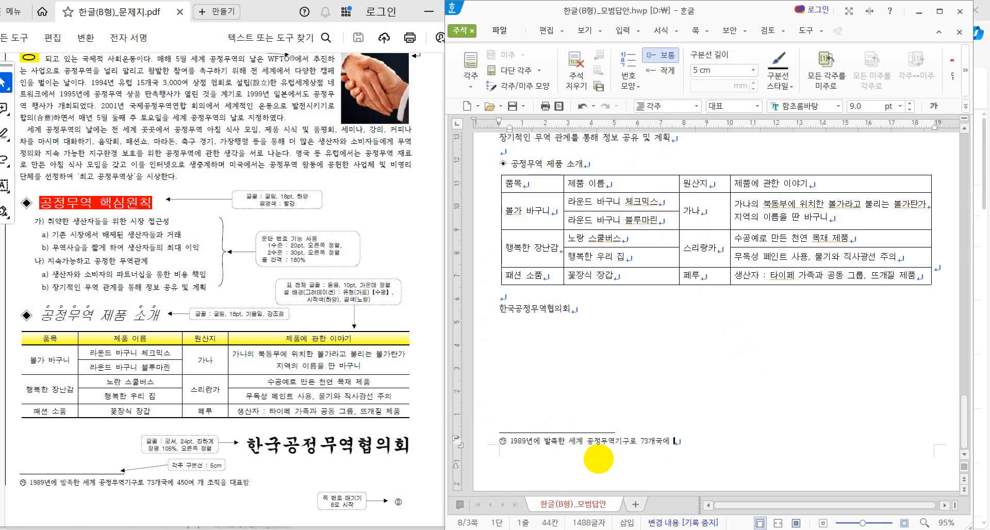
type("450여 개 조직")
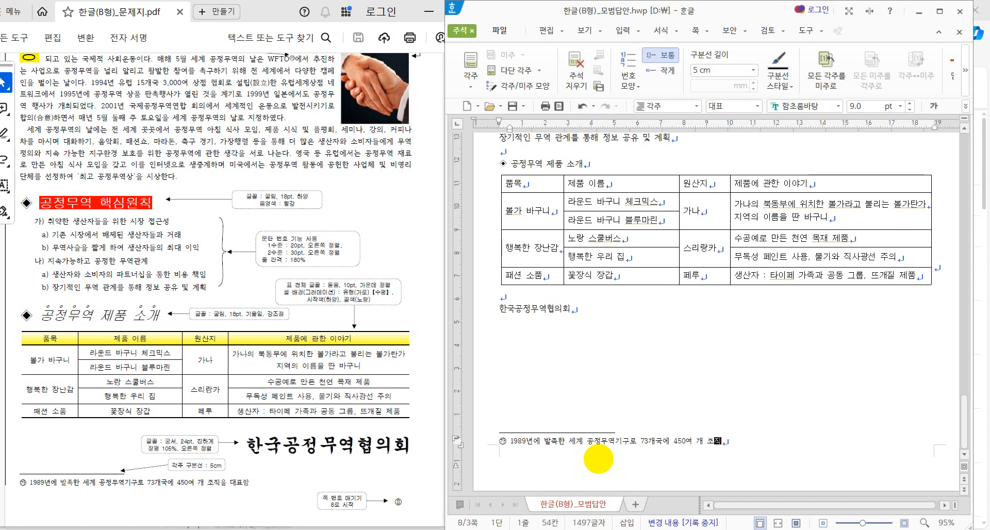
type("을 대표함")
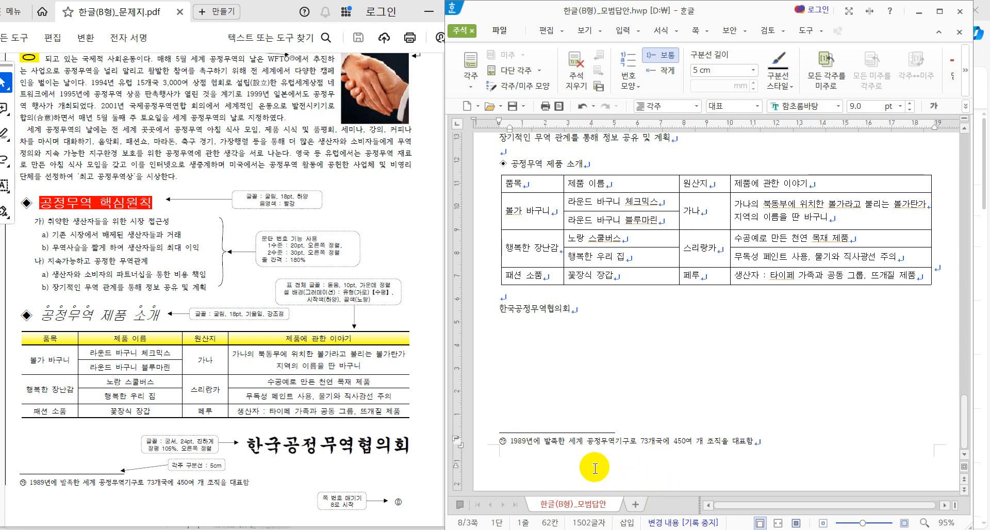
Step: Complete the footnote's last character and return to the body text after 한국공정무역협의회
key("alt+s")
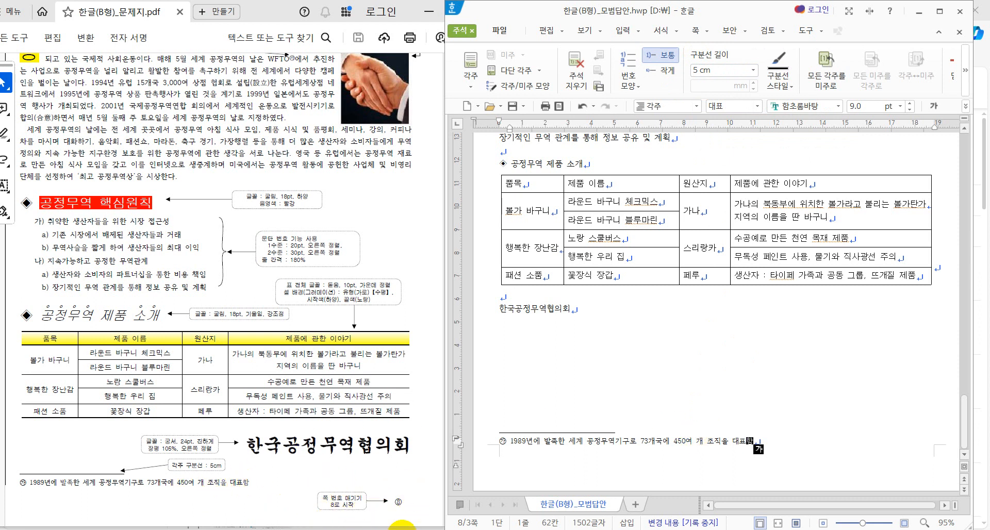
left_click(696, 32)
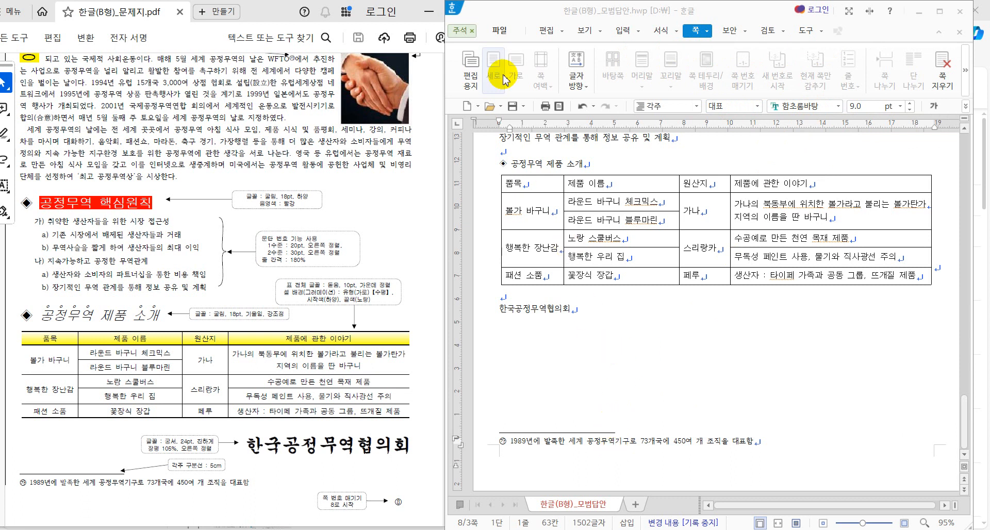
left_click(454, 32)
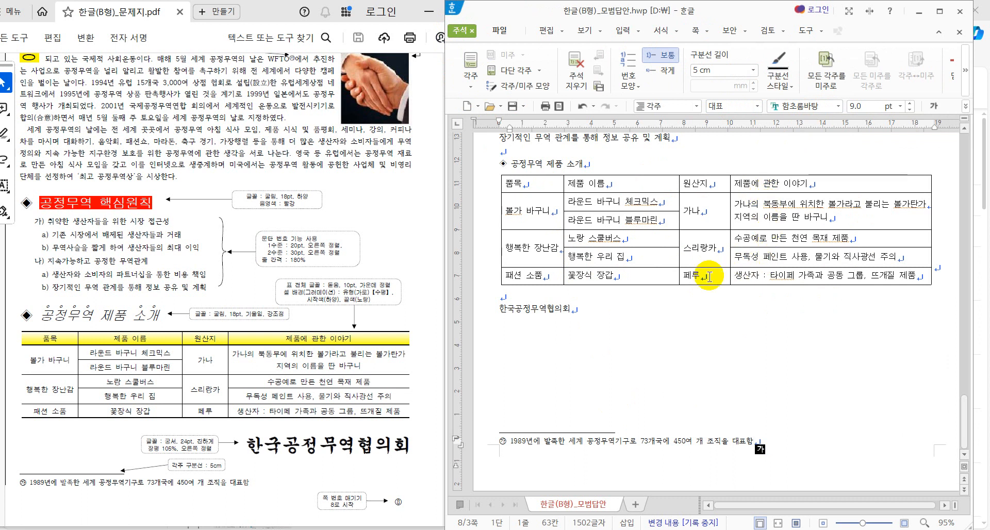
left_click(634, 324)
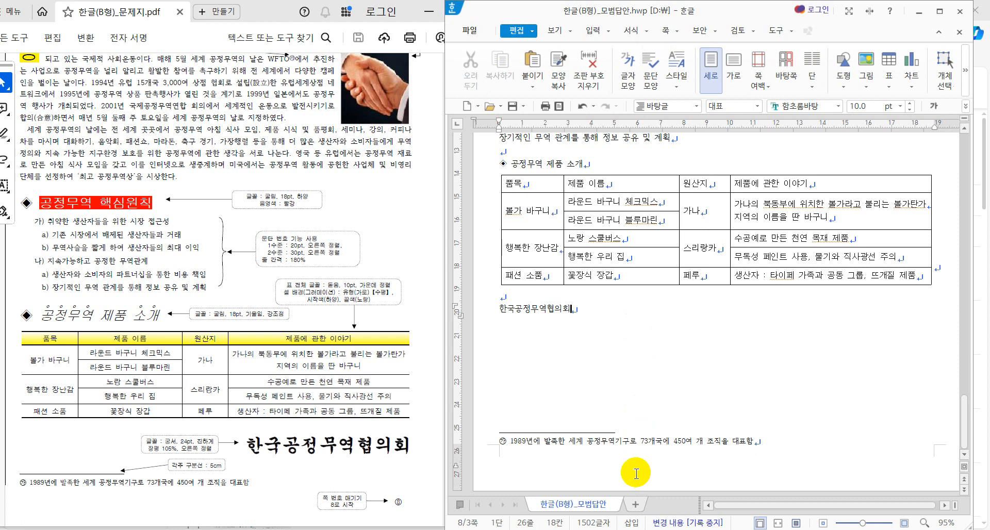
left_click(656, 441)
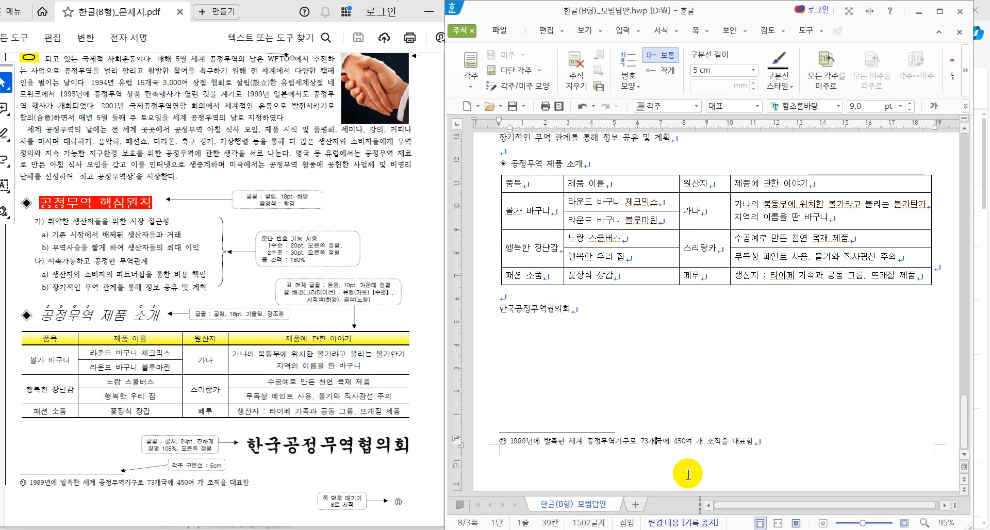
left_click(582, 310)
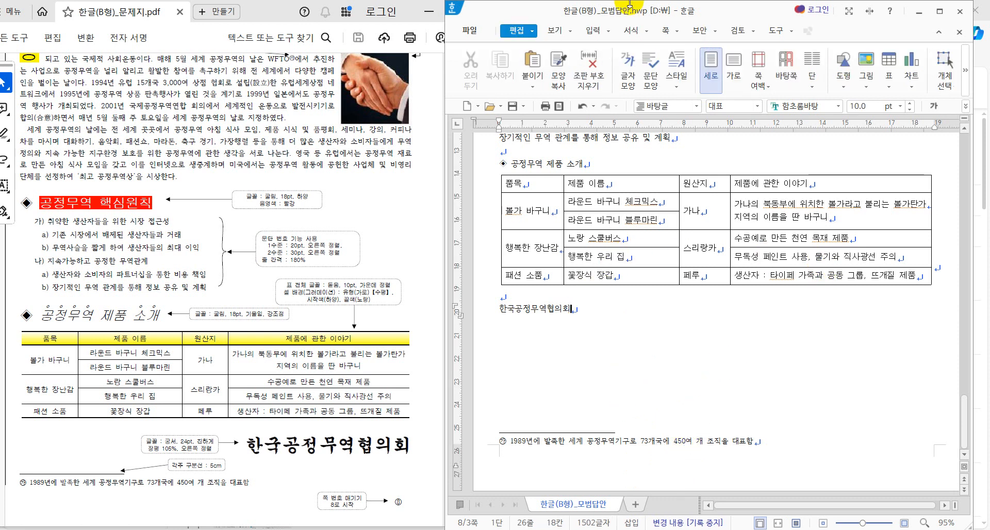
left_click(666, 31)
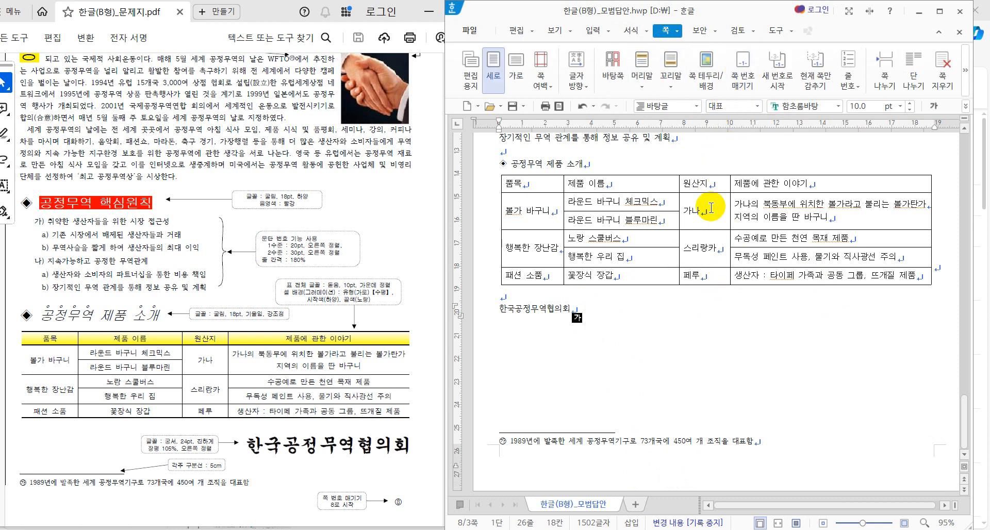
Step: Add dashed, circled-digit page numbers at the bottom right, starting at 8
left_click(742, 66)
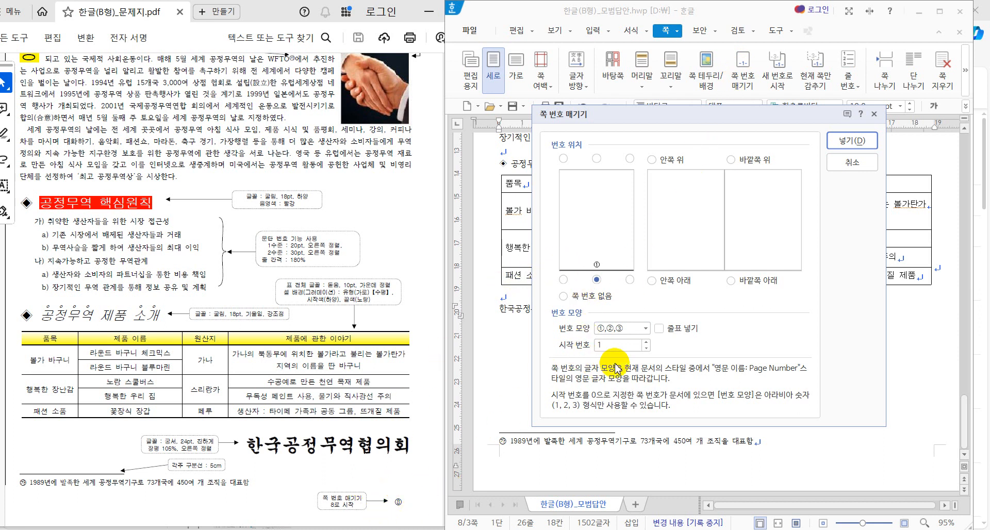
left_click(646, 329)
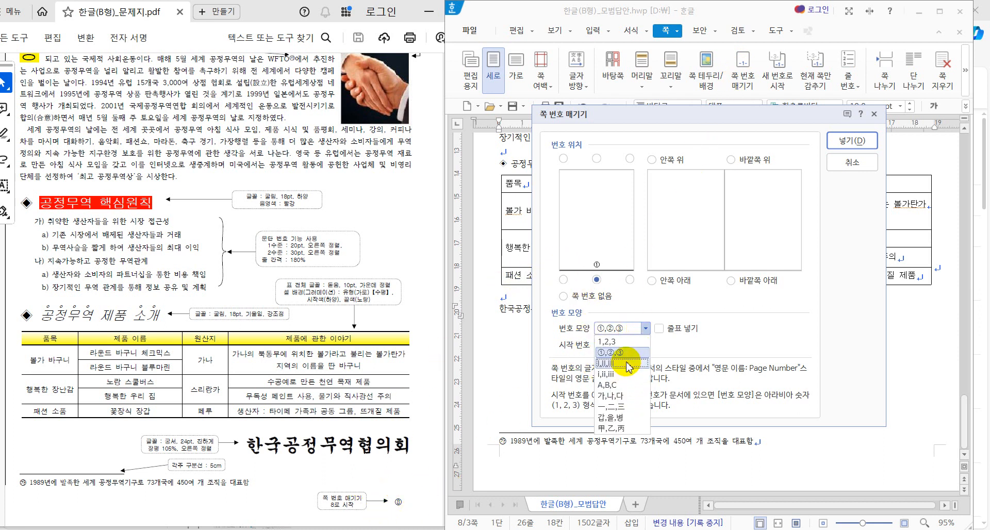
left_click(621, 353)
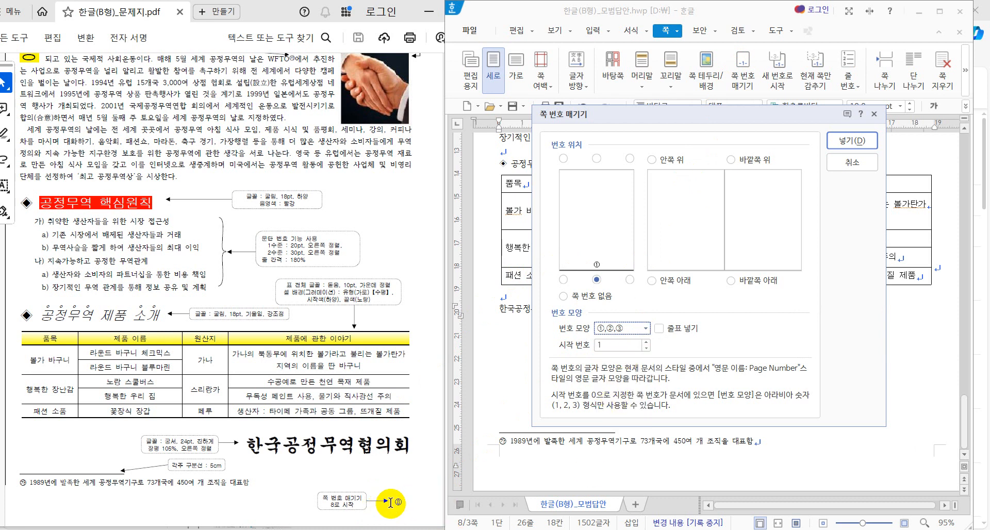
left_click(659, 330)
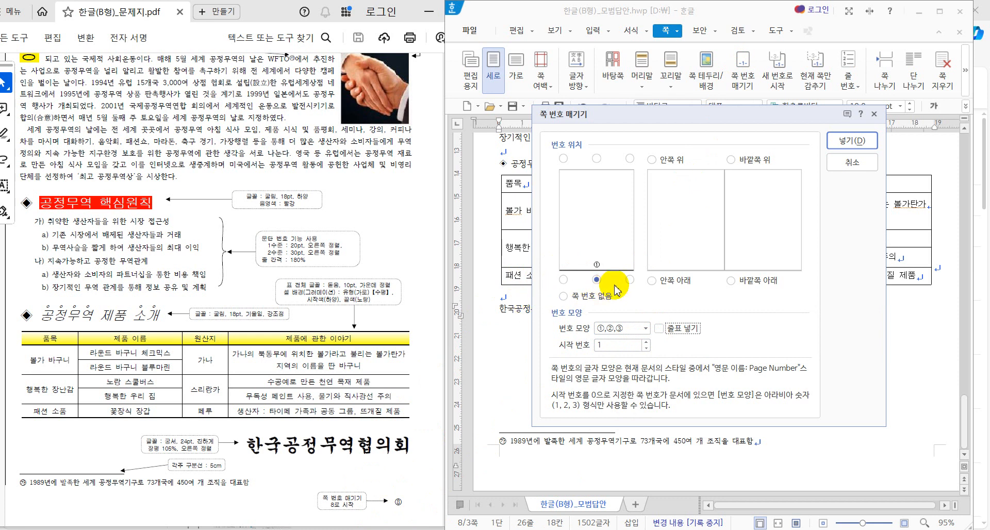
left_click(630, 280)
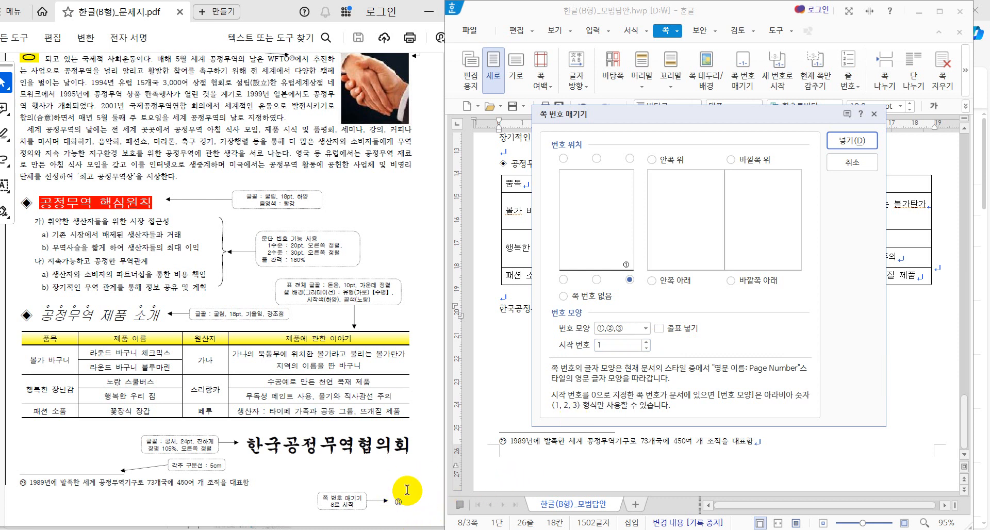
left_click_drag(629, 344, 514, 343)
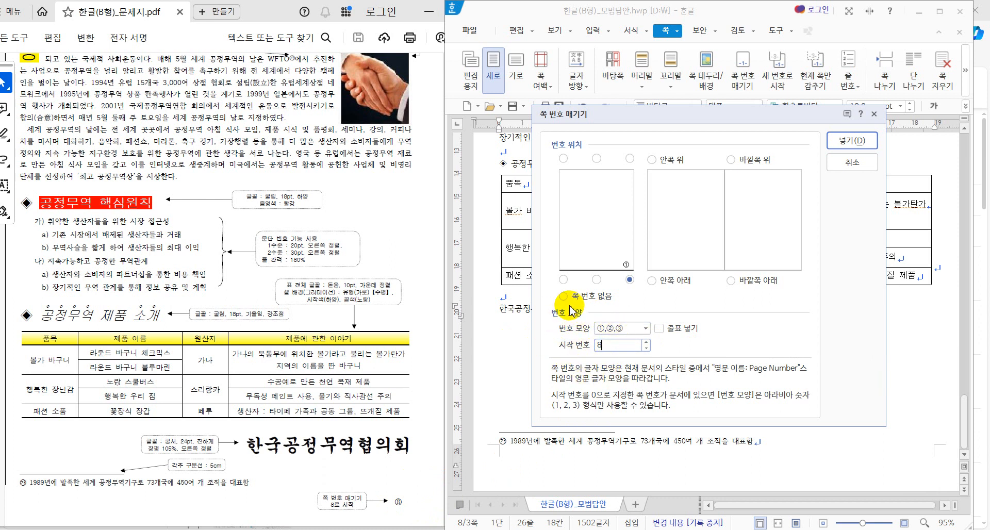
left_click(623, 347)
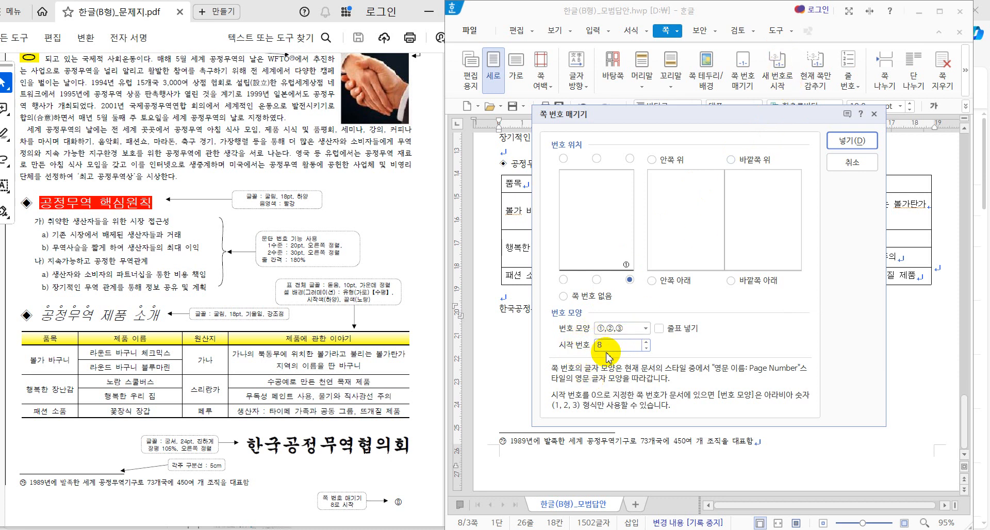
left_click(837, 145)
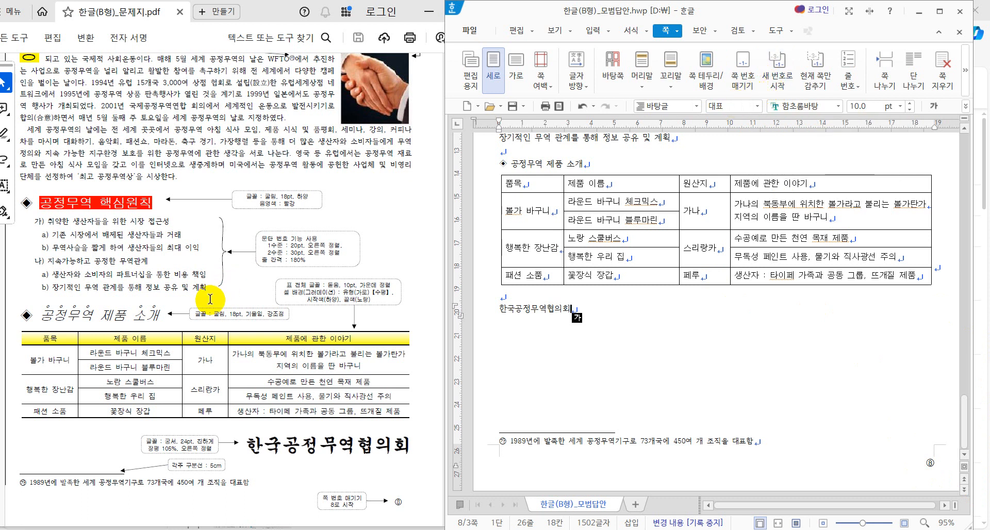
Step: Return to the document's title and place the cursor in the opening paragraph
scroll(212, 304, "up", 1)
scroll(211, 304, "up", 2)
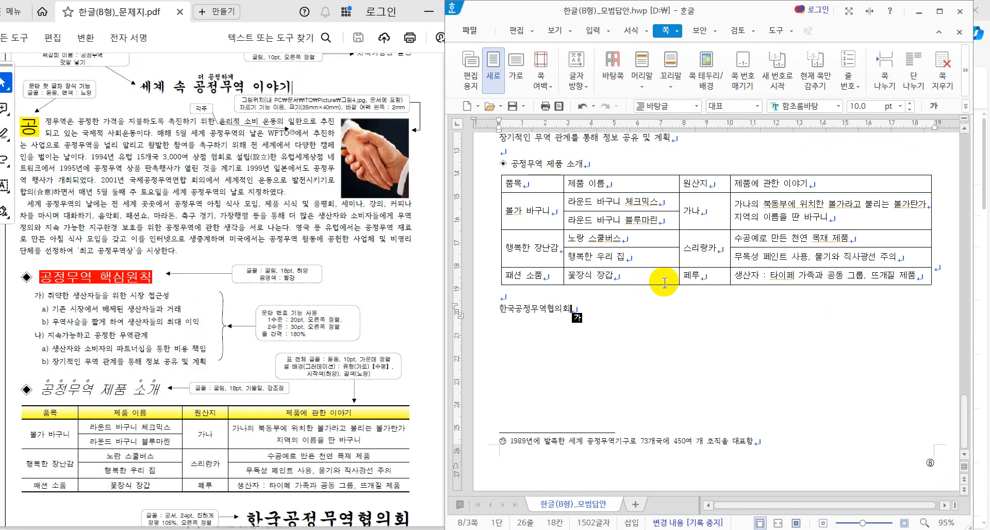
left_click(566, 529)
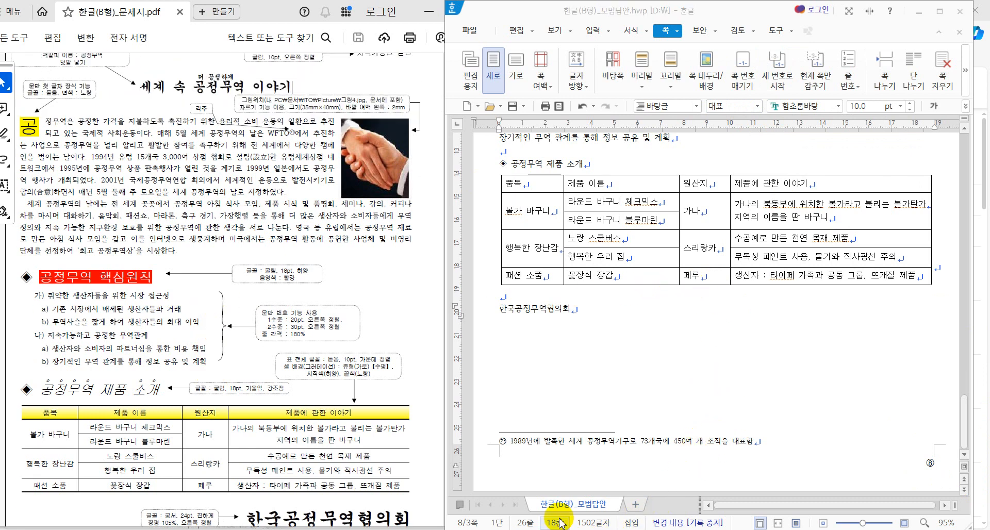
scroll(638, 322, "up", 5)
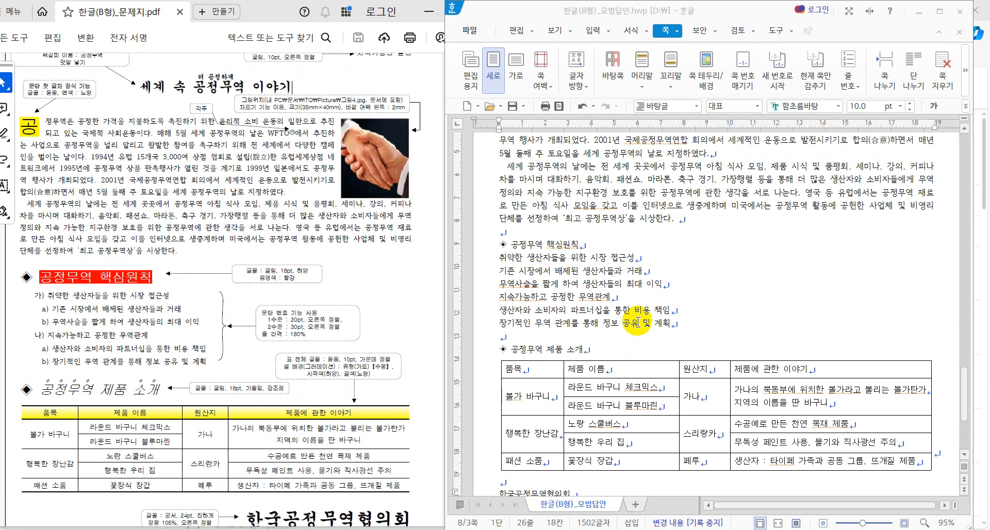
scroll(637, 323, "up", 3)
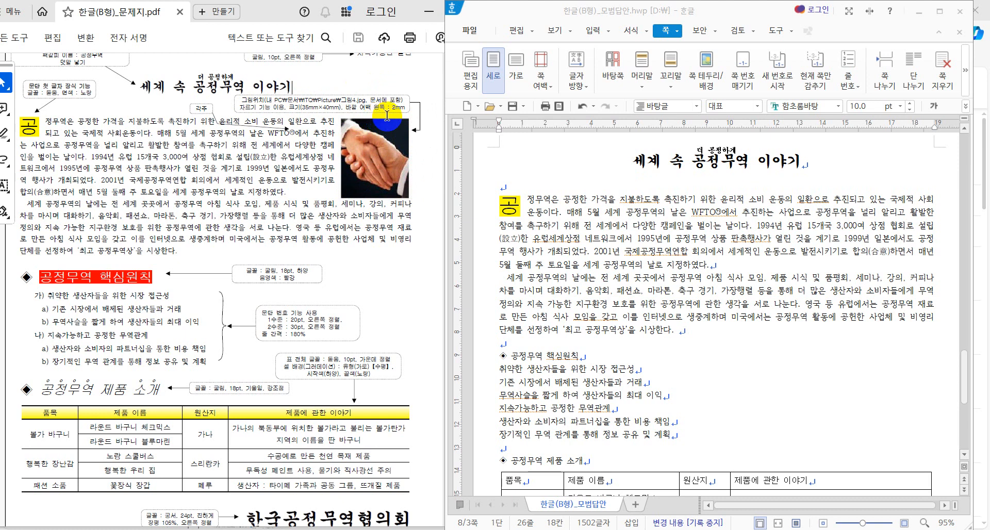
left_click(617, 253)
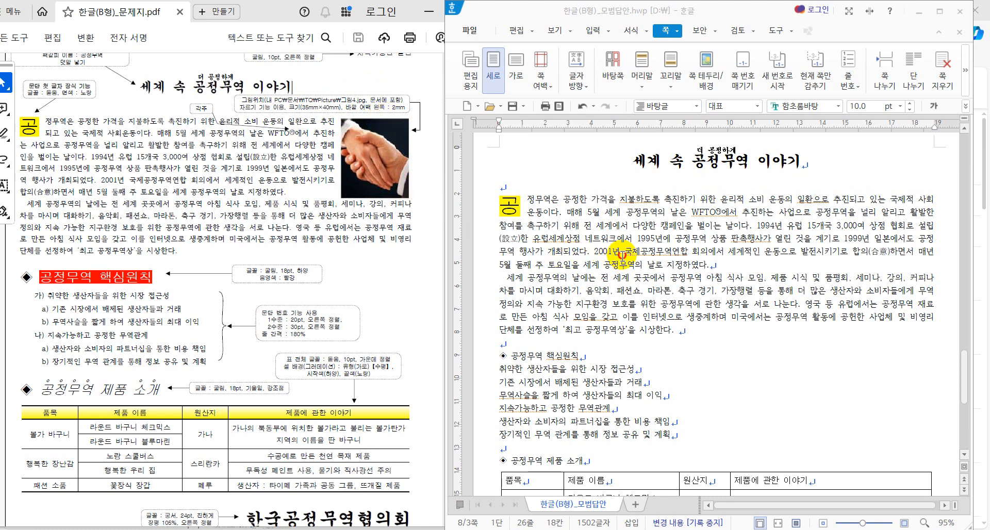
Step: Insert the 그림4 image from the 문서 > itq > Picture folder
left_click(593, 31)
left_click(562, 61)
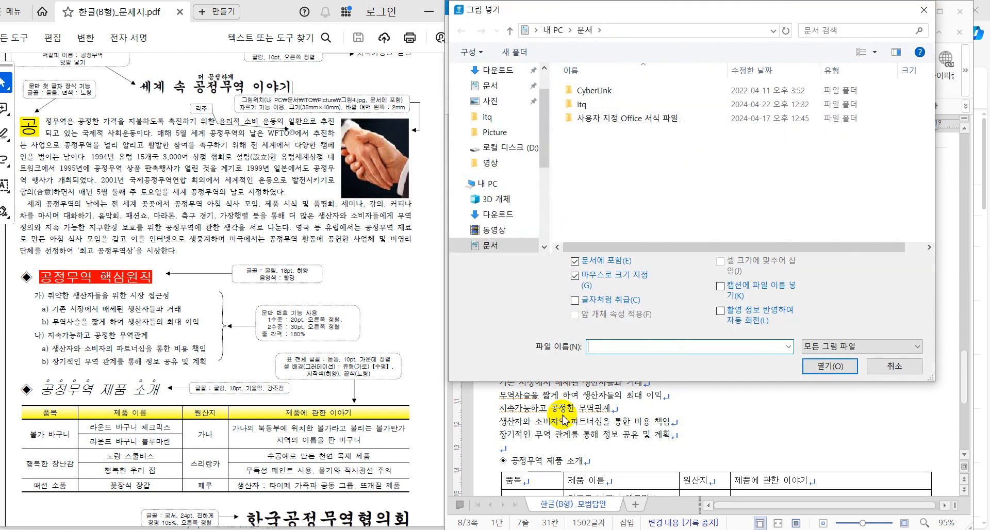
double_click(581, 104)
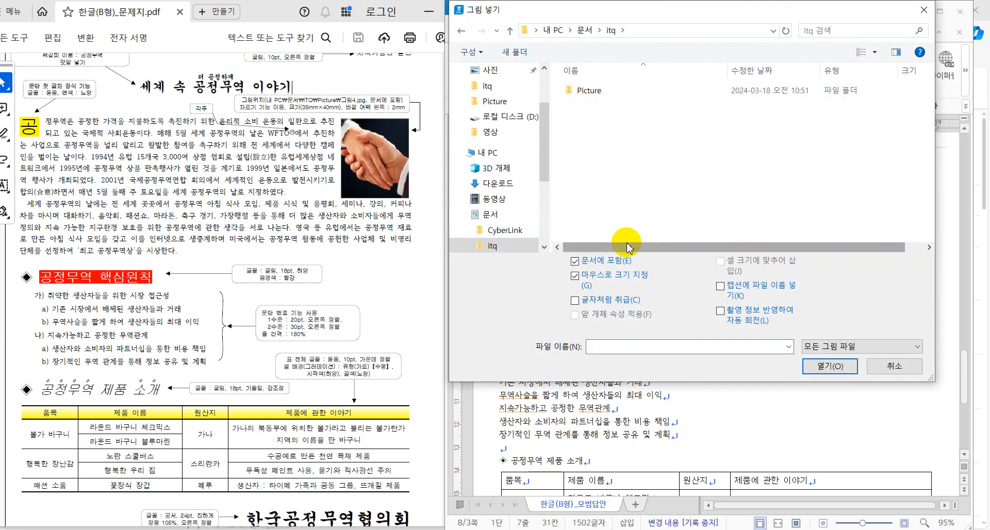
double_click(591, 98)
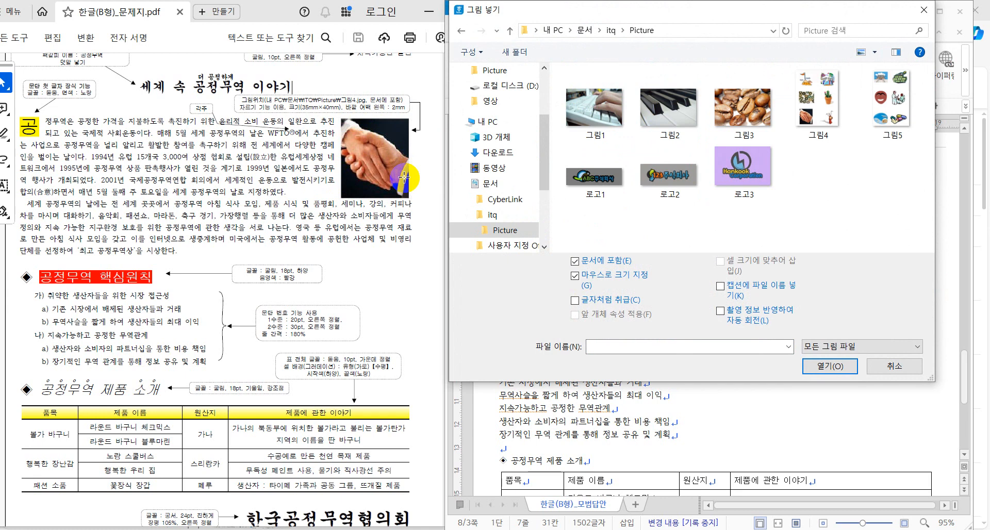
left_click(801, 112)
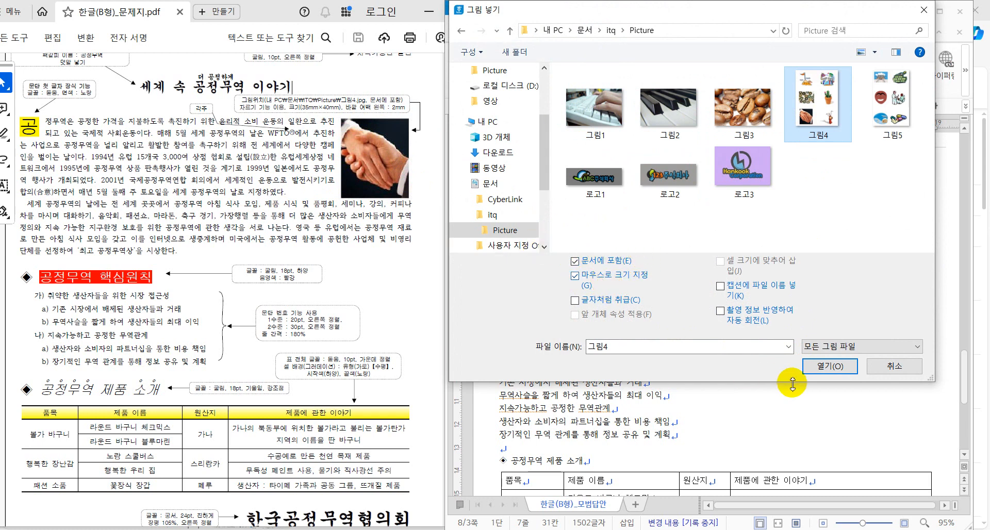
left_click(827, 368)
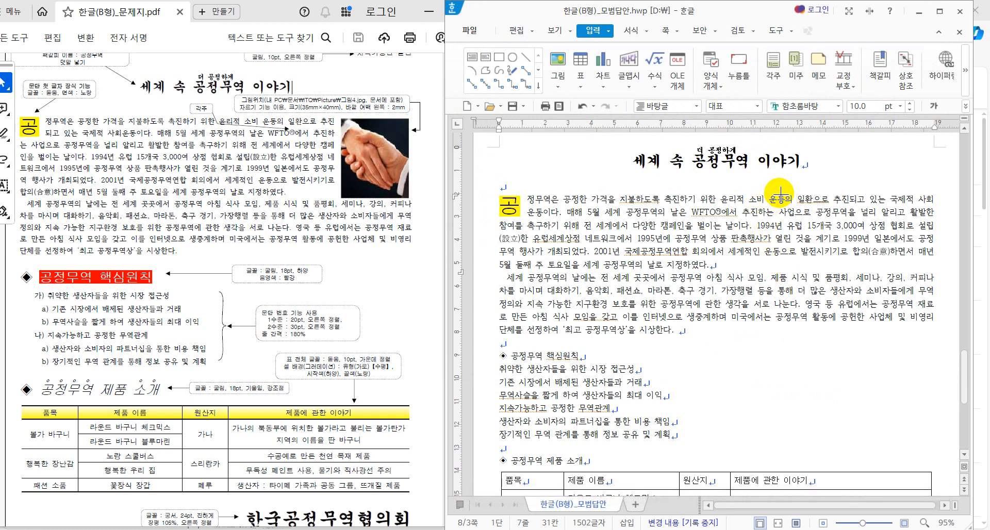
Step: Draw the 그림4 picture frame beside the opening paragraph, then reselect the picture
left_click_drag(780, 192, 879, 345)
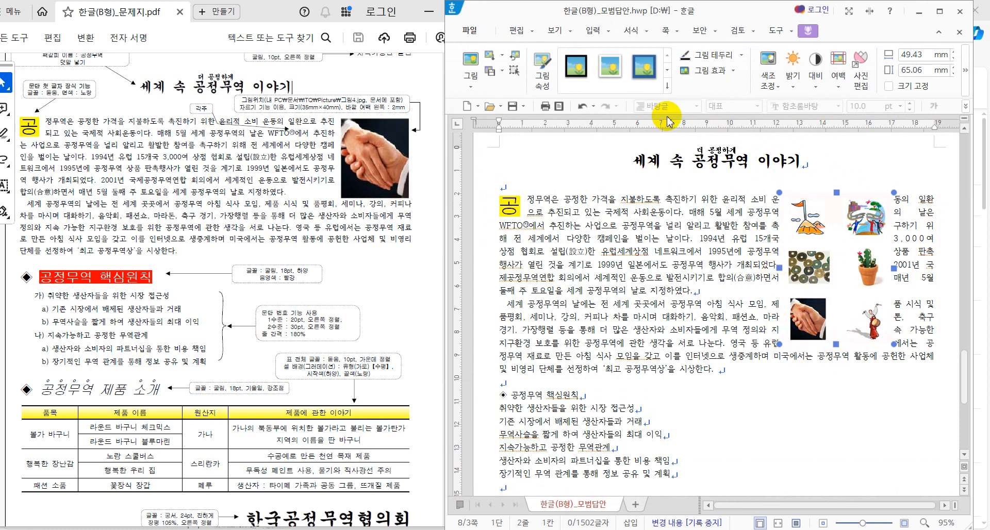
left_click(569, 529)
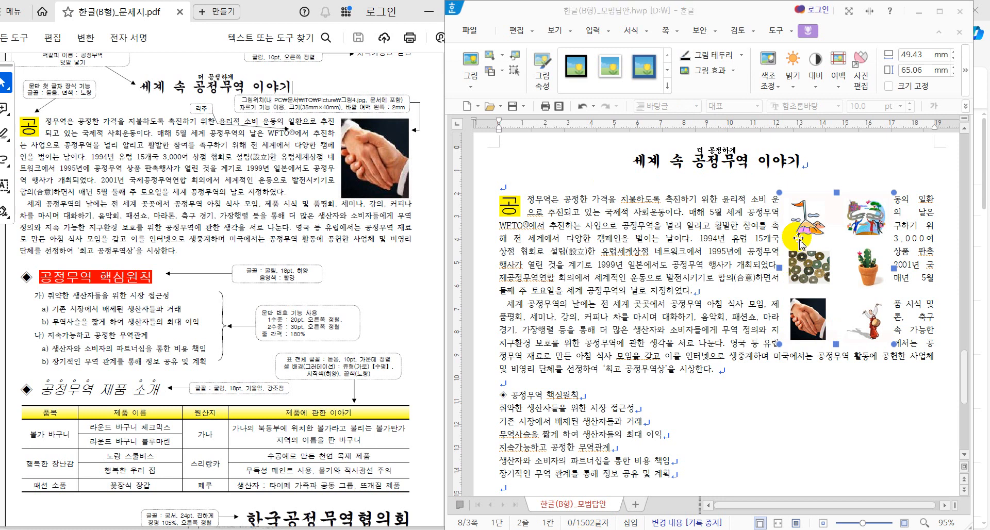
left_click(965, 80)
left_click(966, 80)
left_click(963, 80)
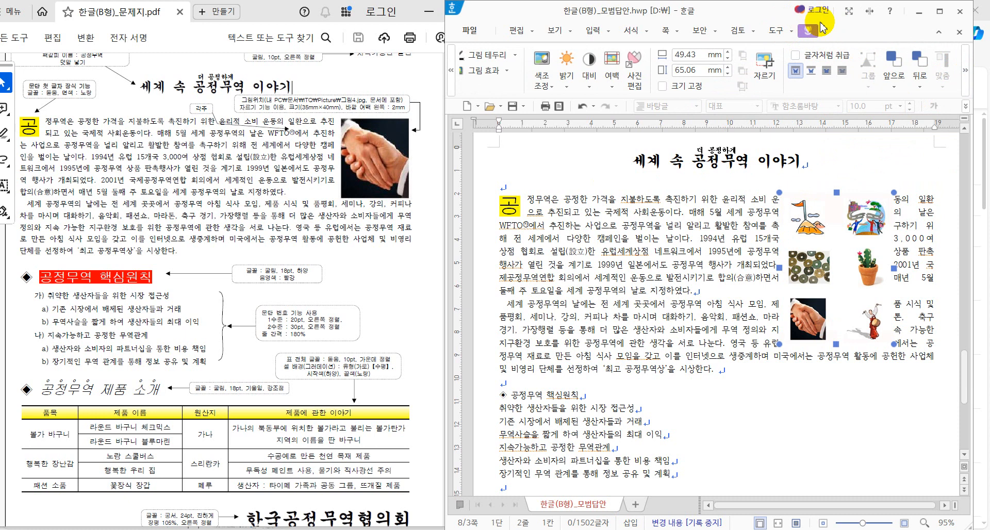
left_click(731, 230)
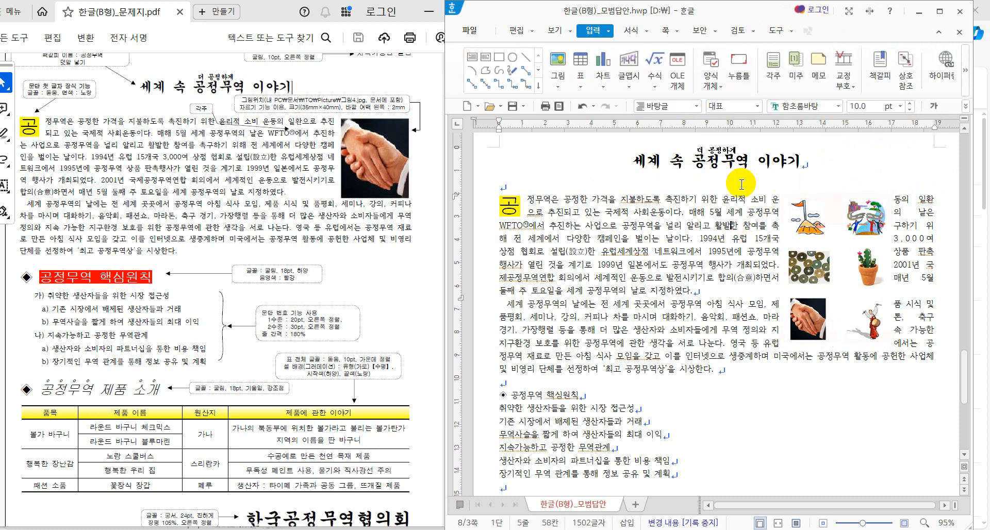
left_click(818, 276)
left_click(808, 32)
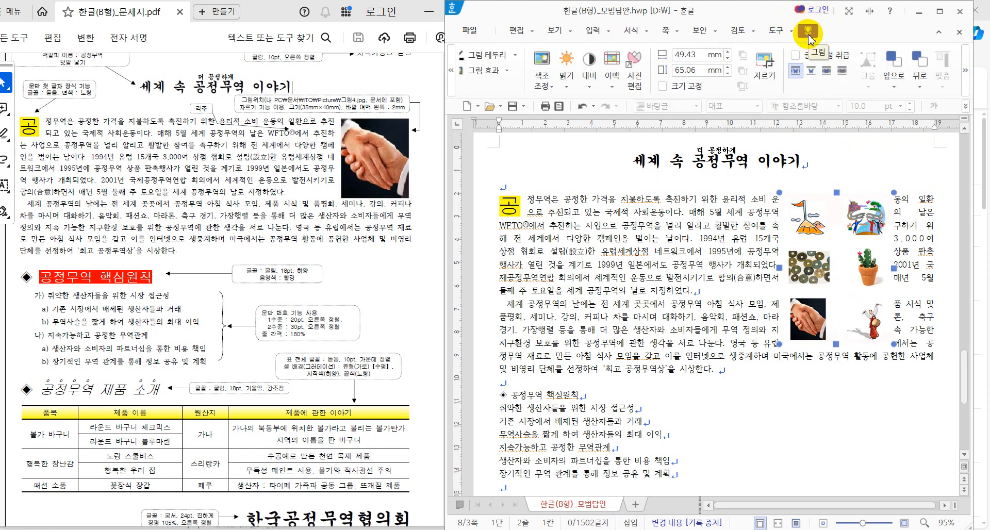
Step: Crop the 그림4 collage's edges so only the handshake photo remains, about 17.38 × 18.94 mm
left_click(773, 67)
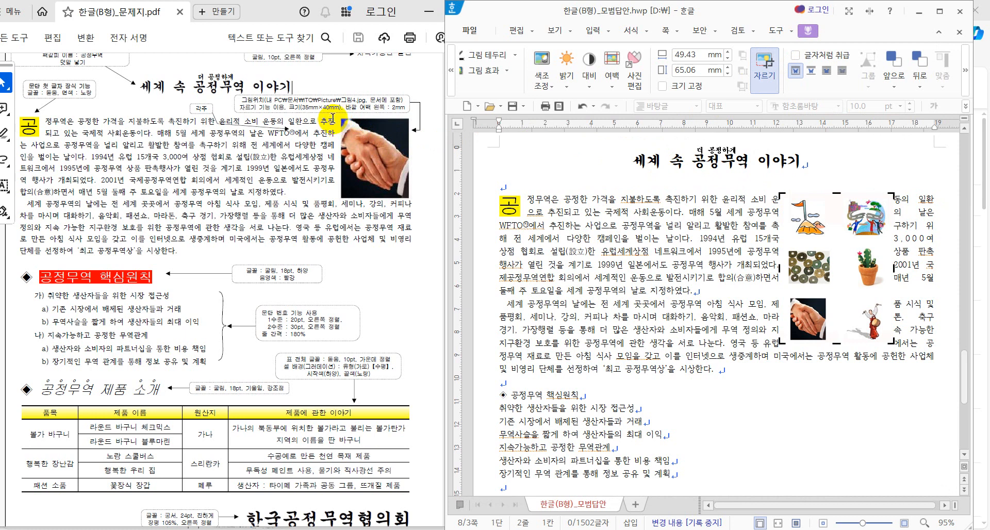
left_click(369, 112)
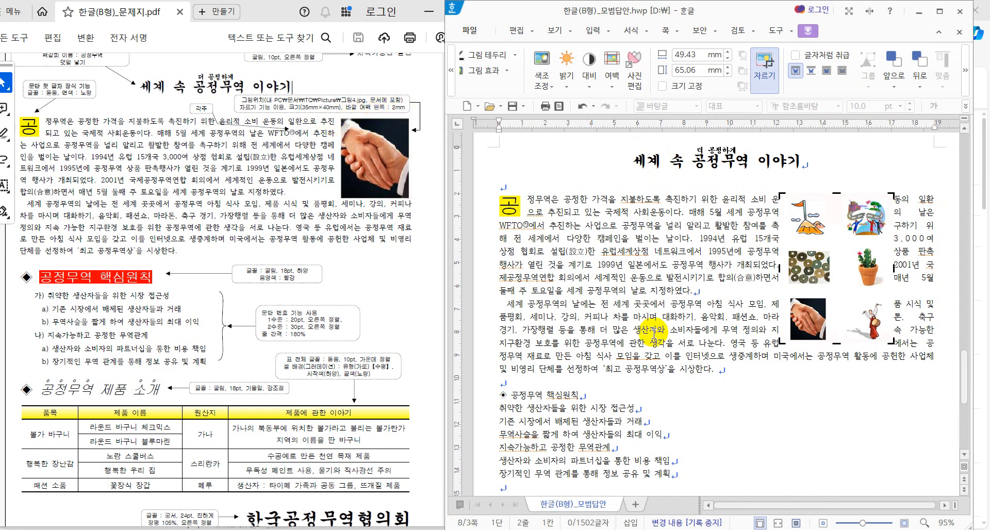
left_click_drag(782, 342, 788, 340)
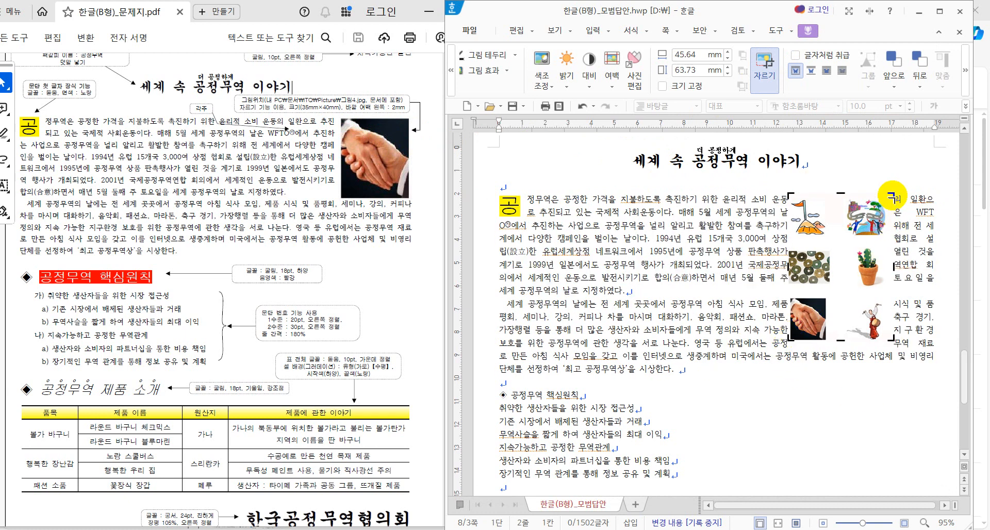
left_click_drag(894, 194, 828, 298)
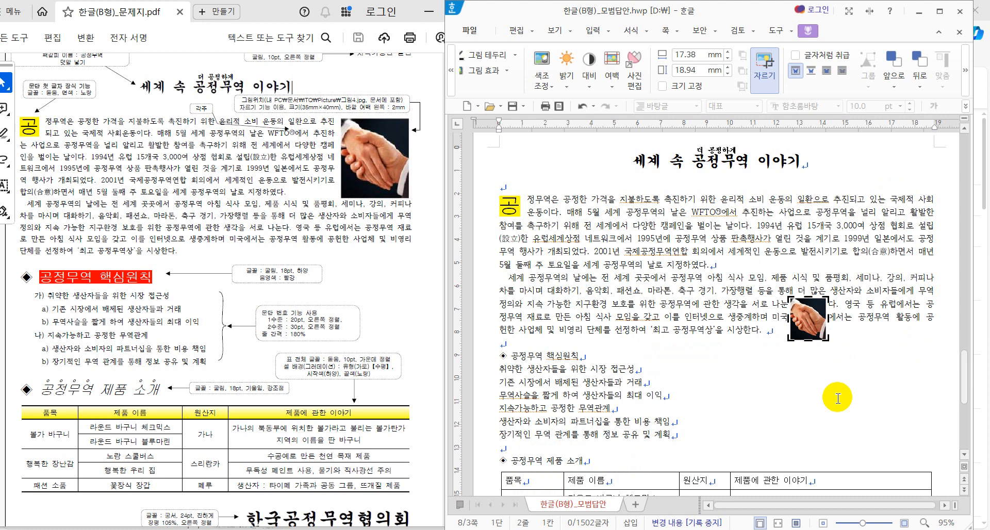
Step: Size the picture to 35 × 40 mm with size locked and a 2 mm left outer margin
double_click(809, 335)
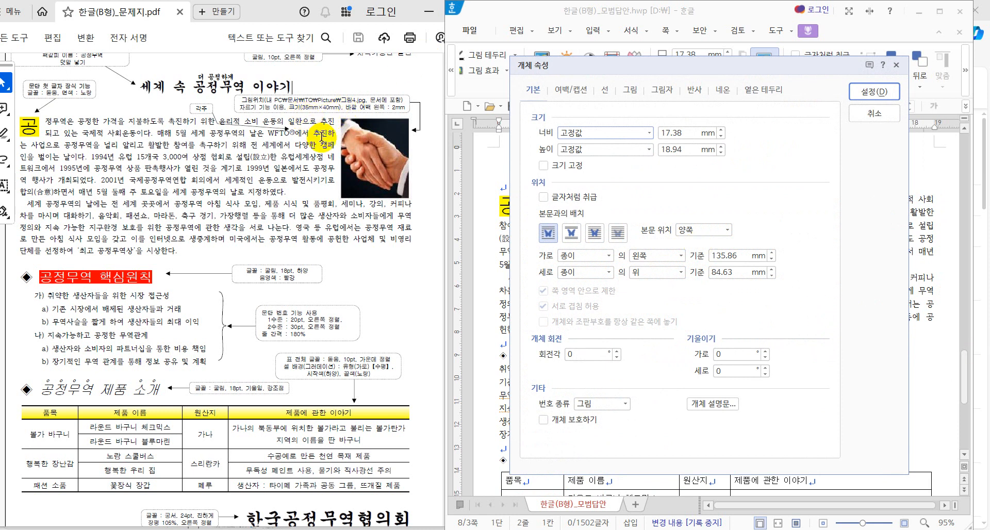
left_click_drag(684, 133, 597, 138)
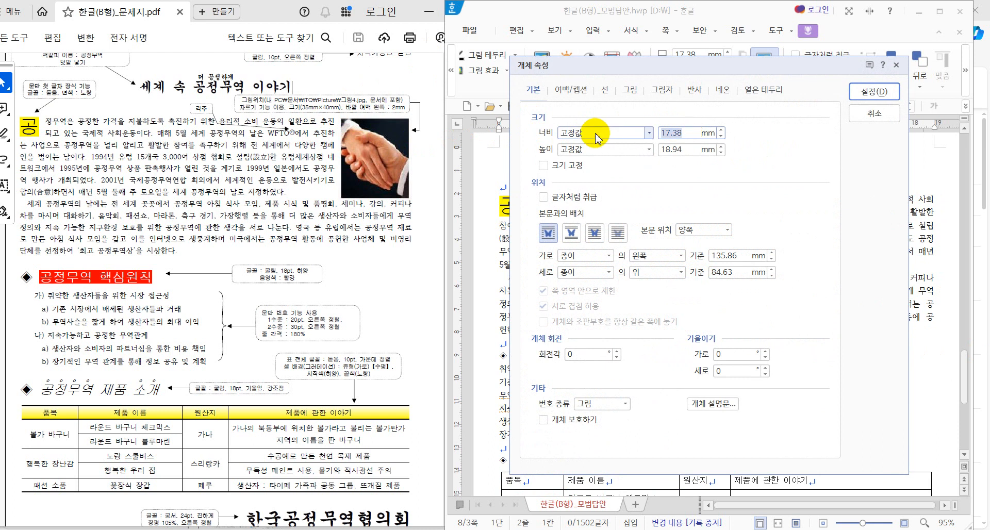
type("35")
key("Tab")
type("4")
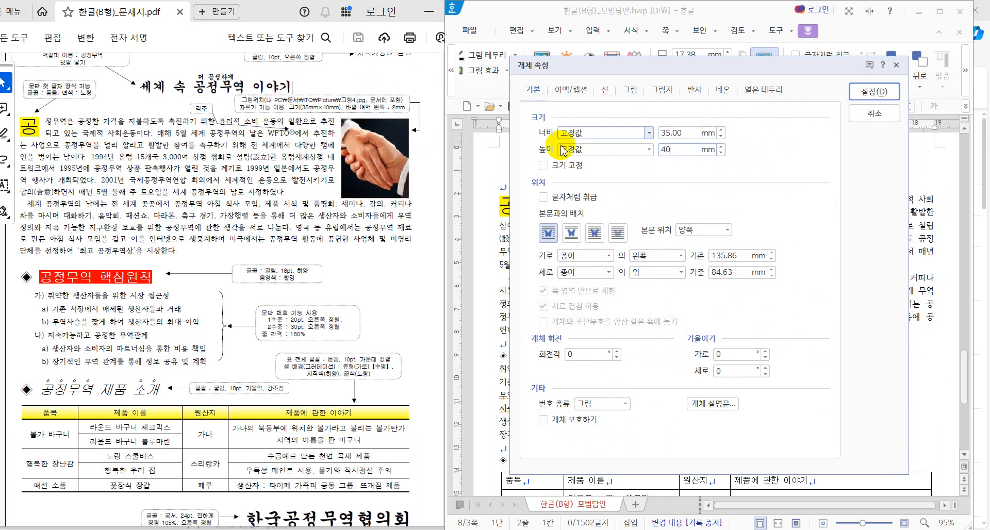
left_click(543, 166)
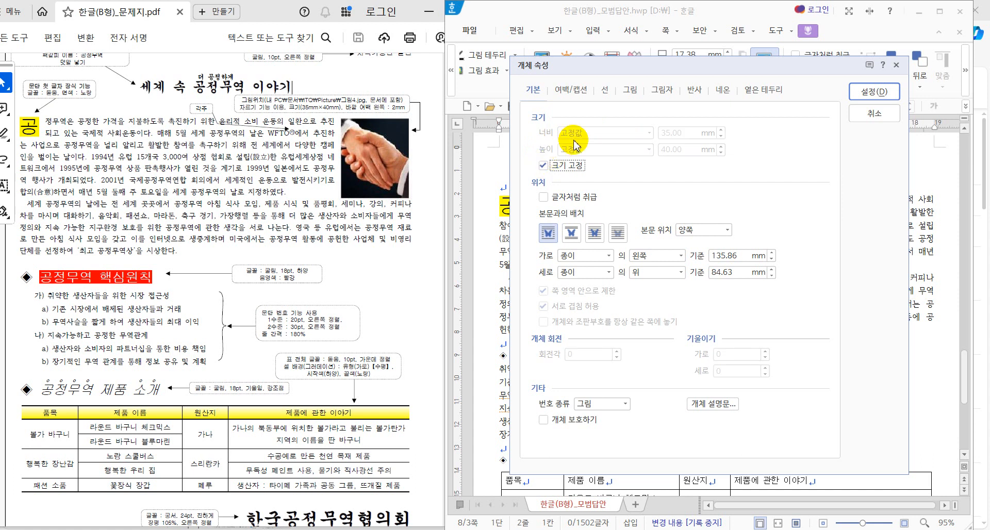
left_click(580, 94)
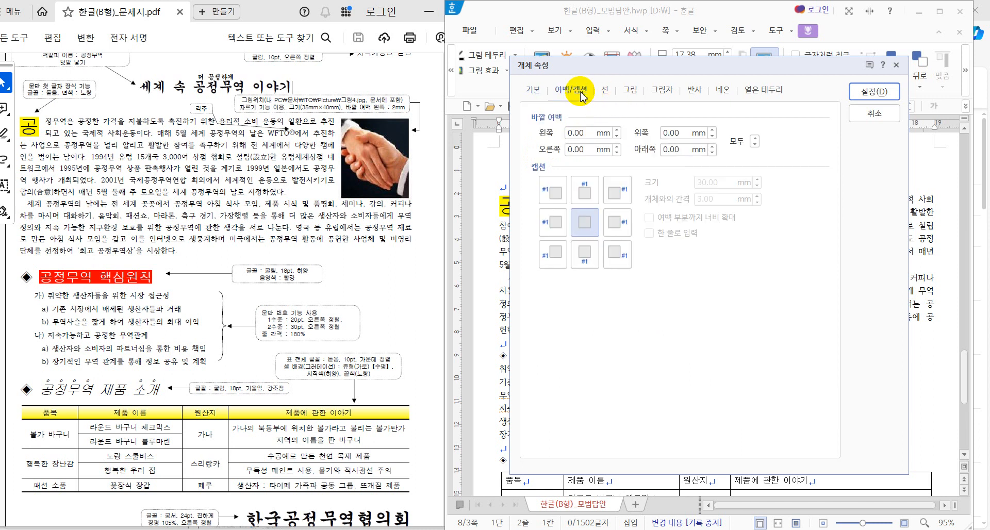
left_click(617, 130)
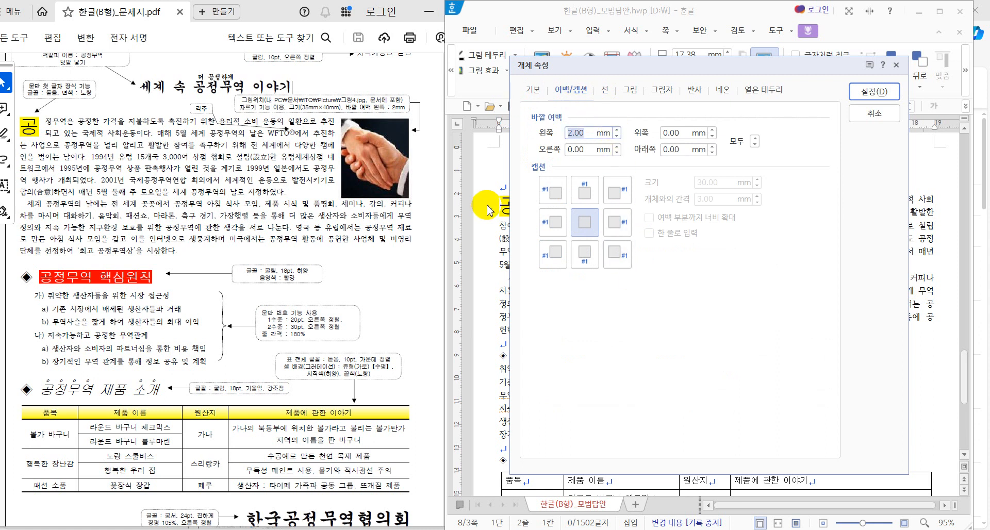
left_click(862, 93)
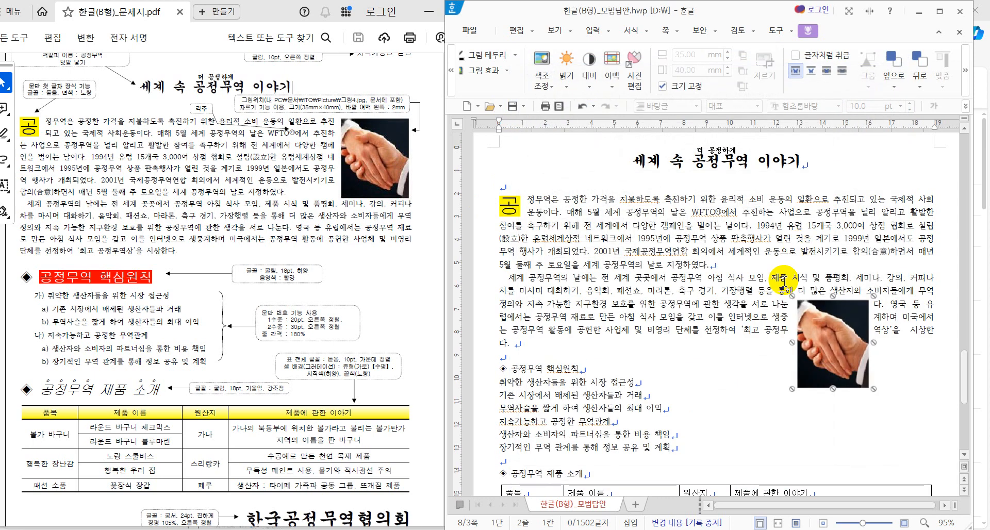
Step: Move the handshake picture to the top right of the first paragraph, nudging it slightly left
left_click_drag(858, 391, 902, 242)
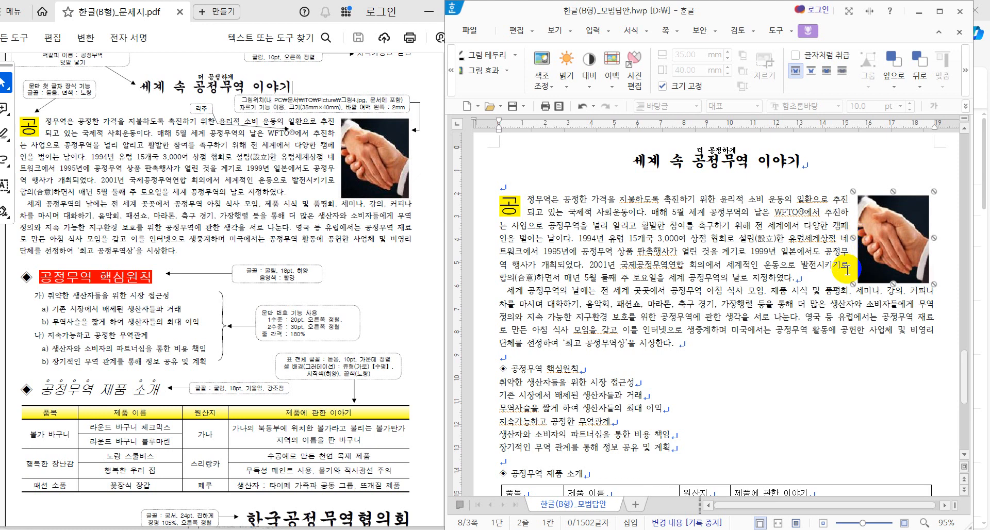
left_click(880, 264)
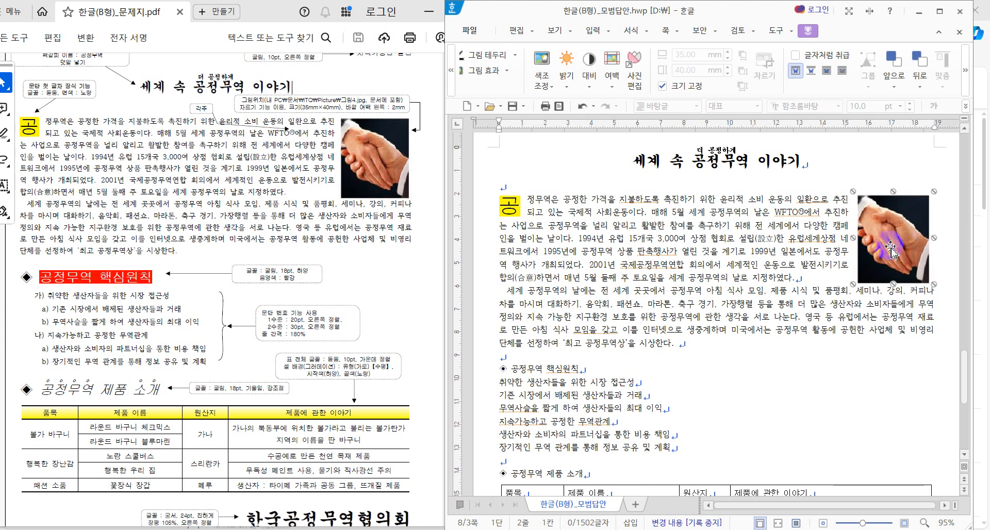
left_click_drag(893, 249, 894, 250)
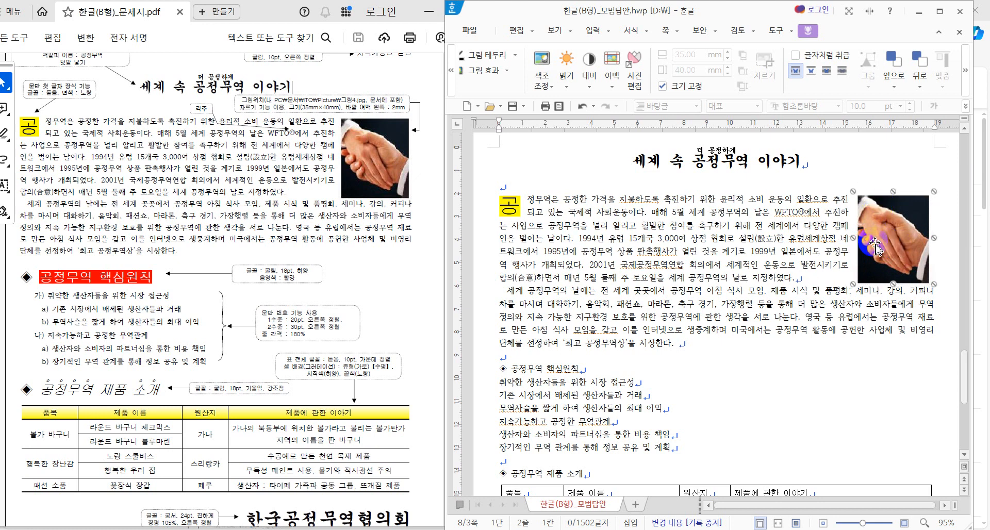
left_click(917, 222)
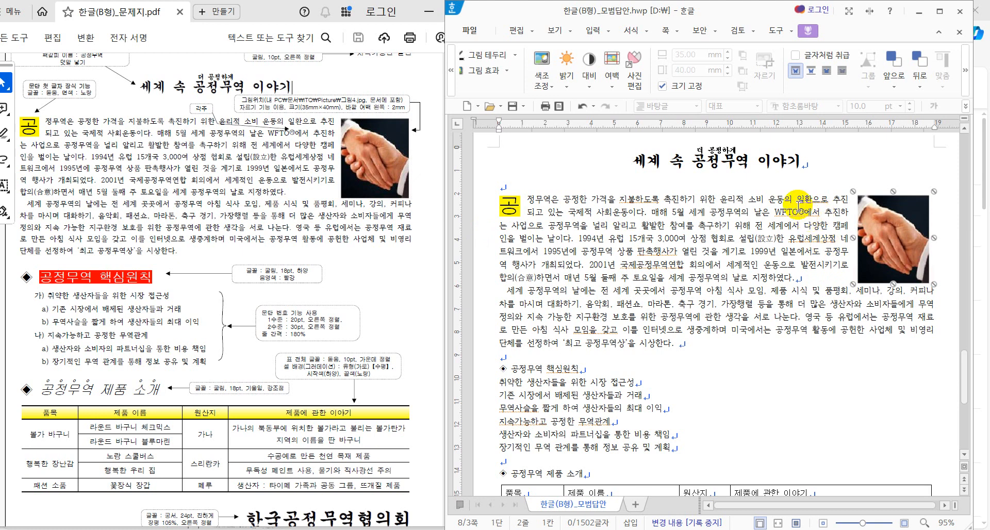
mouse_move(798, 208)
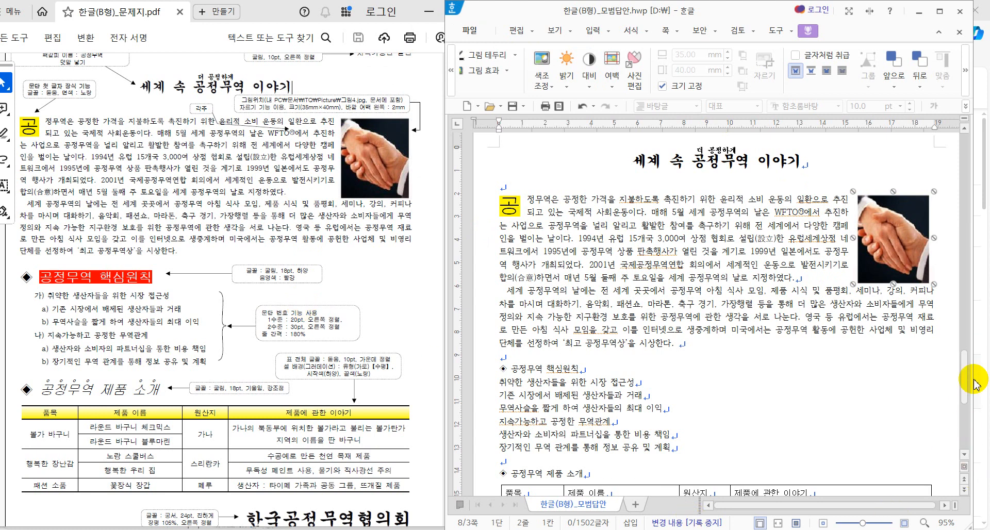
left_click_drag(962, 375, 969, 401)
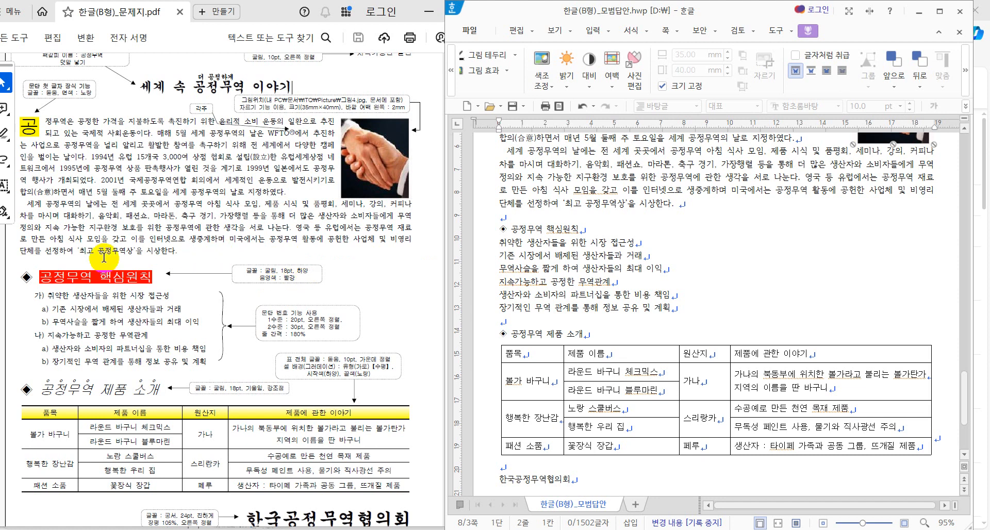
left_click_drag(39, 278, 145, 280)
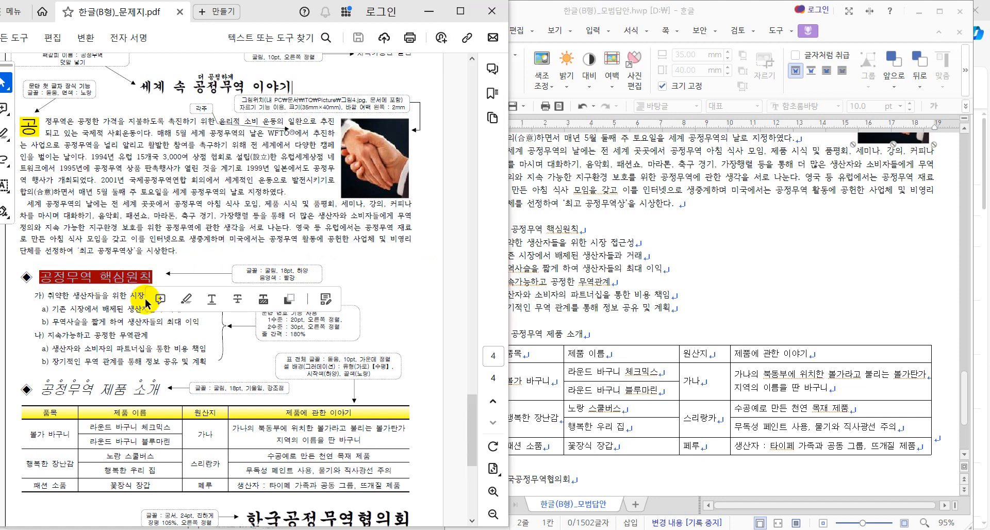
left_click(176, 273)
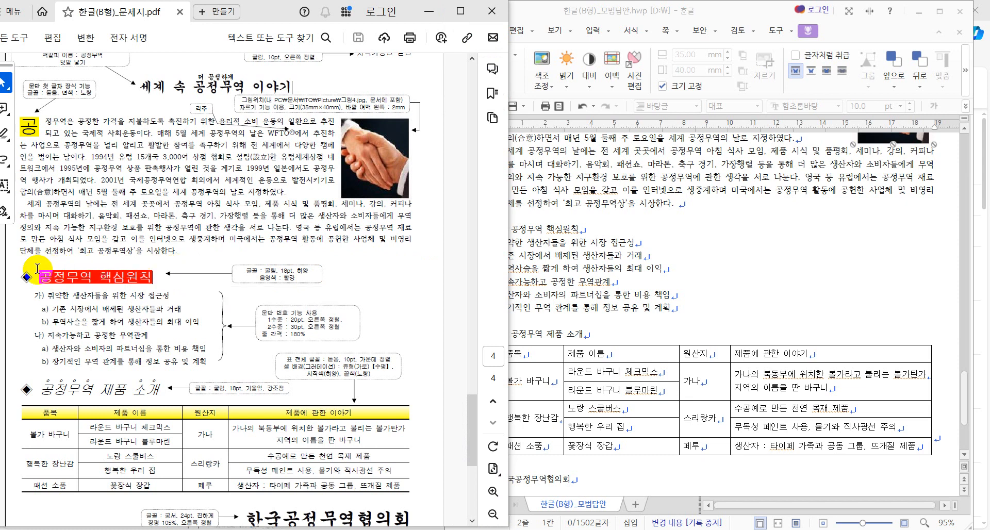
left_click_drag(26, 279, 37, 280)
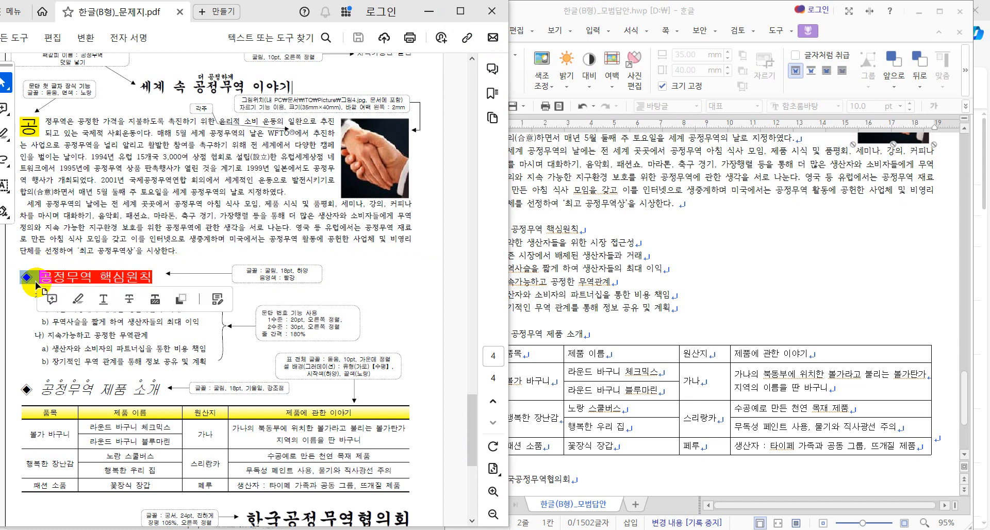
left_click(189, 279)
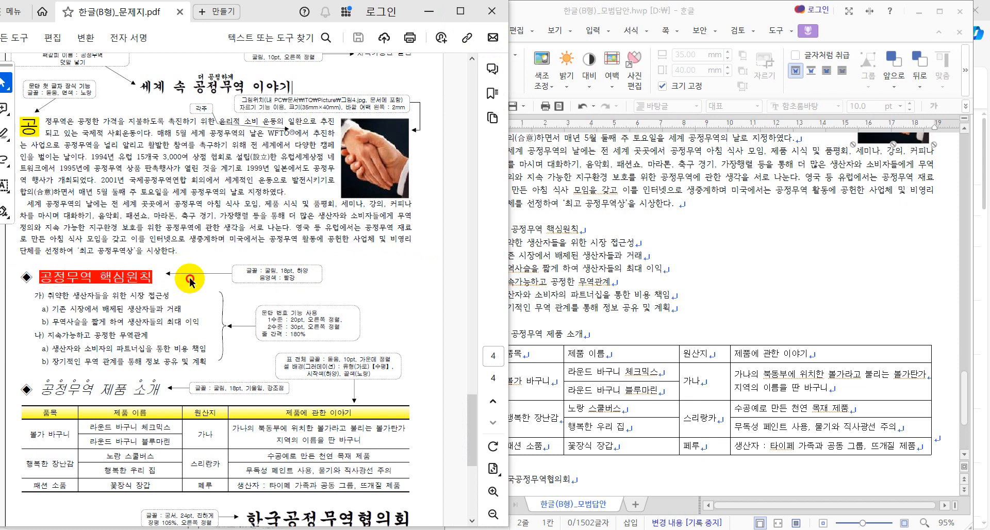
left_click(539, 266)
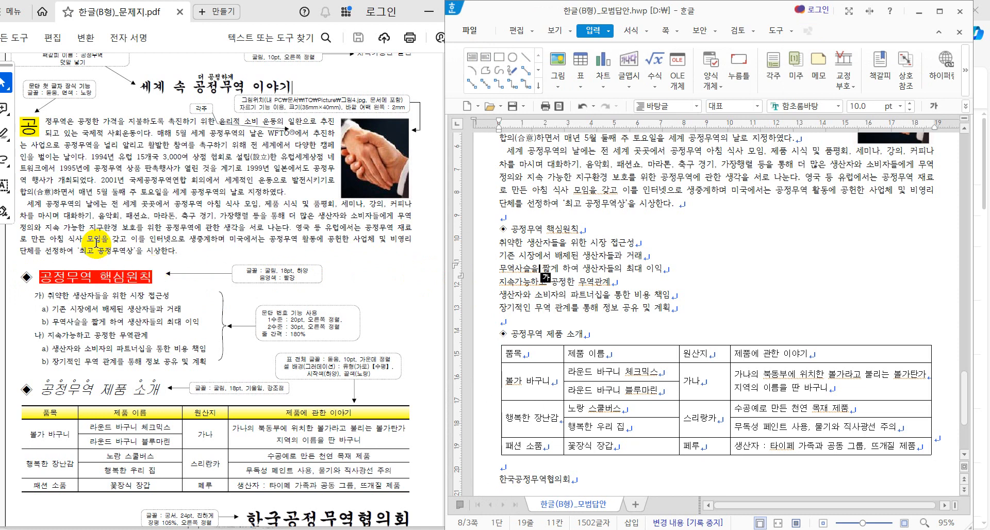
left_click_drag(18, 277, 155, 283)
left_click(161, 279)
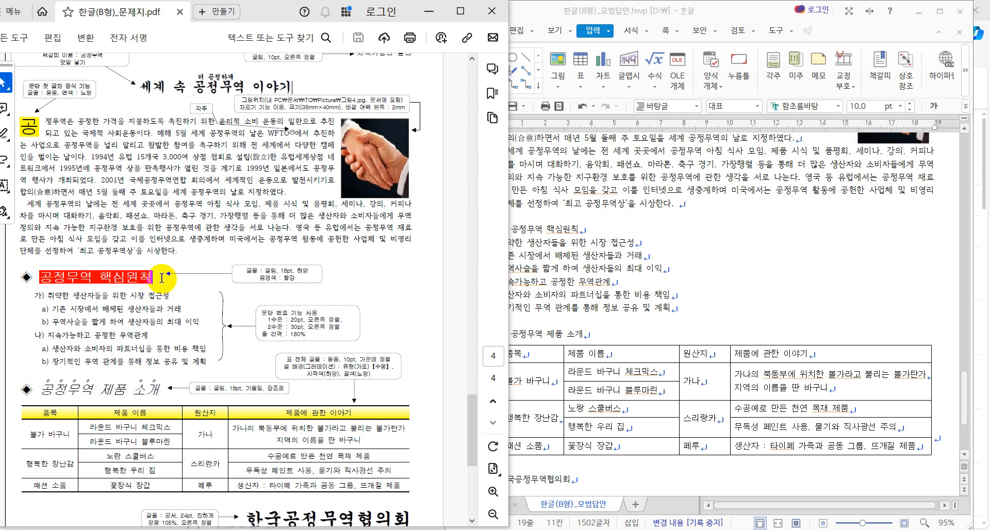
left_click_drag(19, 277, 135, 279)
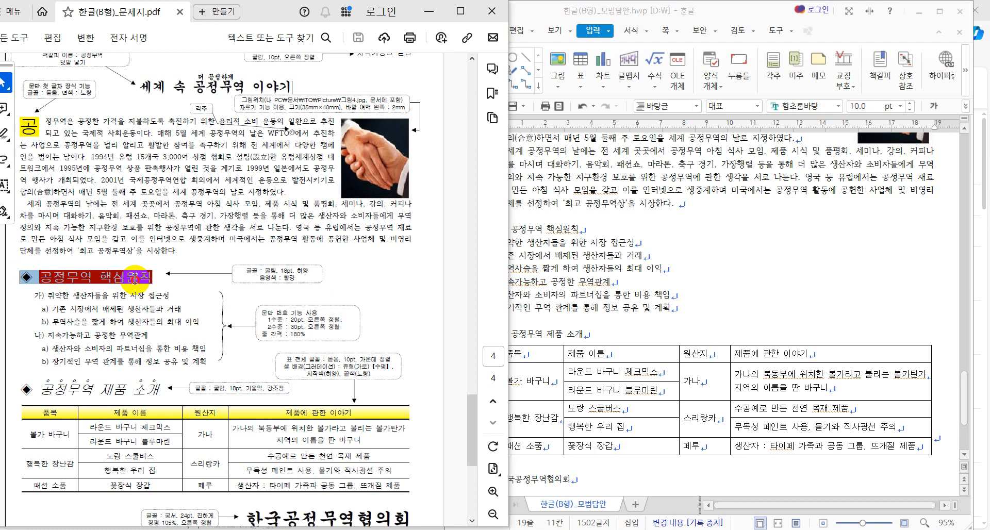
left_click_drag(135, 278, 137, 277)
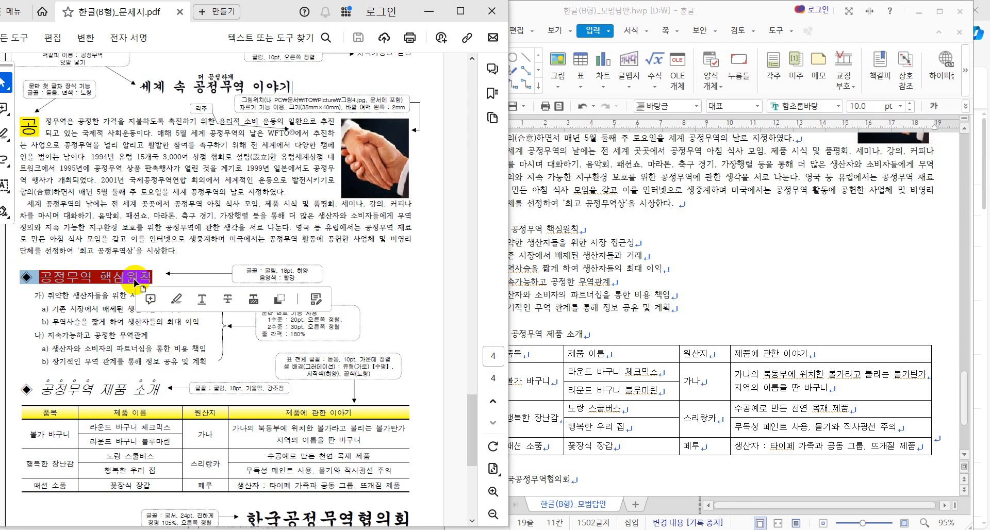
left_click(192, 278)
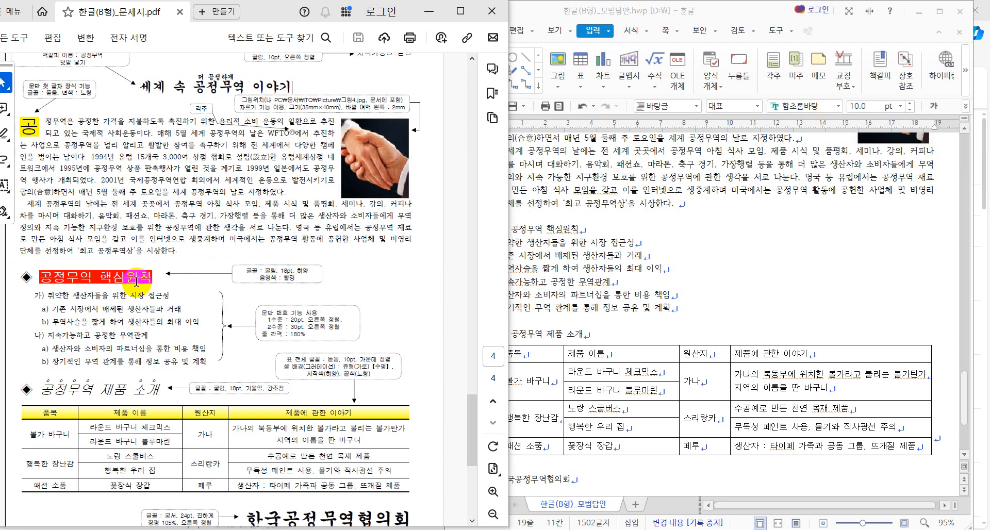
left_click_drag(40, 277, 146, 283)
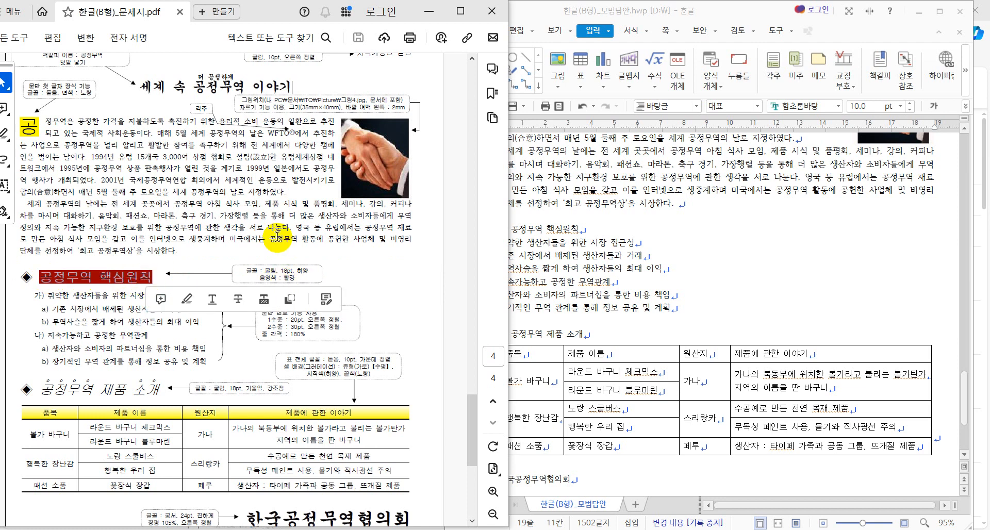
left_click(585, 241)
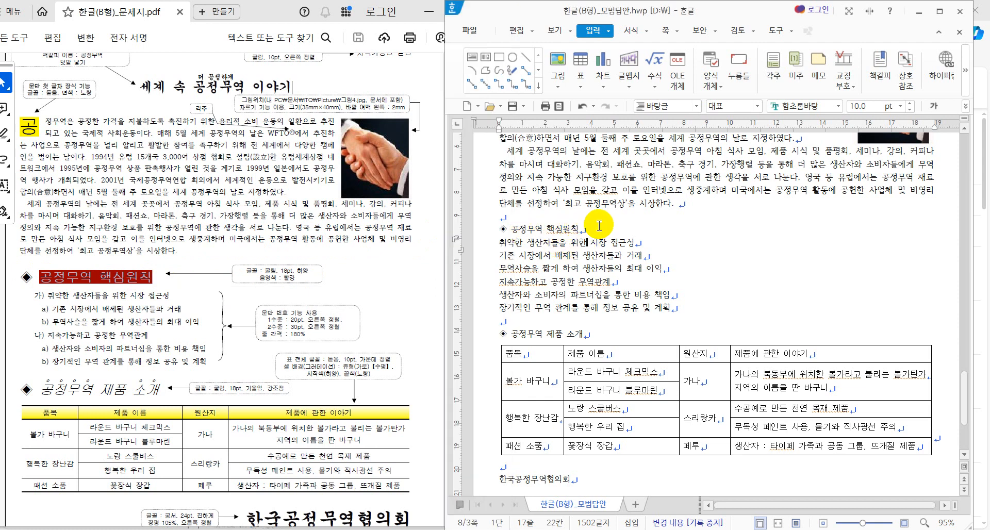
Step: Set the ◈ 공정무역 핵심원칙 heading line to the 굴림 font at 18 pt
left_click(493, 230)
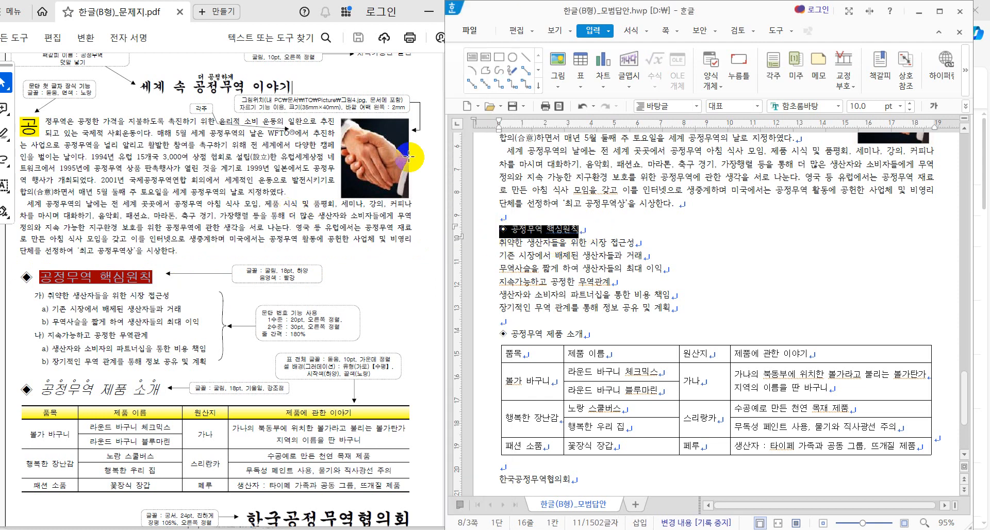
left_click(839, 107)
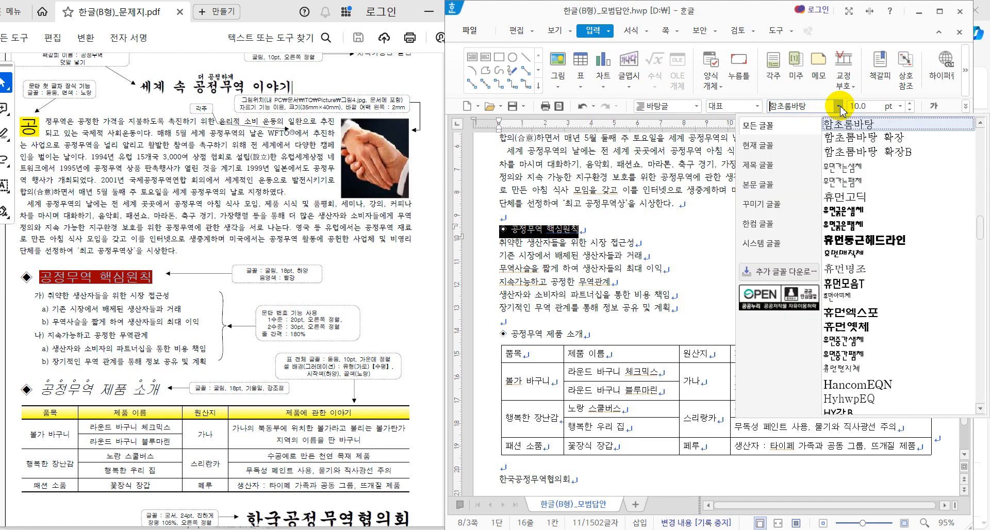
type("굴림탕")
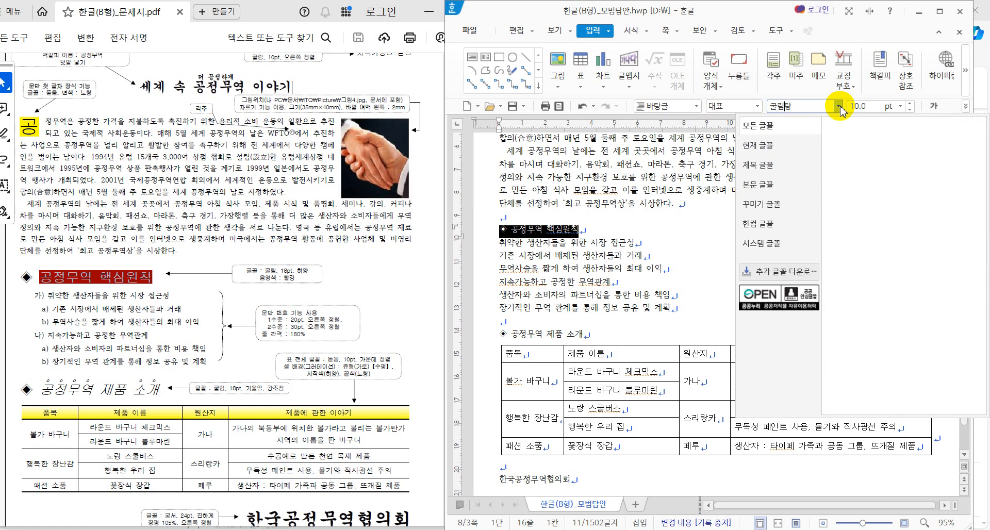
key("Return")
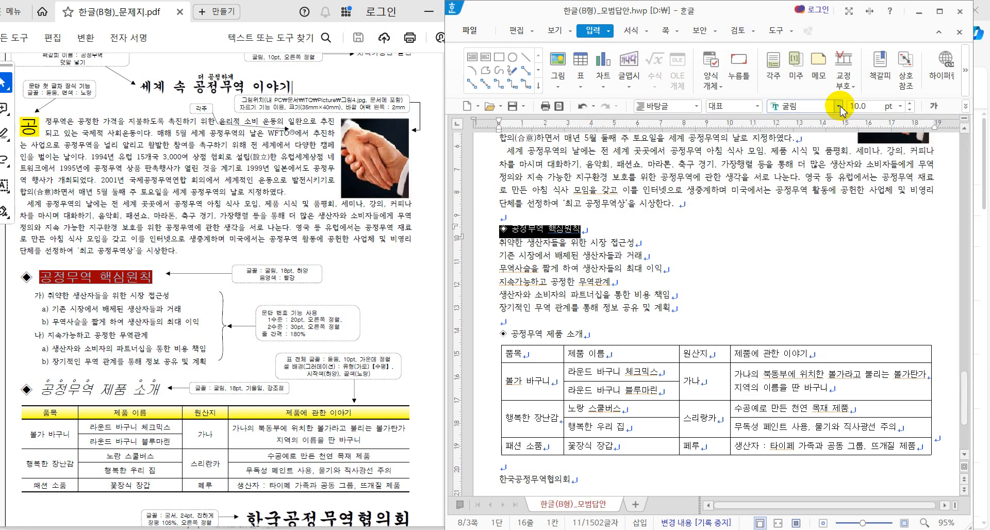
left_click(859, 108)
type("18")
key("Return")
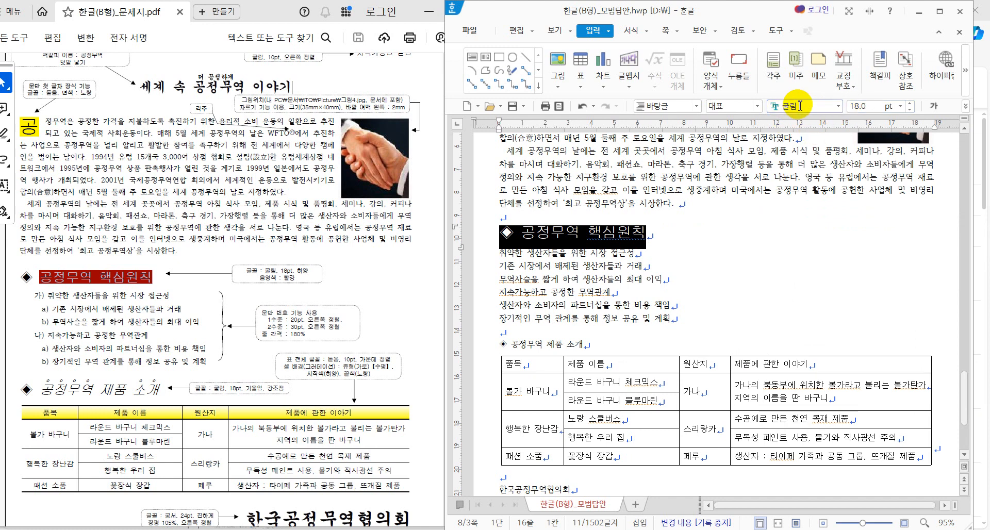
Step: Reselect just the heading text 공정무역 핵심원칙
left_click(581, 232)
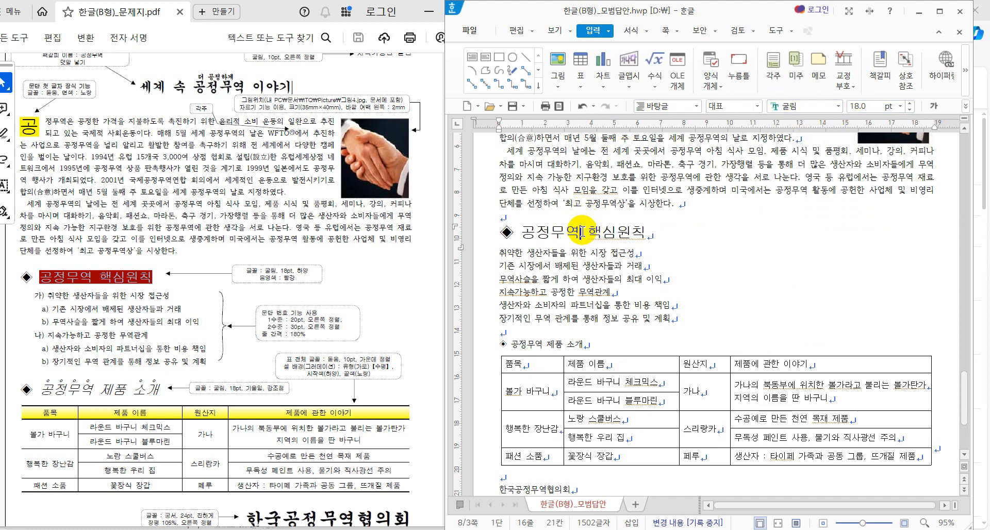
left_click_drag(516, 230, 710, 247)
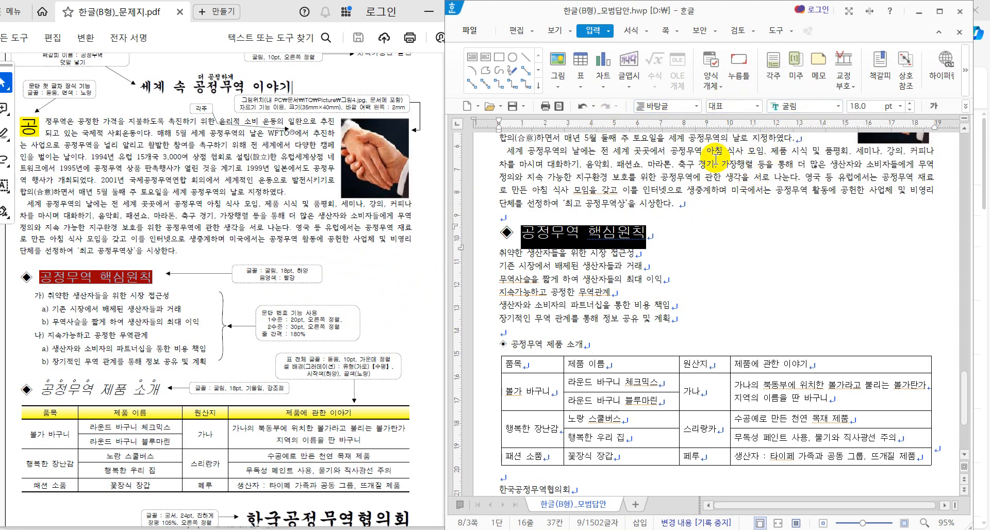
left_click(598, 235)
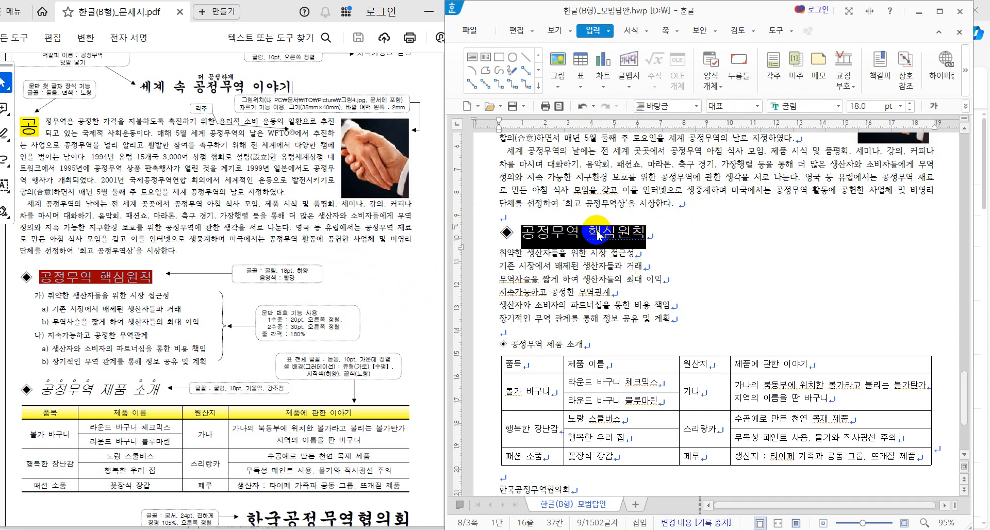
Step: In 글자 모양, give the 공정무역 핵심원칙 heading white text and red 음영 shading
right_click(597, 235)
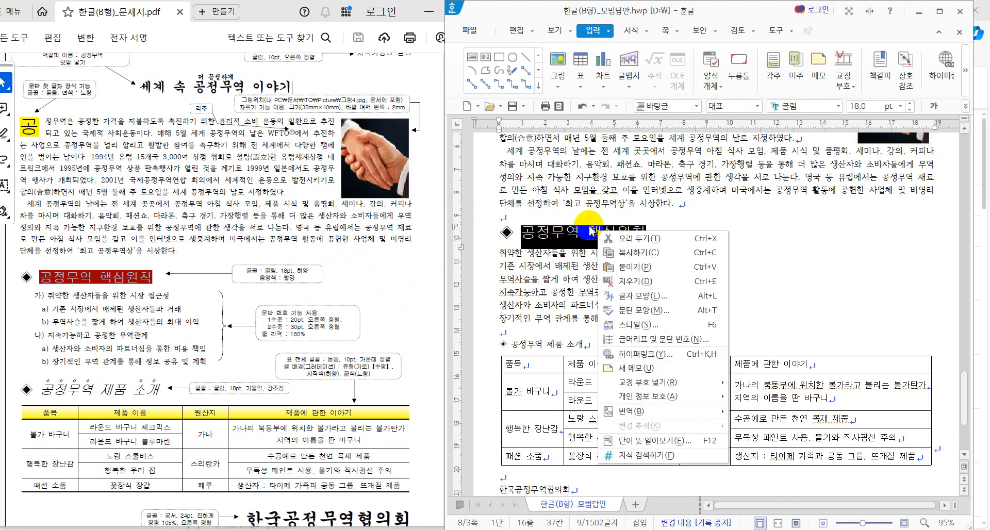
left_click(647, 297)
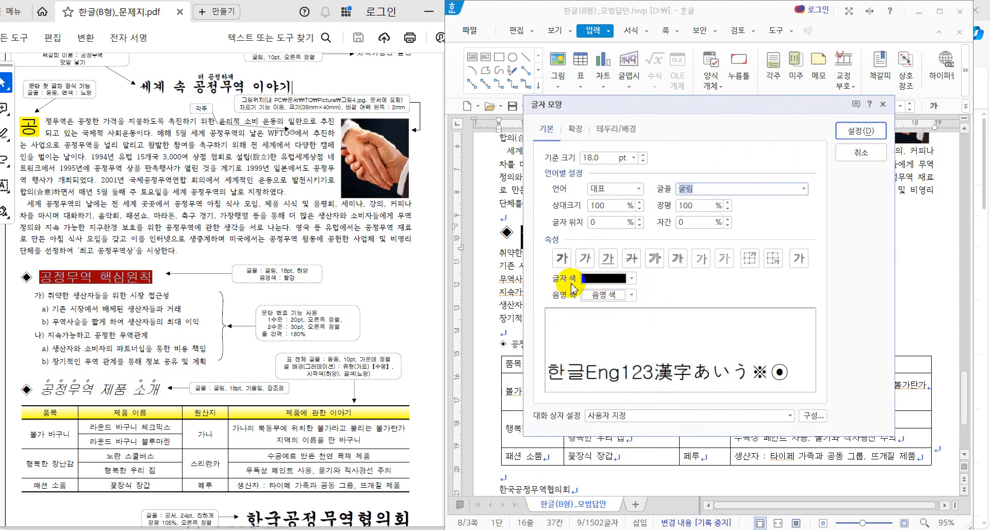
left_click(633, 280)
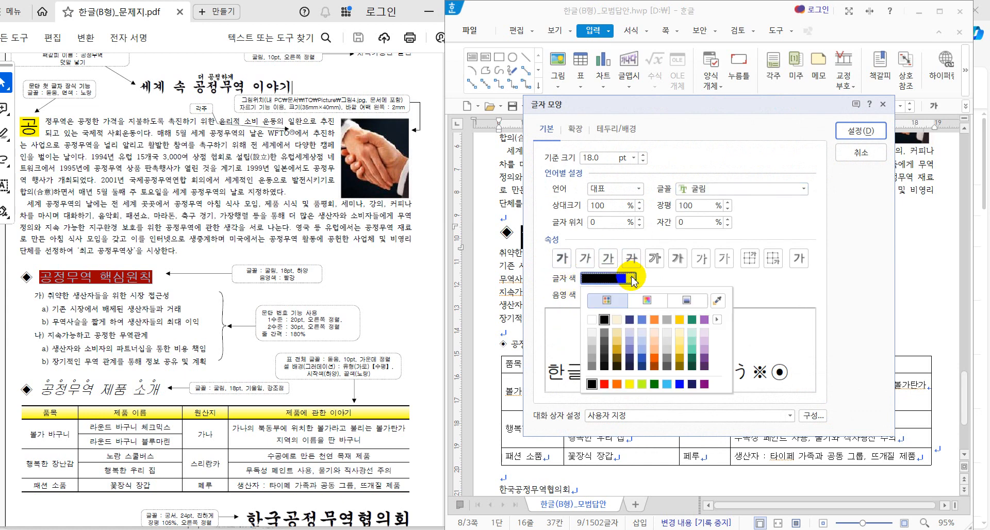
left_click(591, 325)
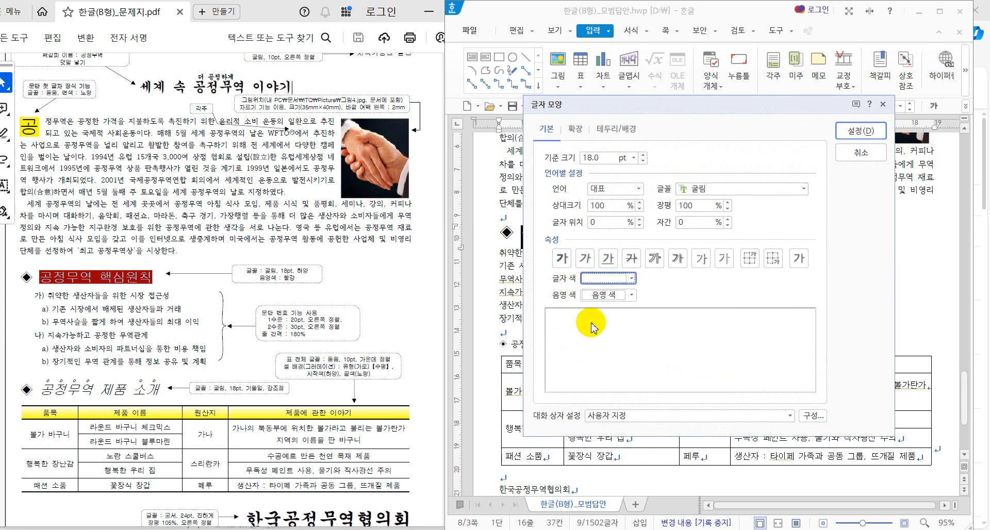
left_click(631, 295)
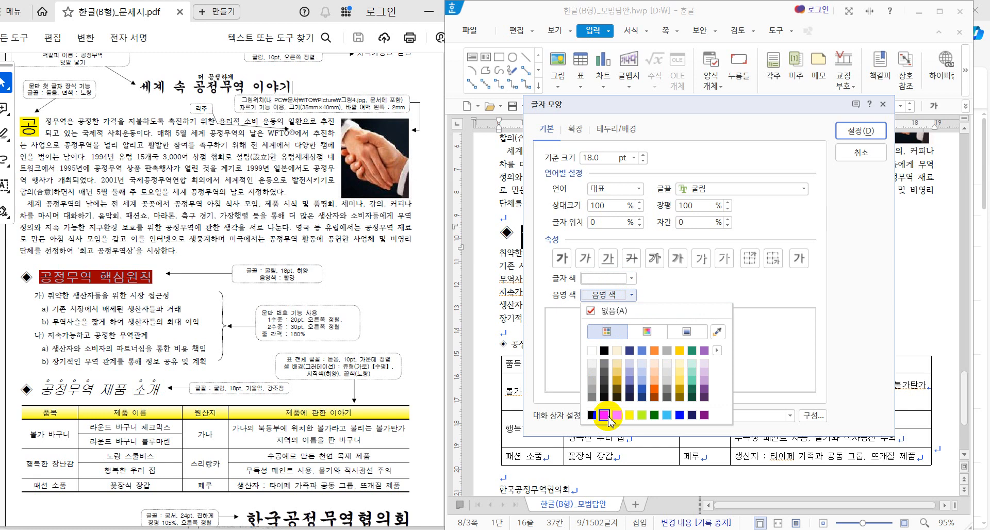
left_click(608, 418)
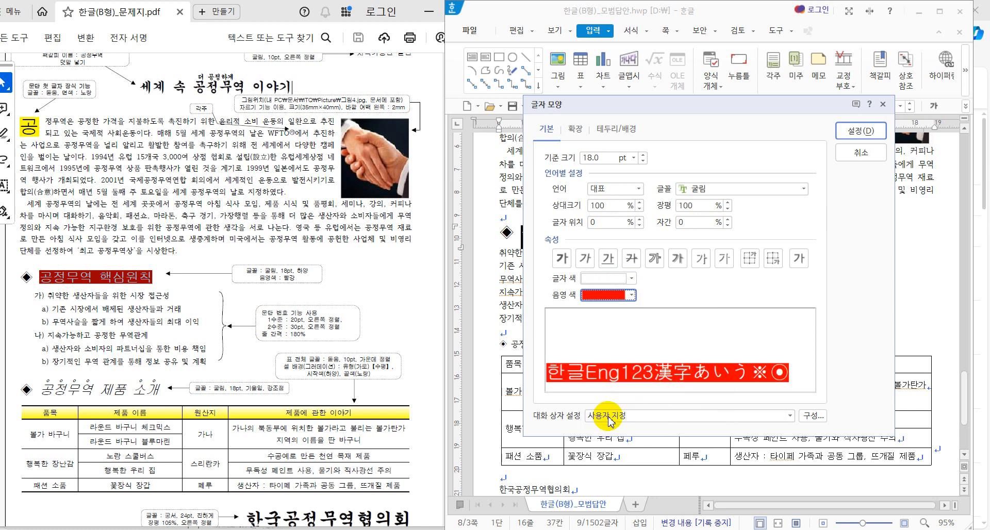
left_click(860, 131)
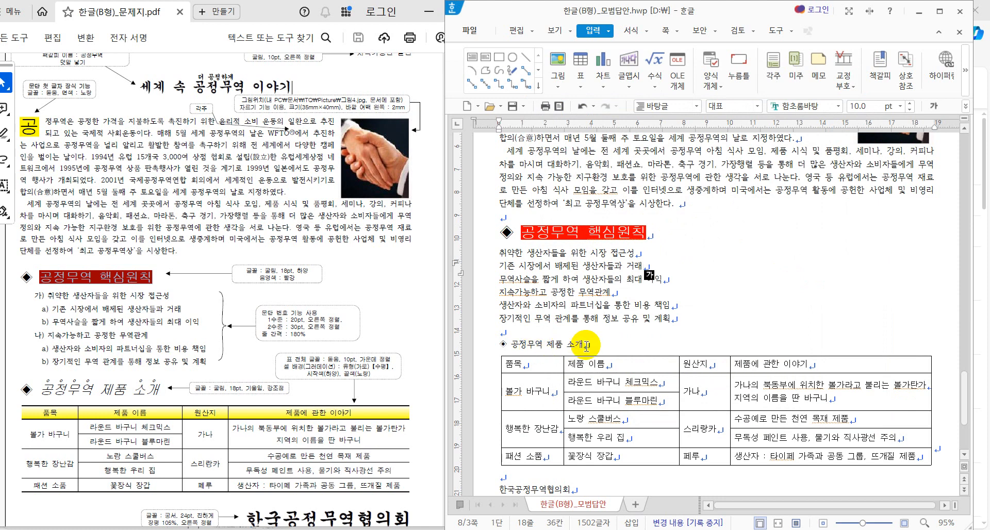
Step: Select the 공정무역 제품 소개 line, then bring the PDF question paper forward
left_click_drag(595, 346, 498, 347)
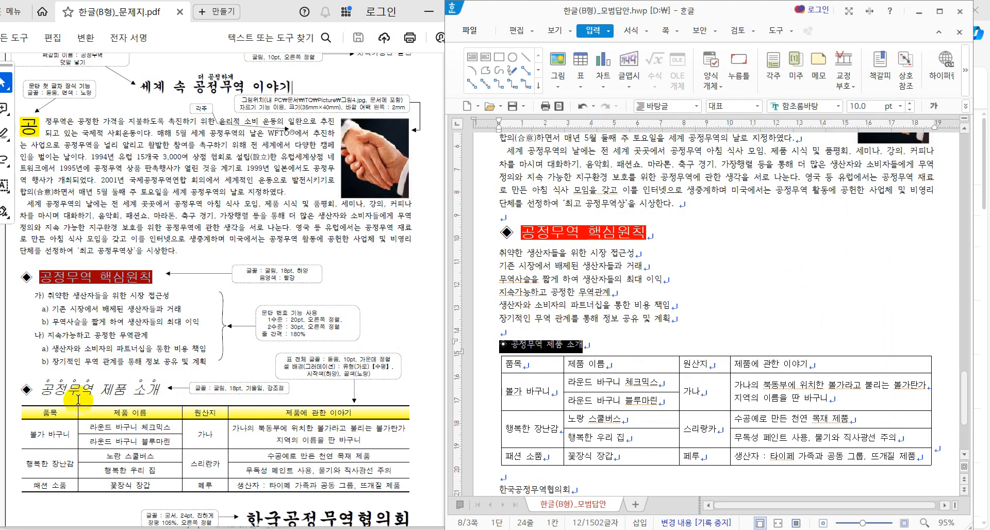
left_click(25, 389)
left_click_drag(26, 391, 21, 391)
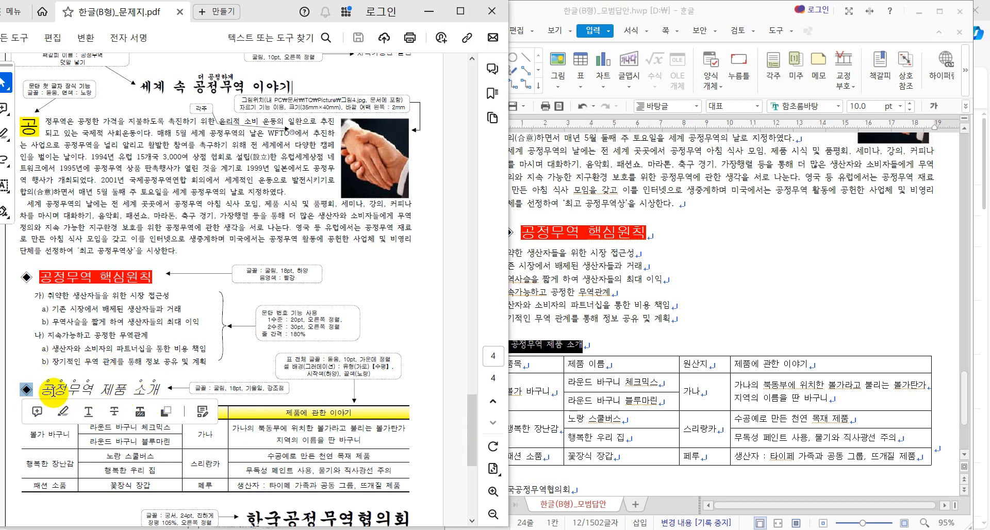
Step: Inspect the words 공정무역 and 소개 in the PDF heading, then return to Hangul
left_click(46, 391)
left_click_drag(44, 391, 149, 396)
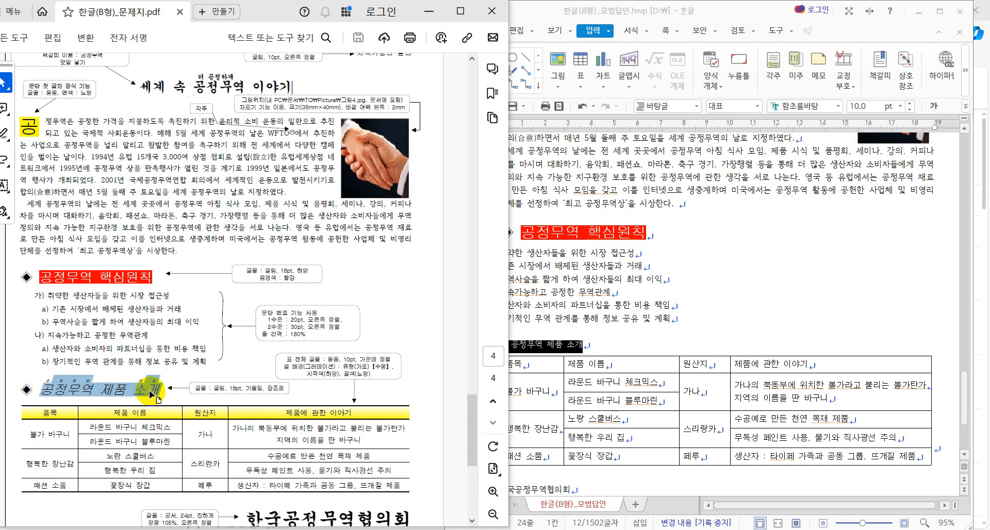
left_click(149, 395)
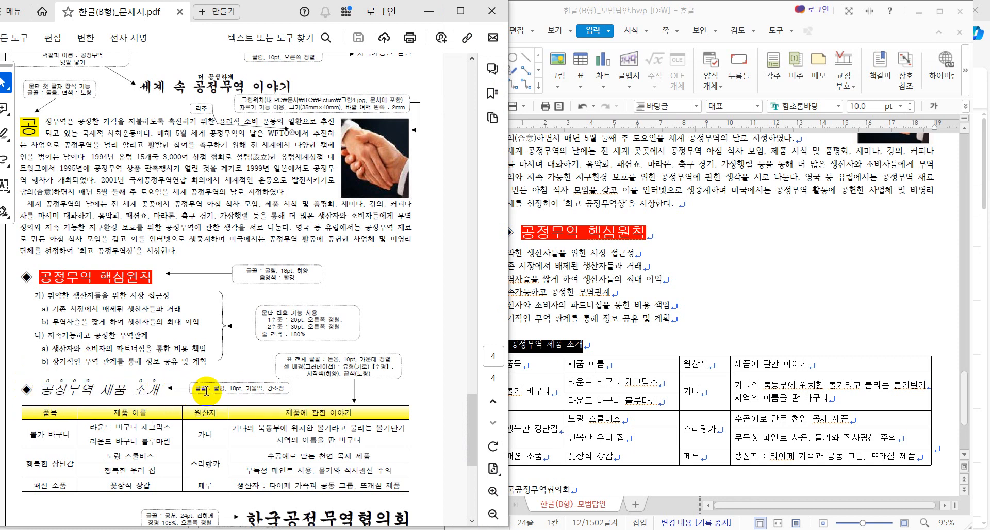
left_click_drag(99, 384, 45, 382)
left_click_drag(164, 390, 133, 387)
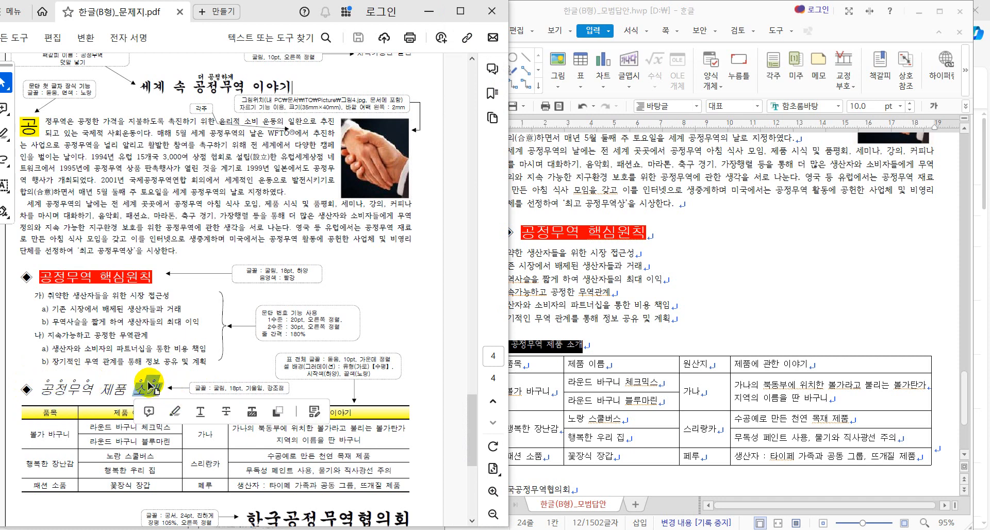
left_click(155, 390)
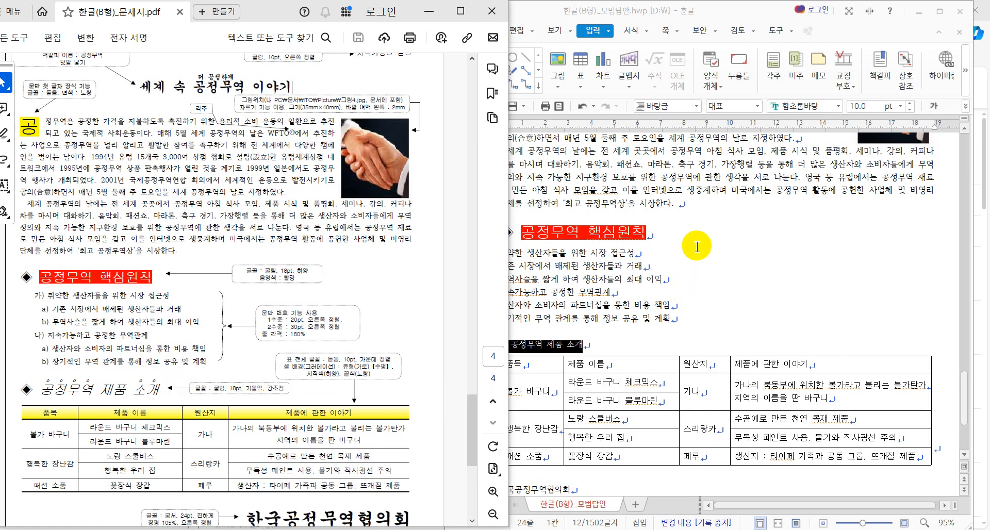
left_click(693, 6)
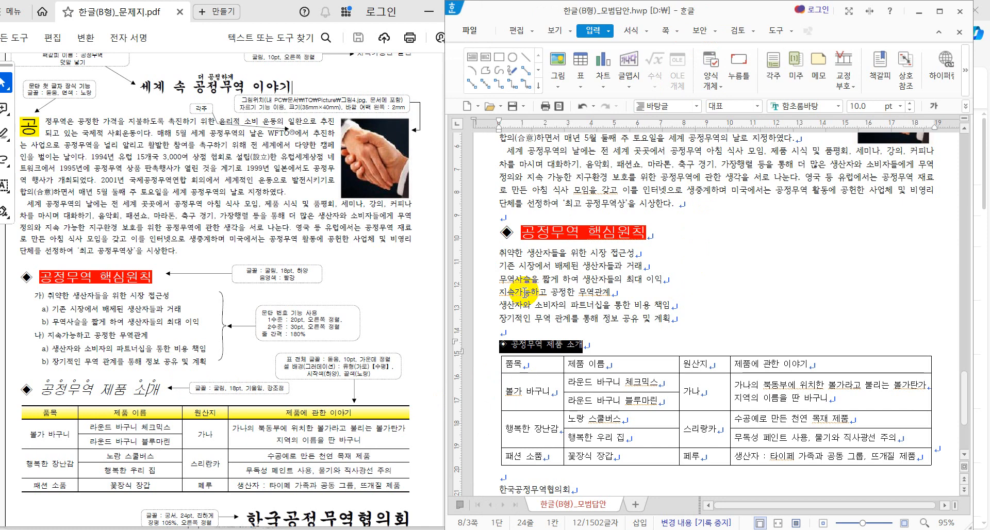
Step: Set the 공정무역 제품 소개 heading to 굴림 at 18 pt
left_click(834, 107)
left_click(834, 106)
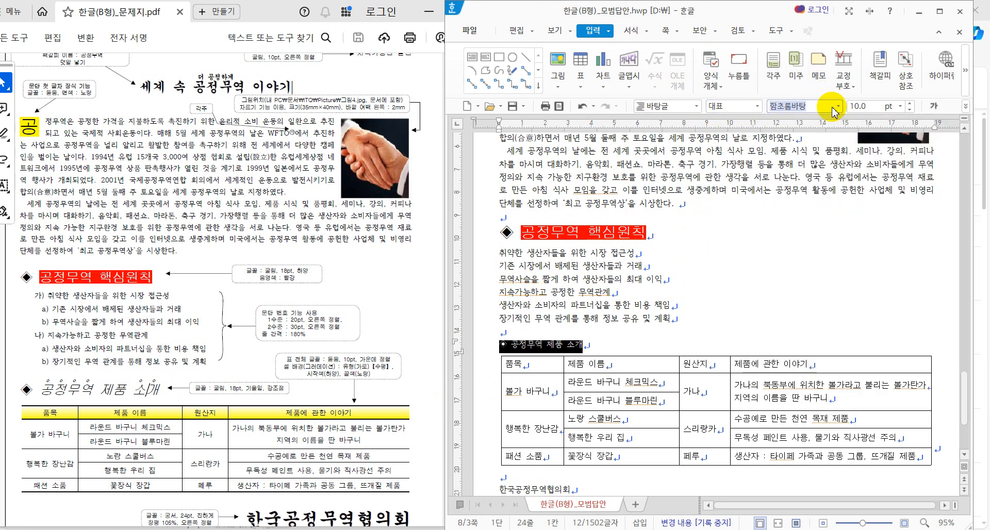
type("굴림")
key("Return")
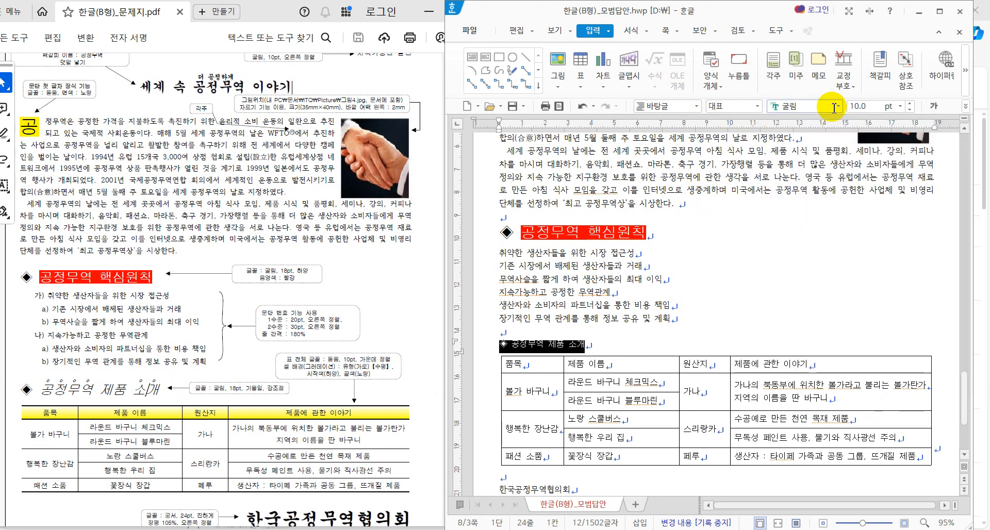
left_click(868, 106)
type("18")
key("Return")
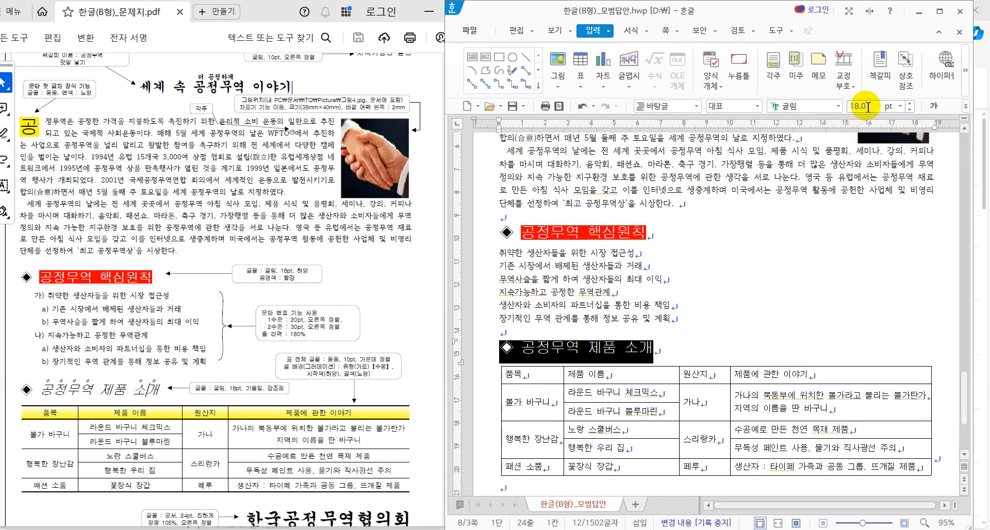
Step: Make the 공정무역 제품 소개 heading italic (기울임)
left_click(754, 306)
left_click_drag(520, 347, 663, 355)
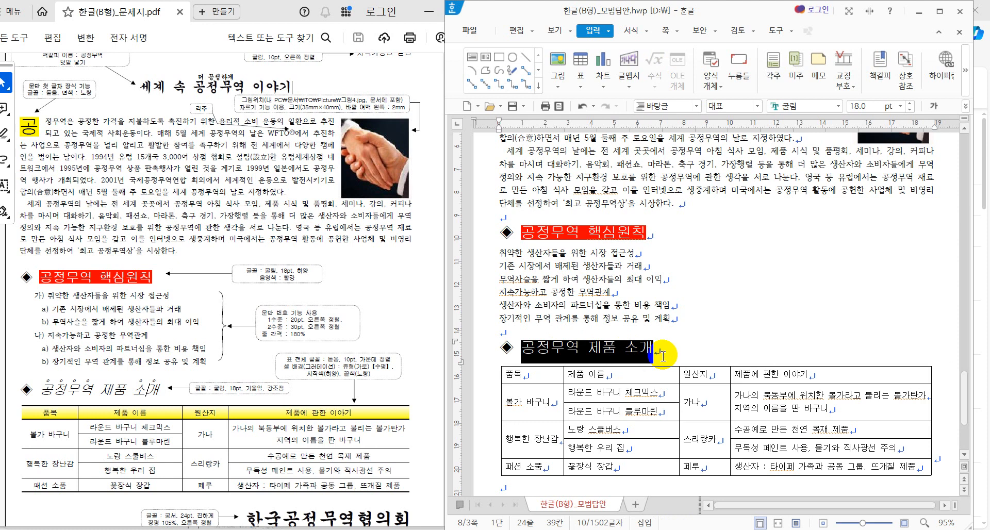
left_click(965, 106)
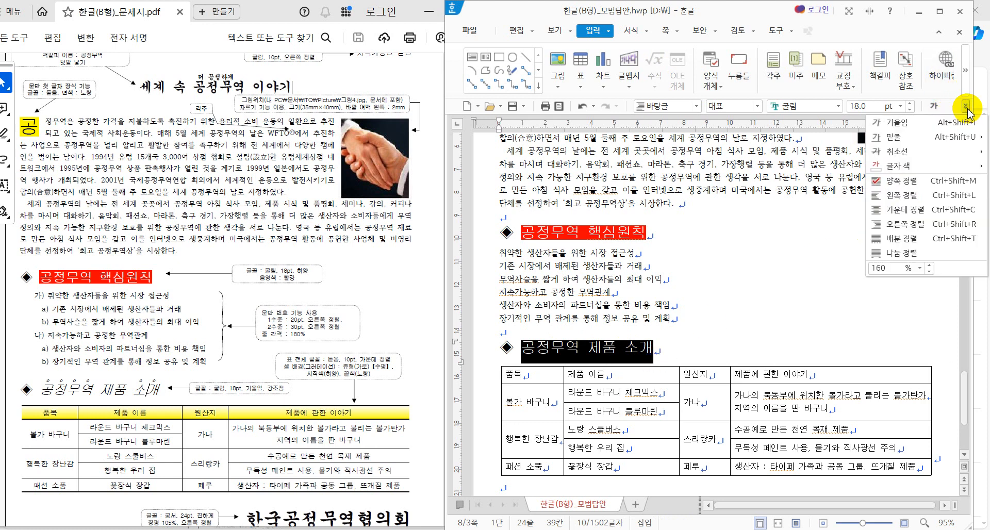
left_click(925, 132)
left_click(787, 324)
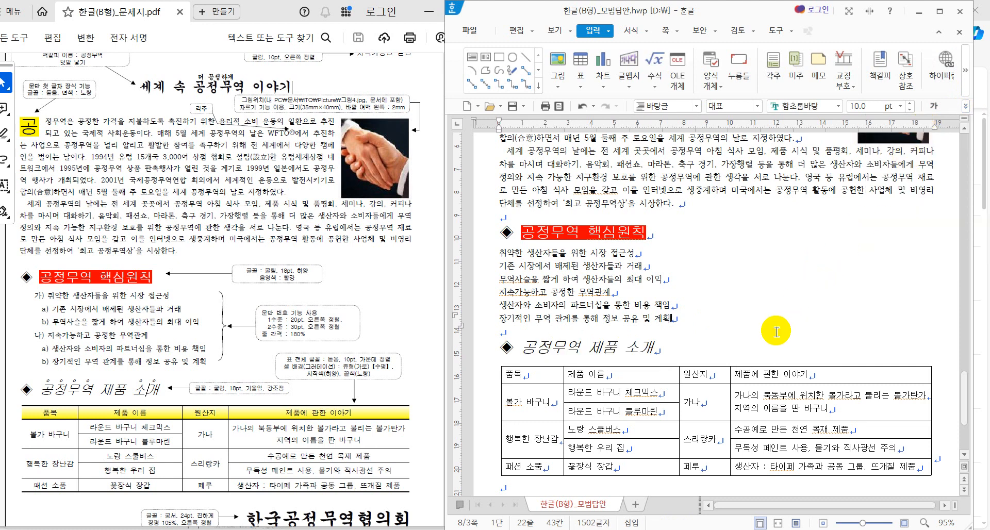
Step: Add dot emphasis marks (강조점) to the word 공정무역 in the heading
left_click_drag(518, 353, 580, 351)
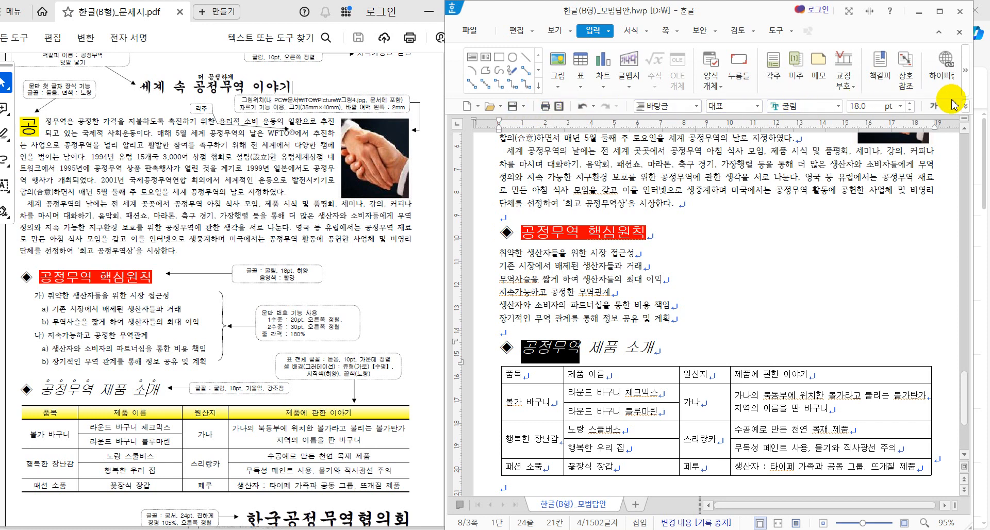
right_click(552, 344)
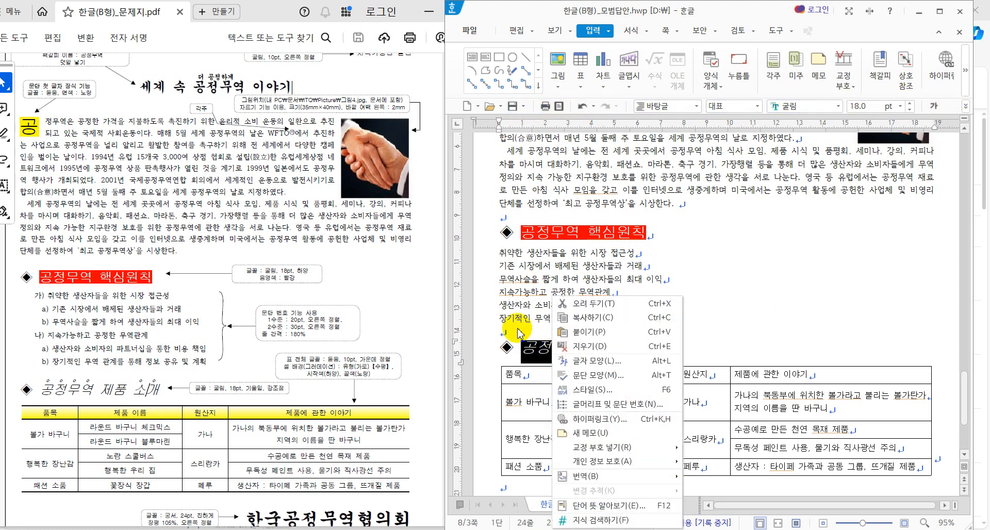
left_click(586, 361)
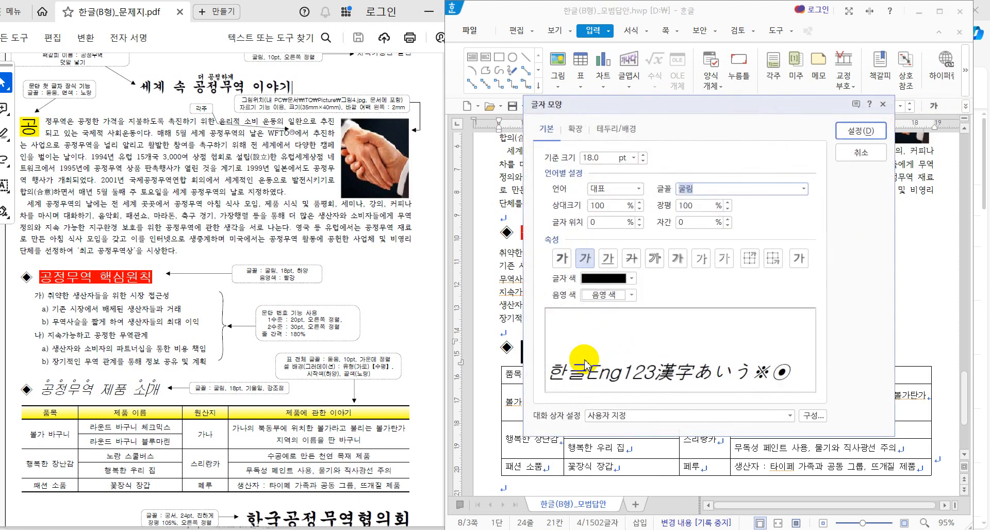
left_click(576, 130)
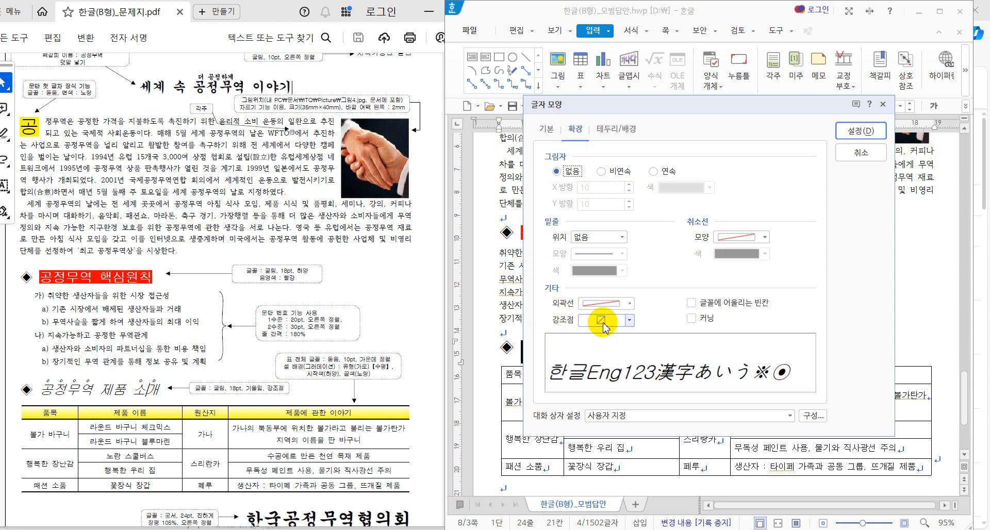
left_click(629, 320)
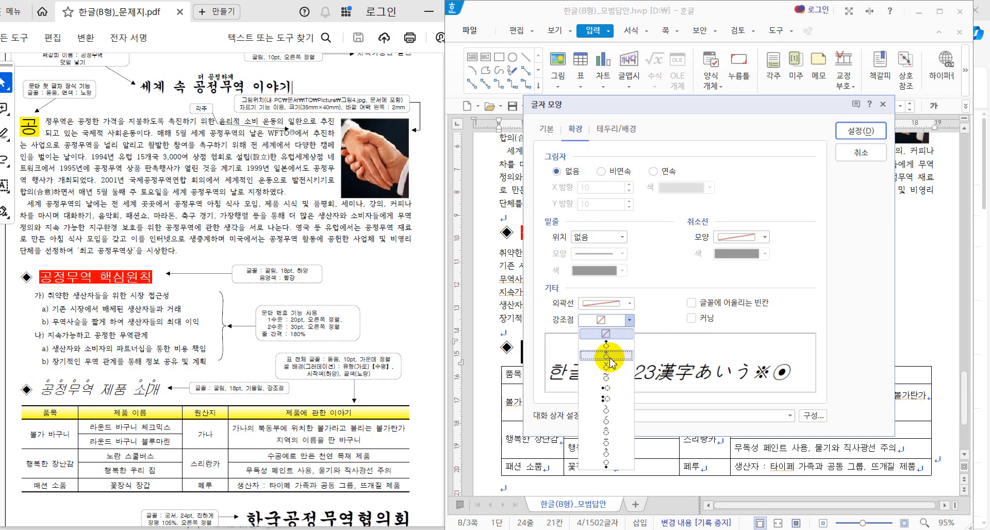
left_click(610, 362)
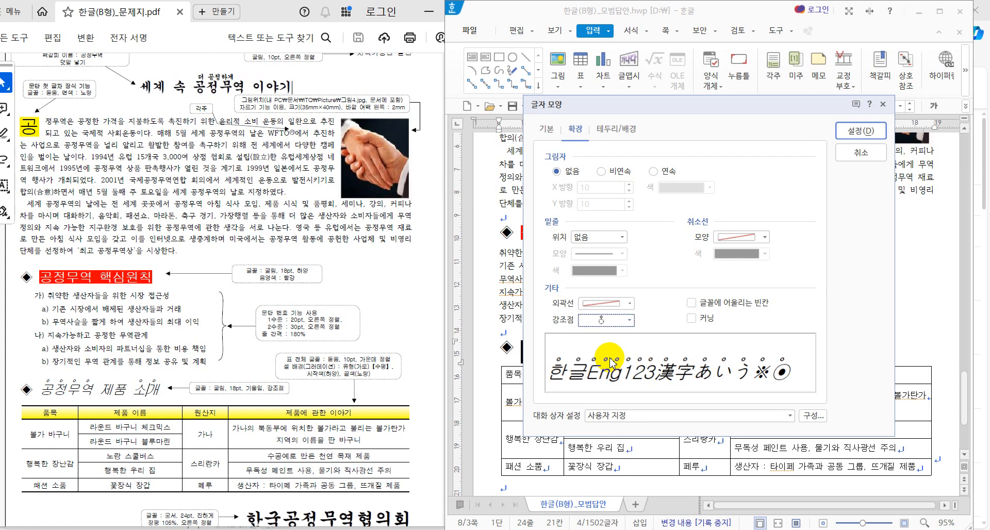
left_click(861, 131)
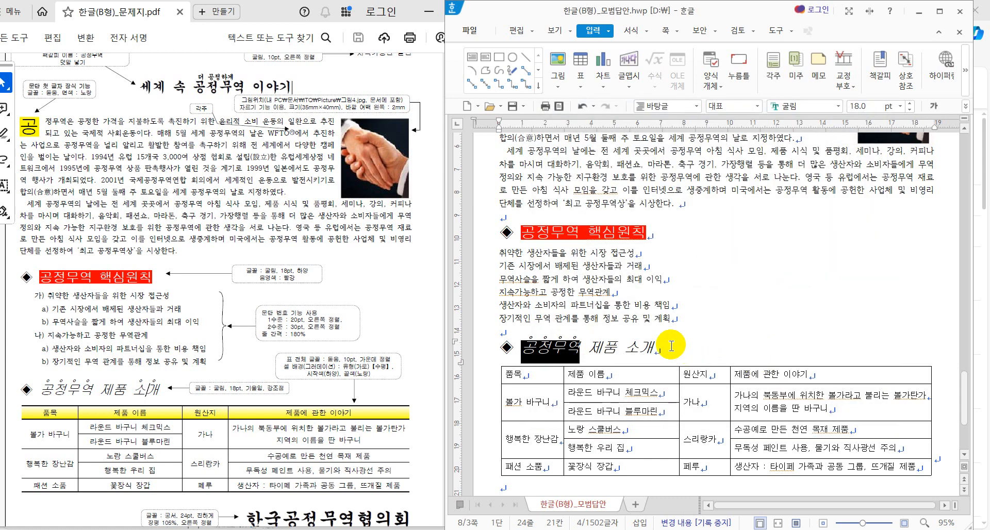
Step: Add dot emphasis marks (강조점) to the word 소개
left_click_drag(625, 350, 650, 349)
key("F9")
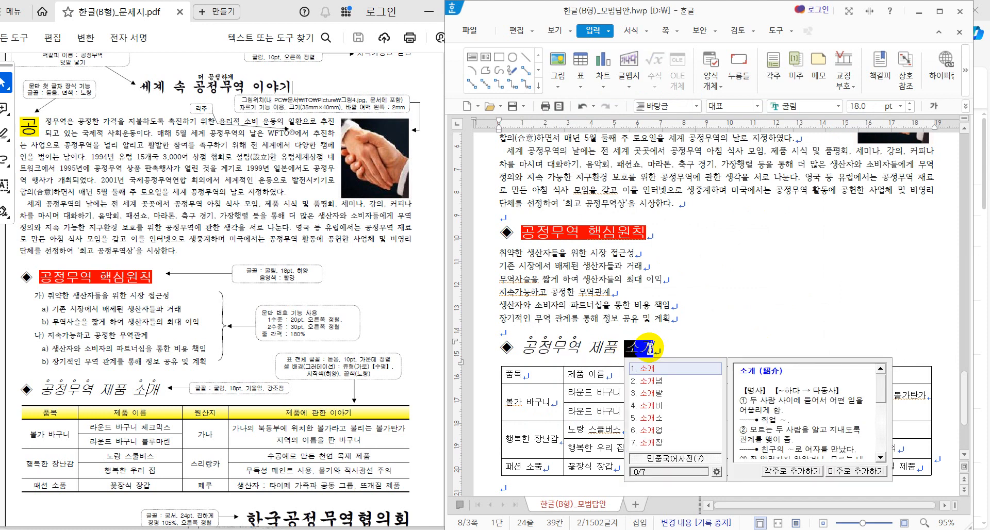
right_click(649, 348)
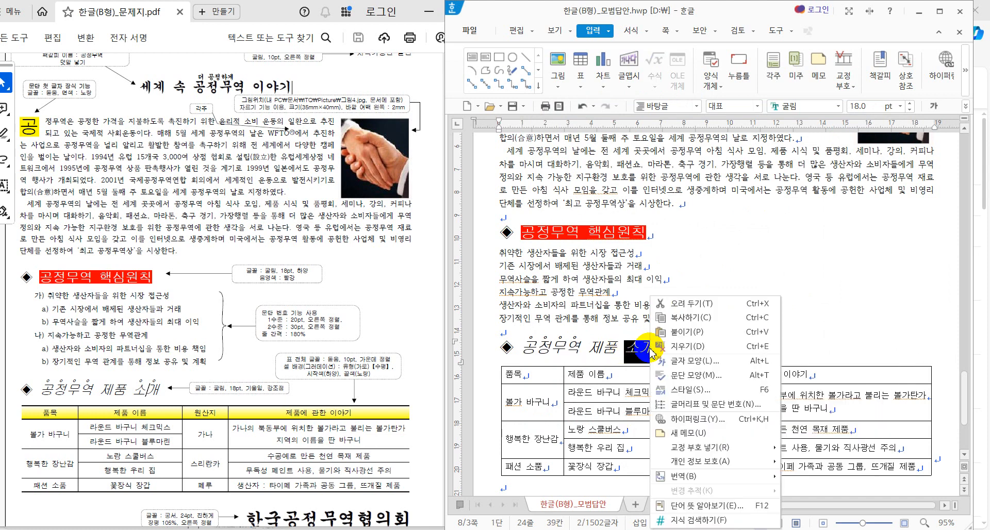
left_click(703, 367)
left_click(575, 128)
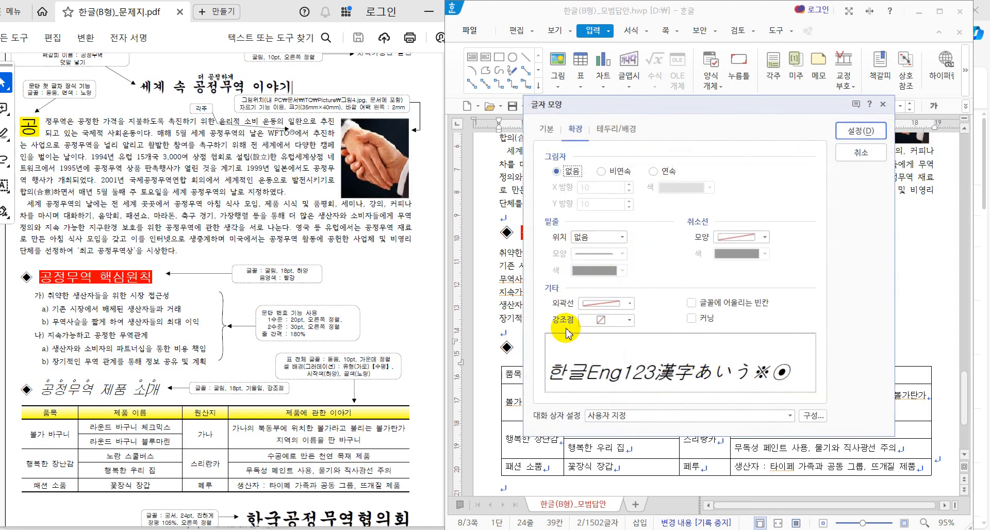
left_click(629, 320)
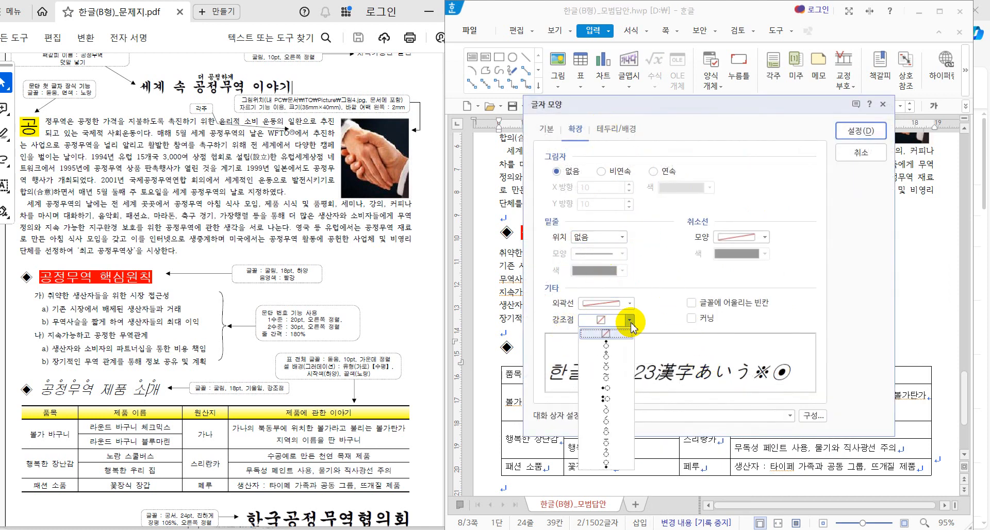
left_click(609, 358)
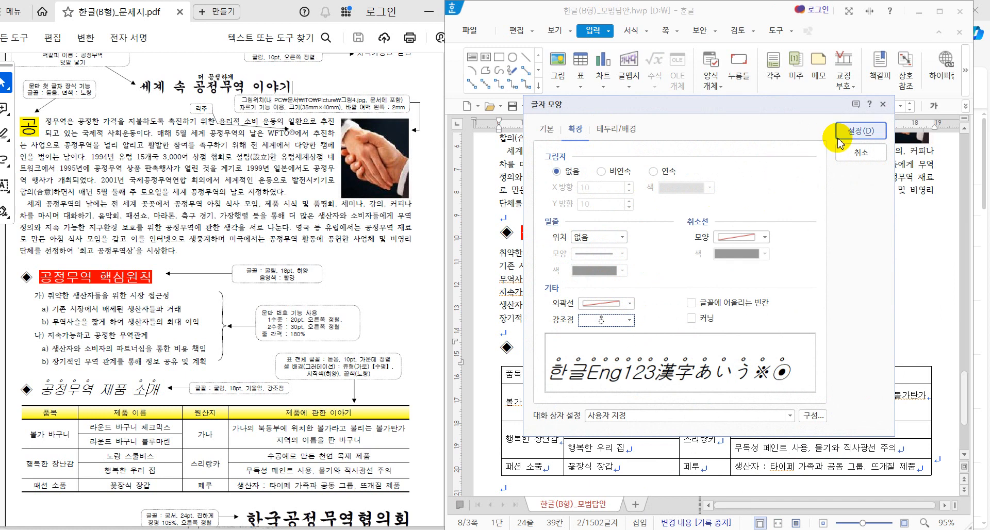
left_click(860, 130)
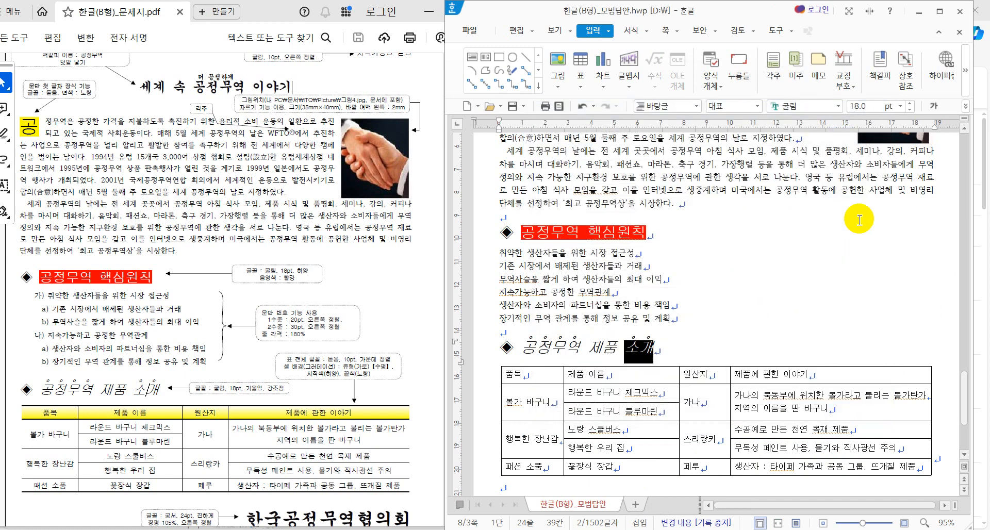
Step: Split the 불가 바구니 and 행복한 장난감 cells into two equal-height rows each
left_click(848, 247)
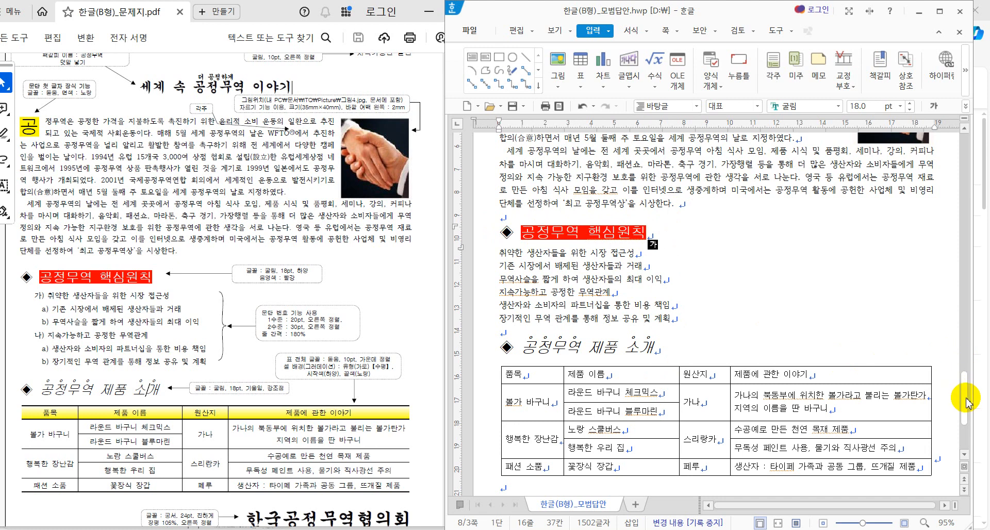
left_click_drag(964, 400, 964, 431)
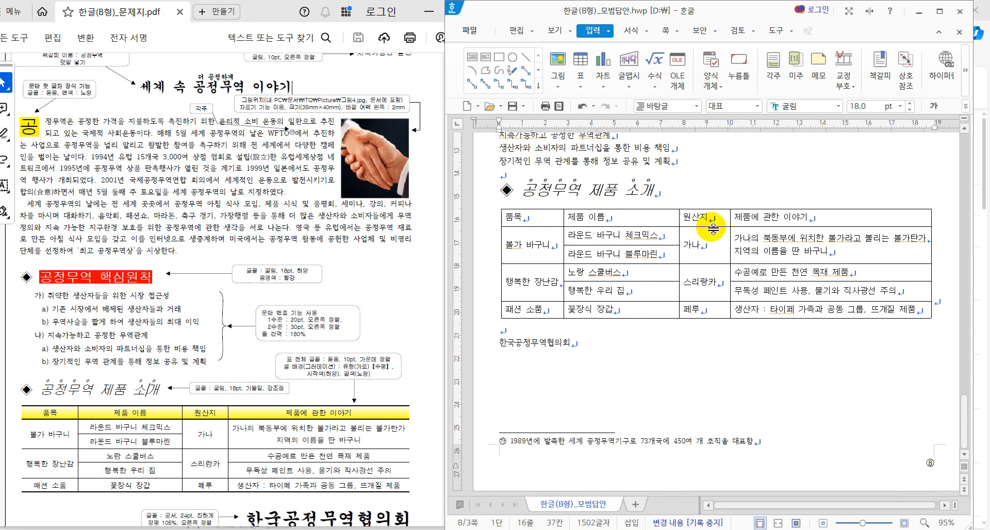
left_click(534, 251)
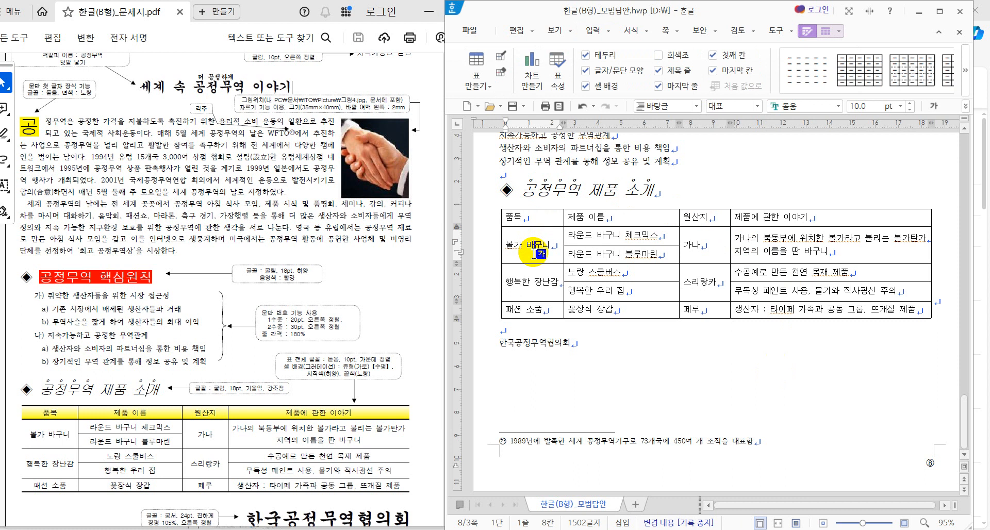
left_click_drag(534, 252, 533, 285)
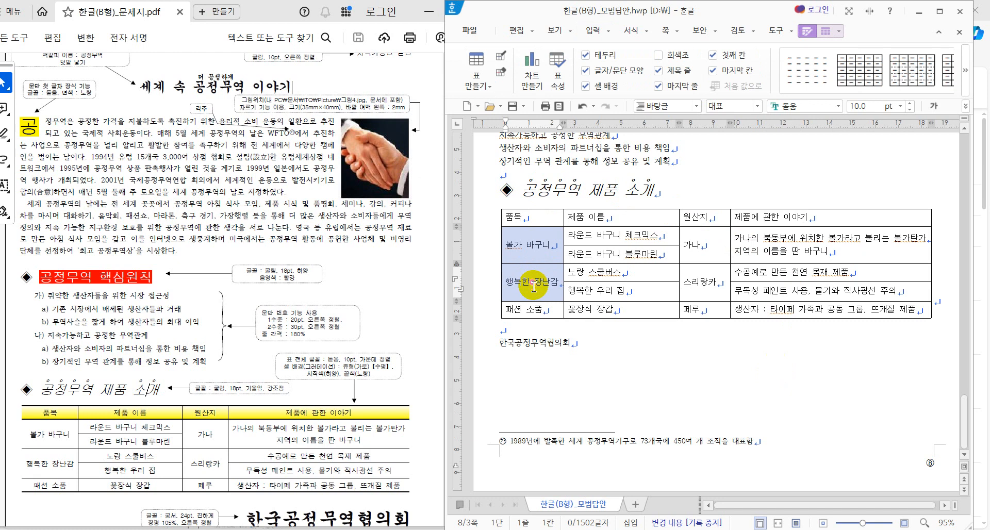
key("s")
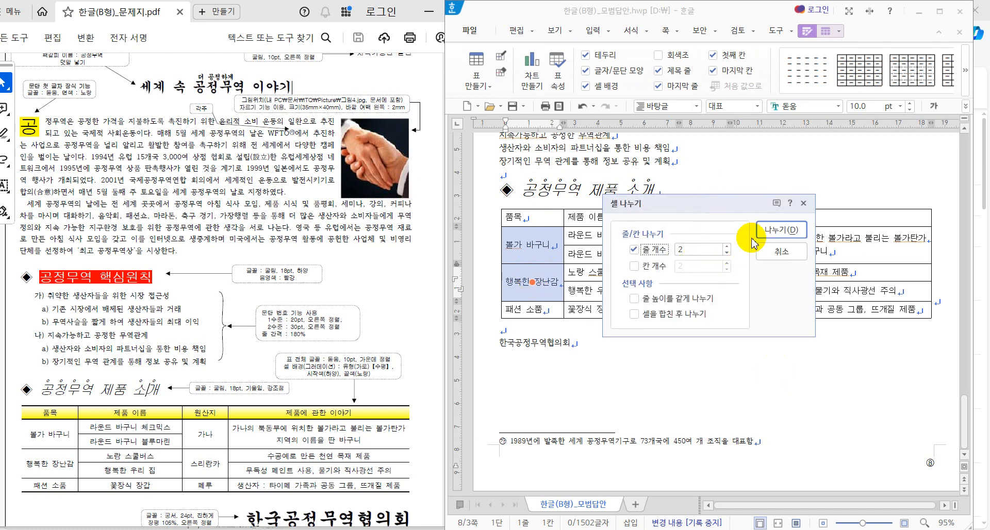
left_click(705, 298)
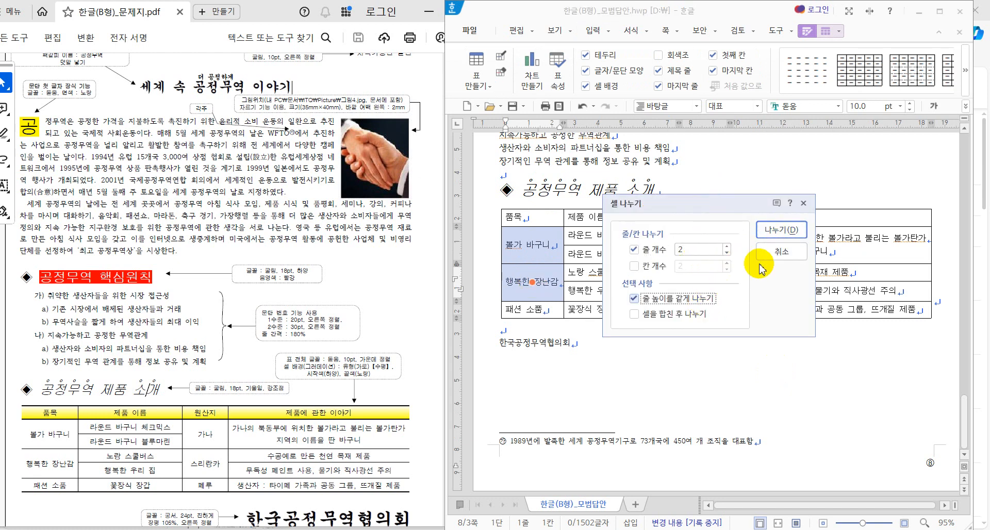
left_click(782, 230)
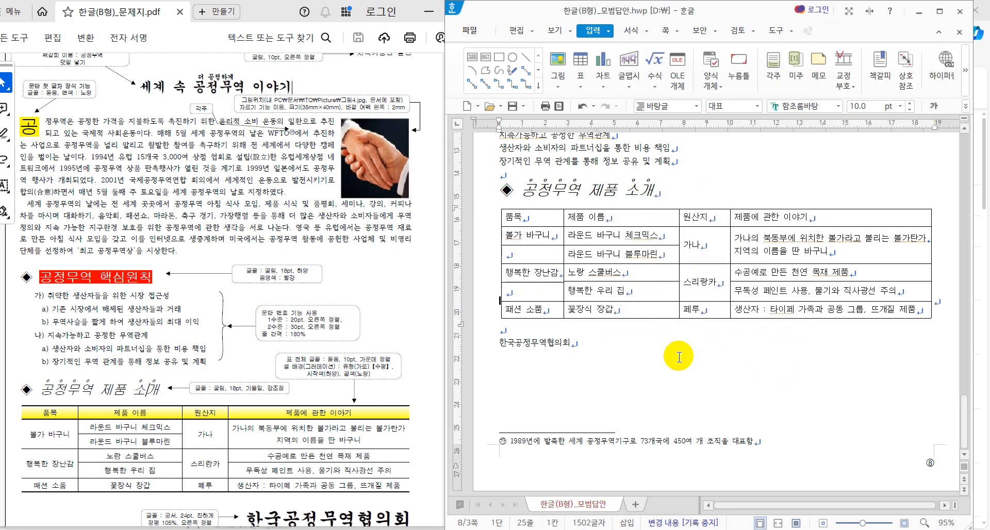
Step: Select 불가 바구니 with the empty cell below and choose to merge them
left_click(542, 249)
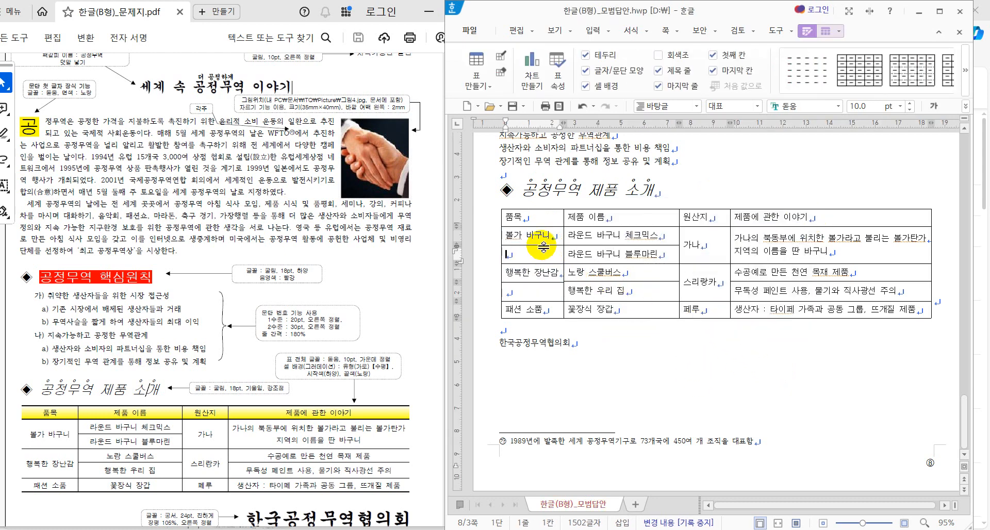
left_click_drag(539, 233, 544, 256)
right_click(544, 256)
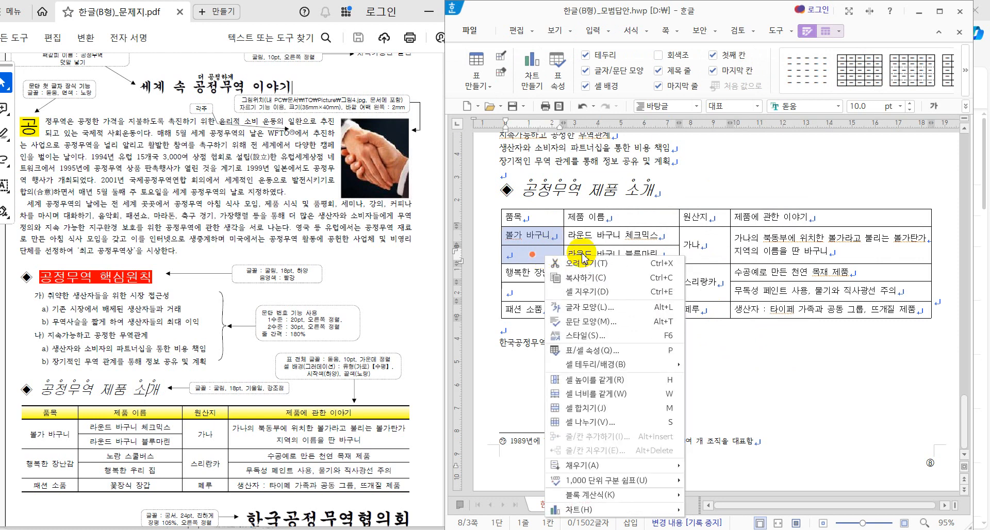
left_click(612, 410)
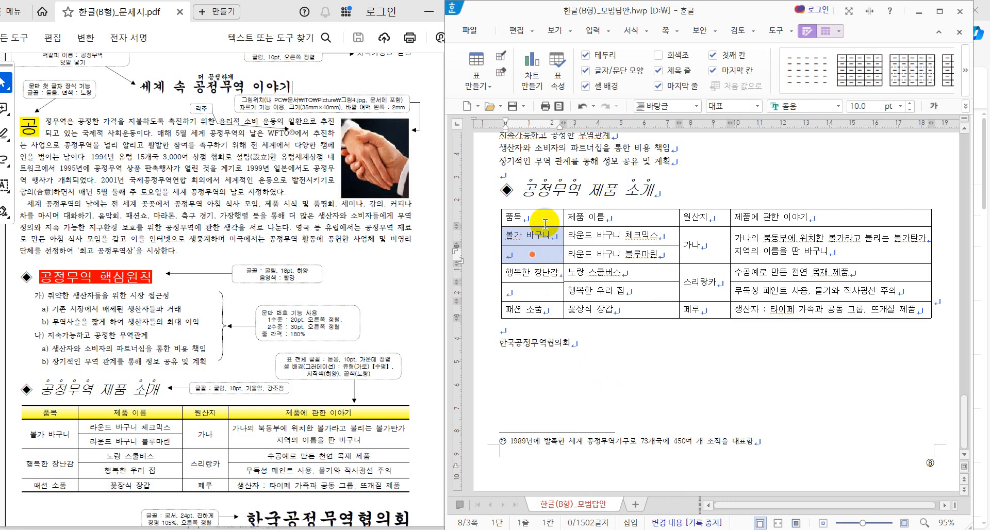
Step: Merge 불가 바구니 and 행복한 장난감 each with the empty cell beneath
key("m")
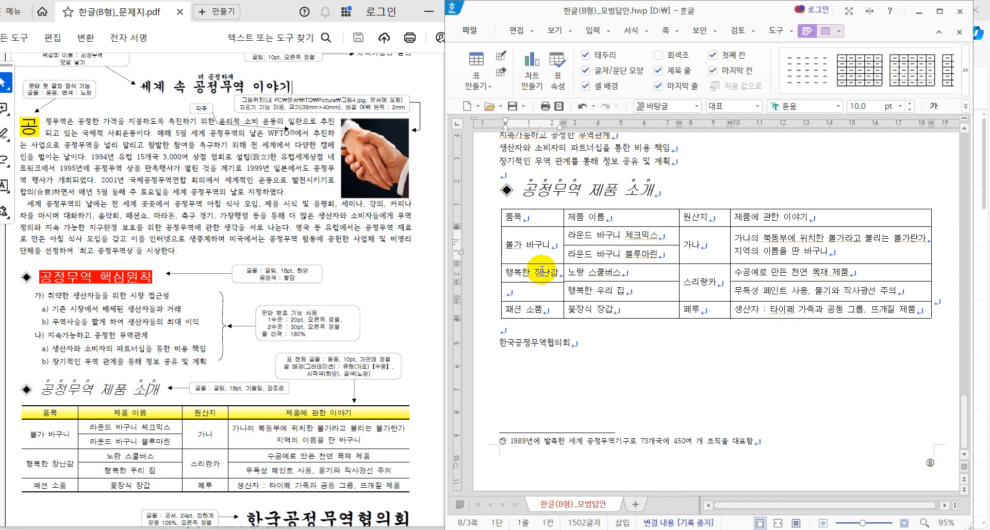
left_click_drag(546, 271, 548, 289)
key("m")
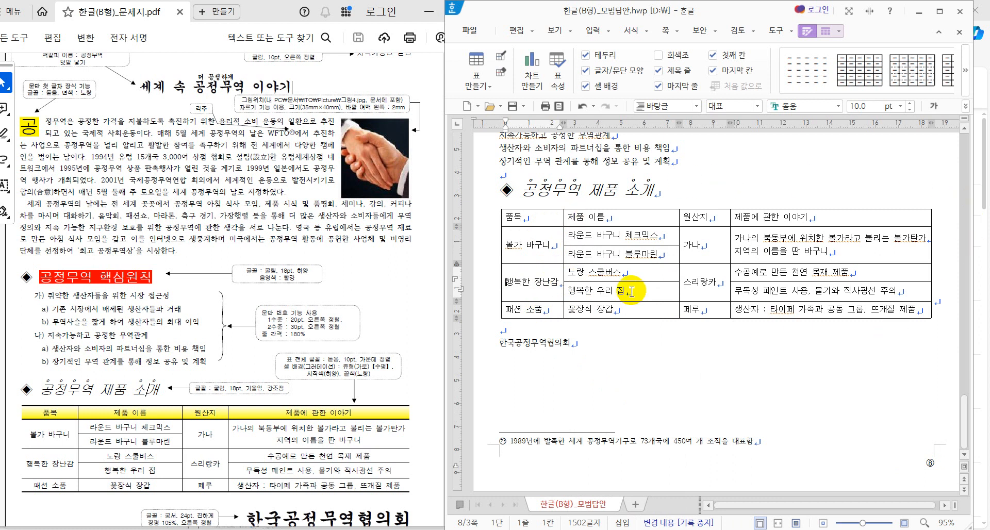
key("Hangul")
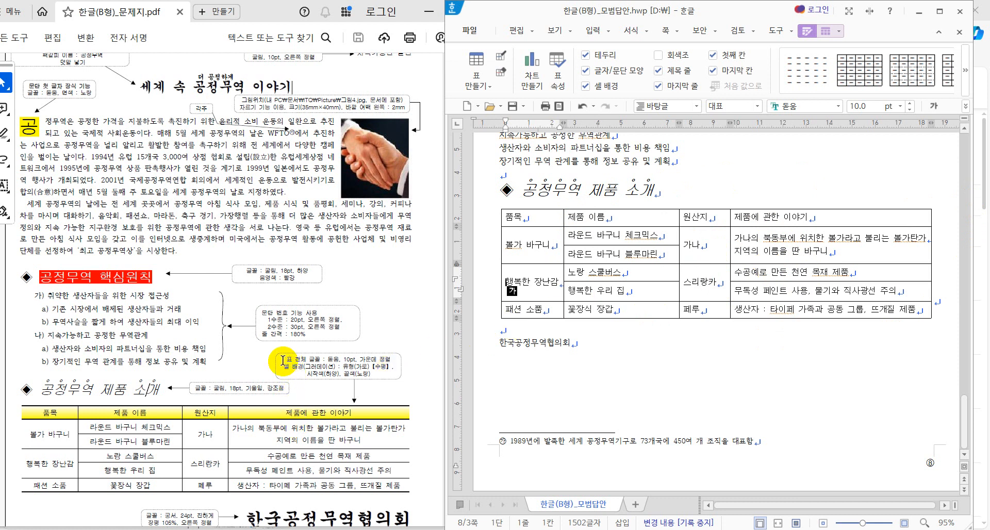
Step: Check the PDF's cell background instruction, then select the entire product table
mouse_move(285, 367)
left_mouse_down()
mouse_move(390, 369)
mouse_move(396, 383)
left_mouse_up()
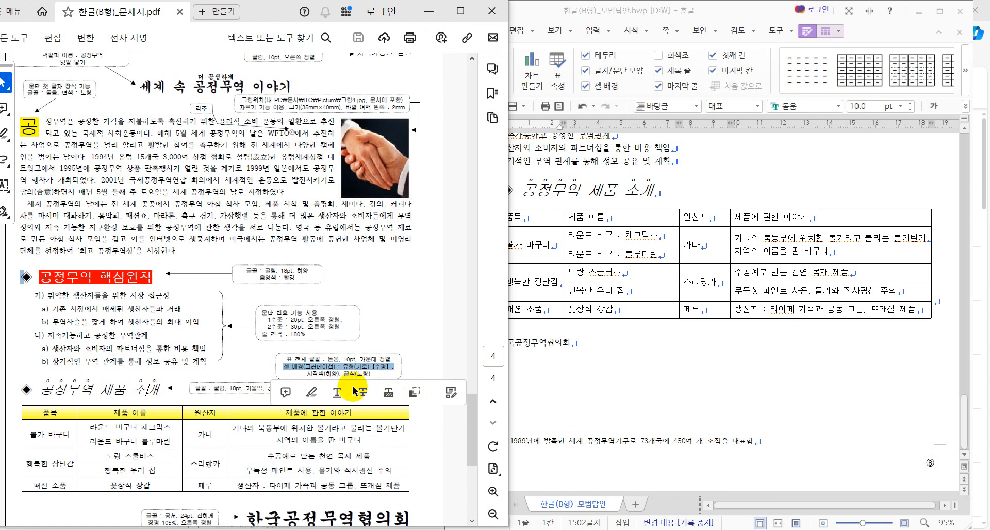
left_click(387, 332)
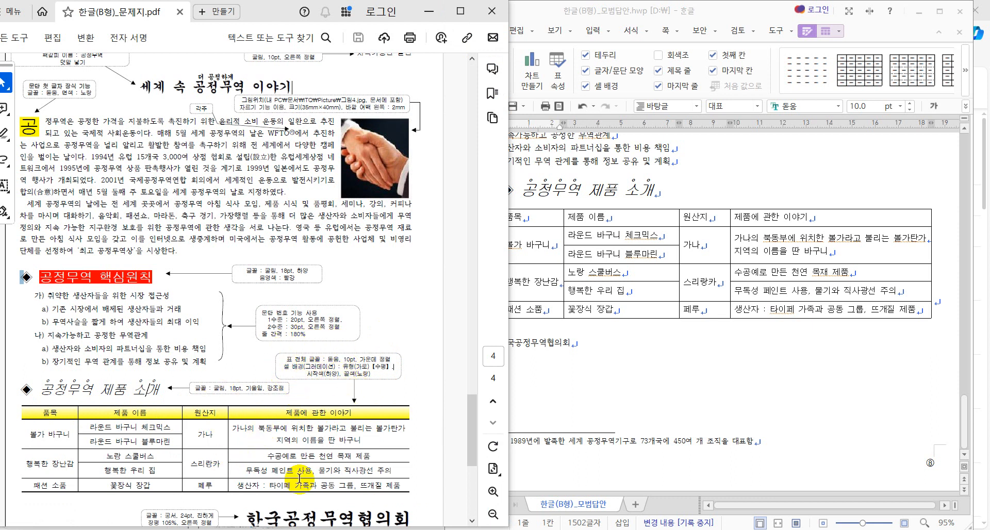
left_click(512, 221)
left_click_drag(512, 222, 831, 309)
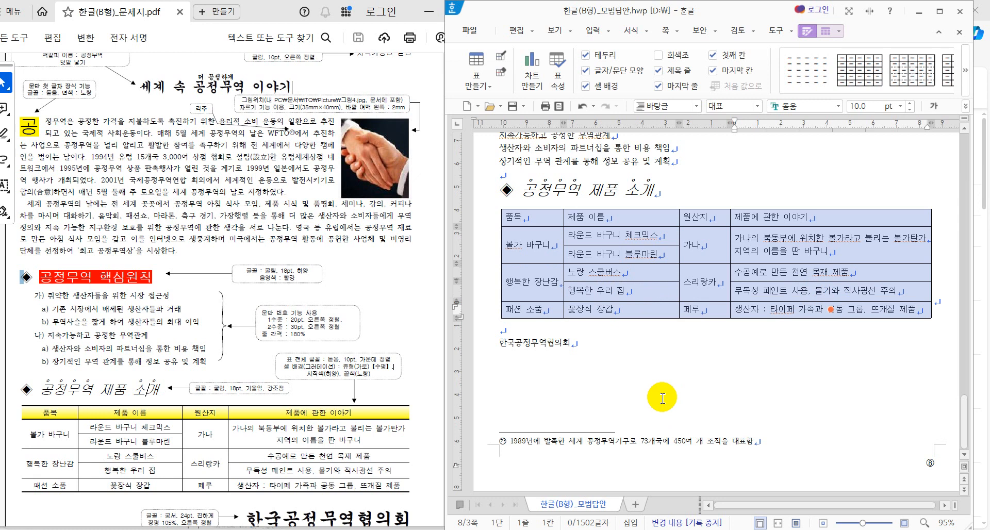
Step: In 셀 테두리/배경, apply 0.5 mm lines to the table's top and bottom edges
key("l")
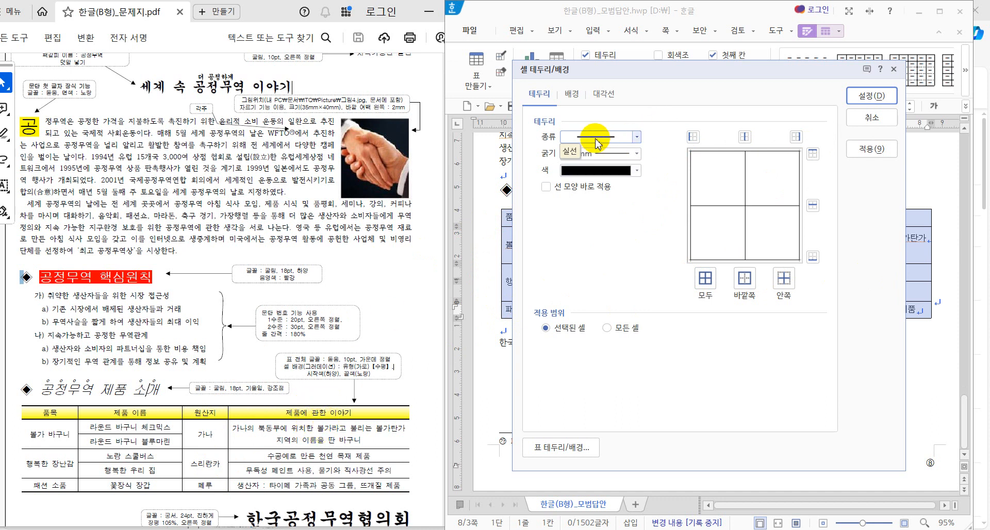
left_click(636, 154)
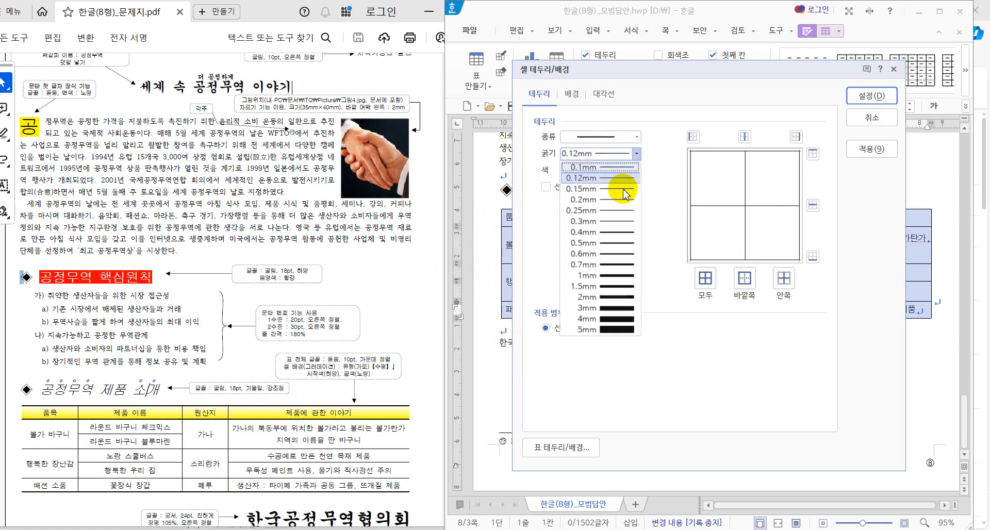
left_click(619, 243)
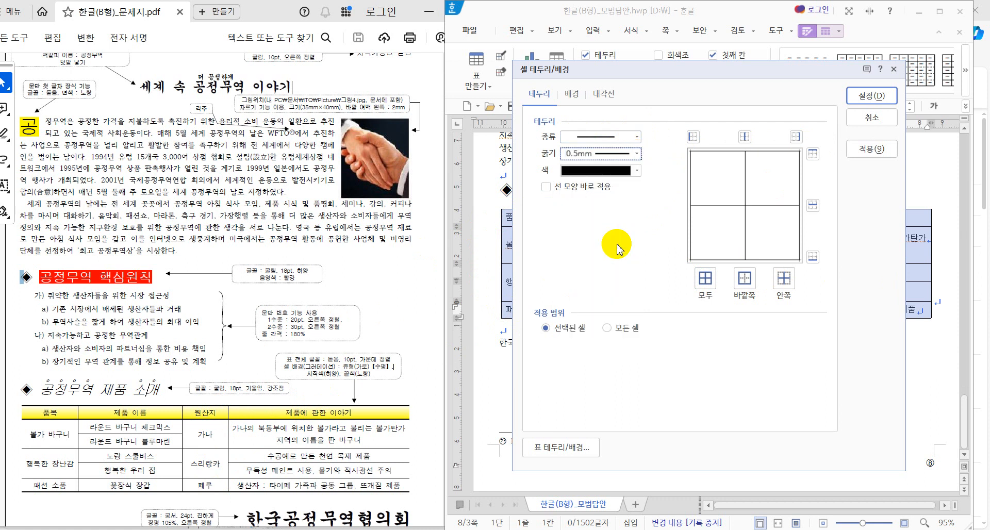
left_click(812, 154)
left_click(813, 257)
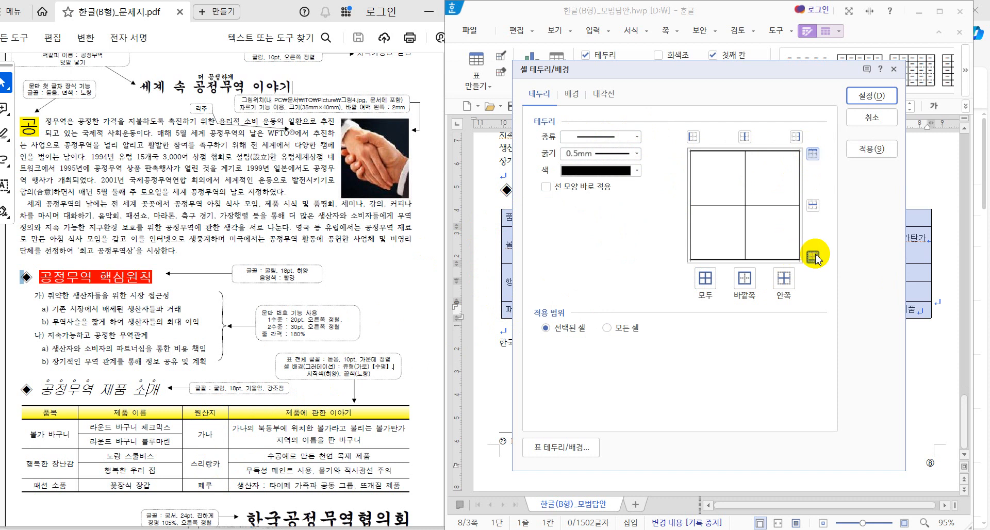
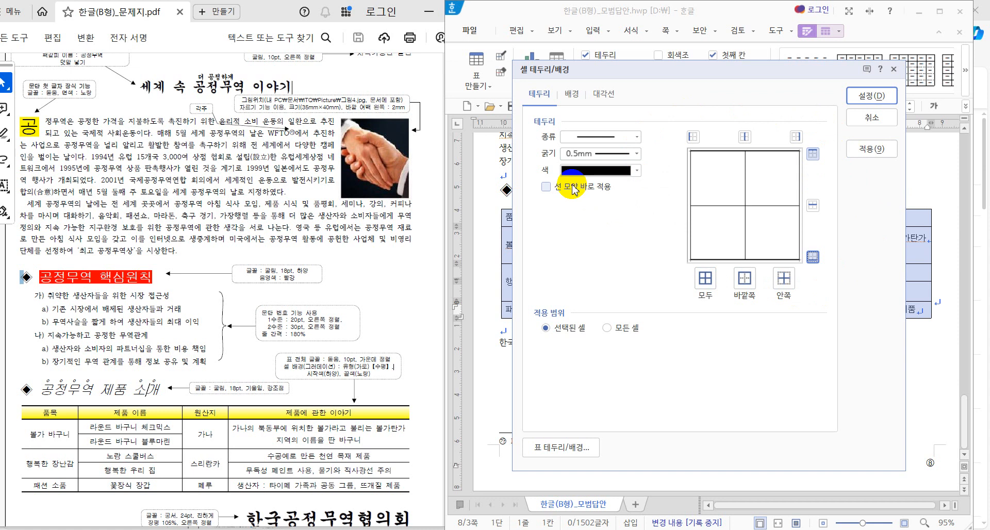
Step: Set the product table's left and right outer borders to no line
left_click(640, 137)
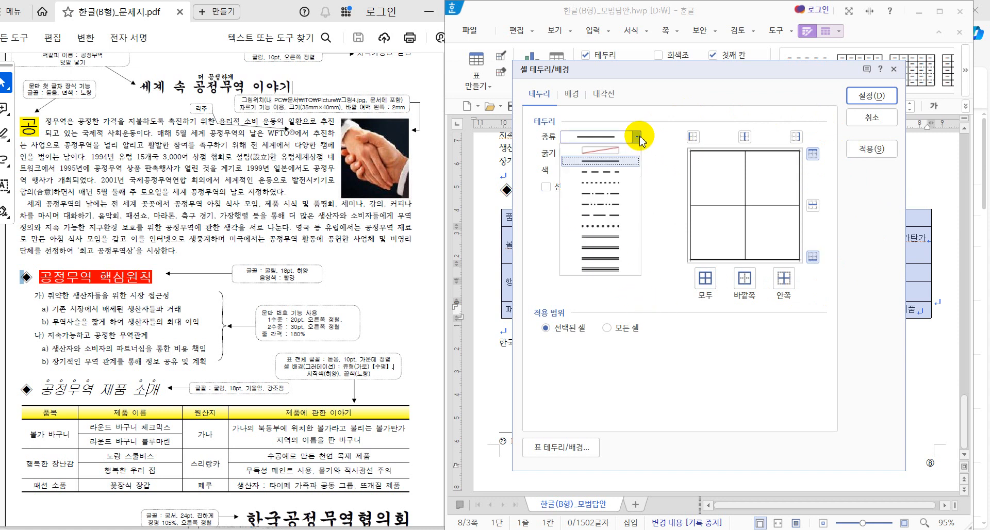
left_click(615, 150)
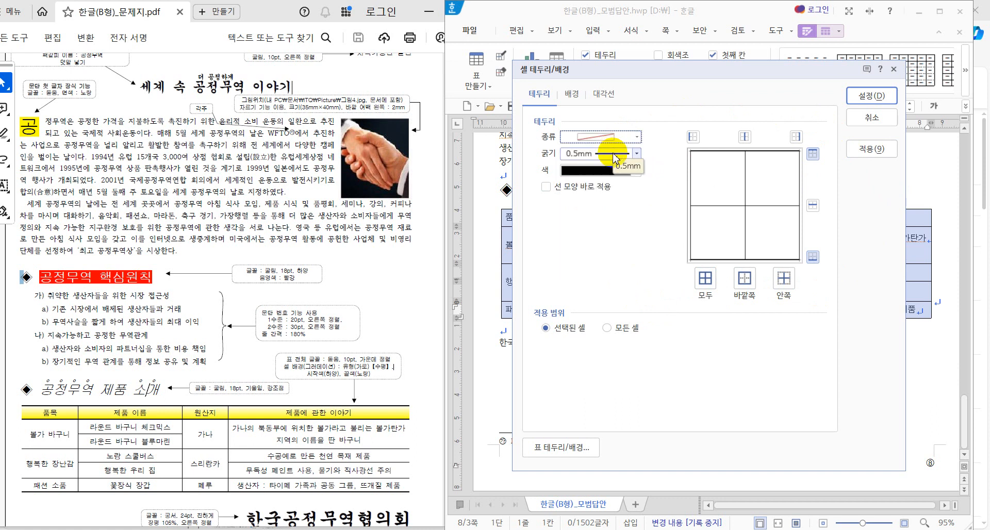
left_click(693, 137)
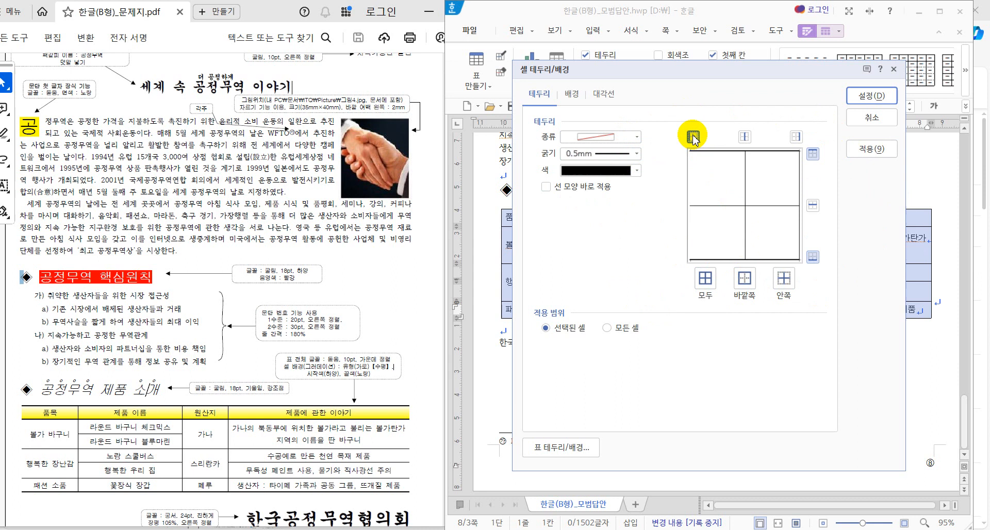
left_click(800, 139)
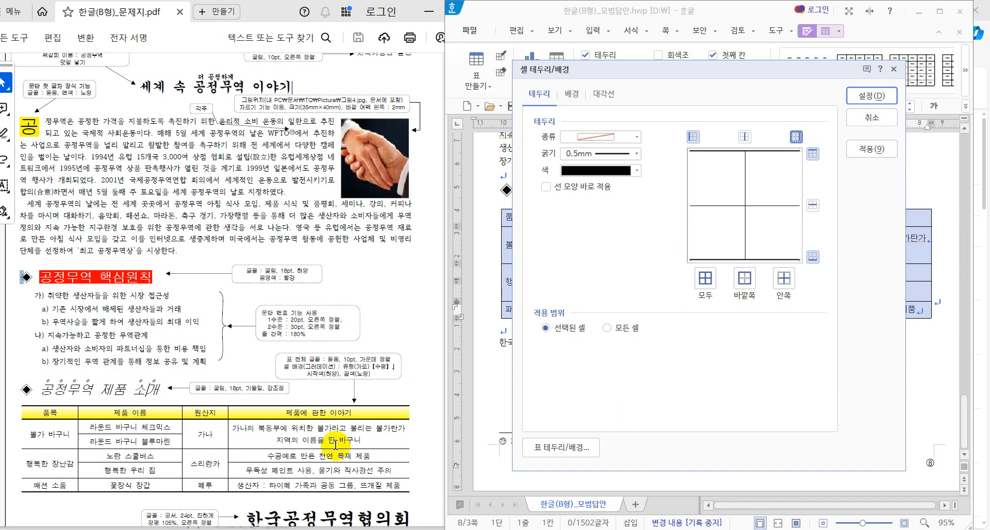
left_click(857, 96)
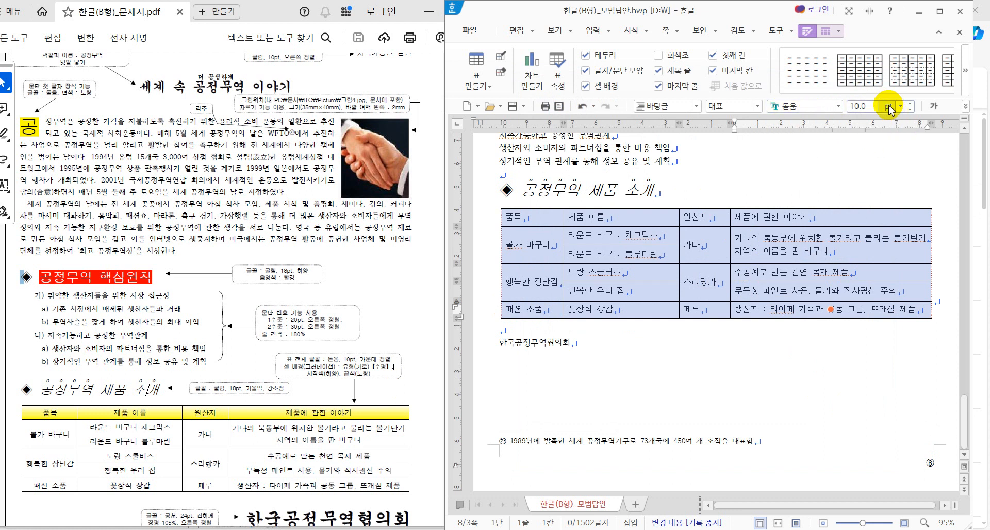
Step: Centre-align the table text, then select the header row from 품목 to 제품에 관한 이야기
left_click(965, 107)
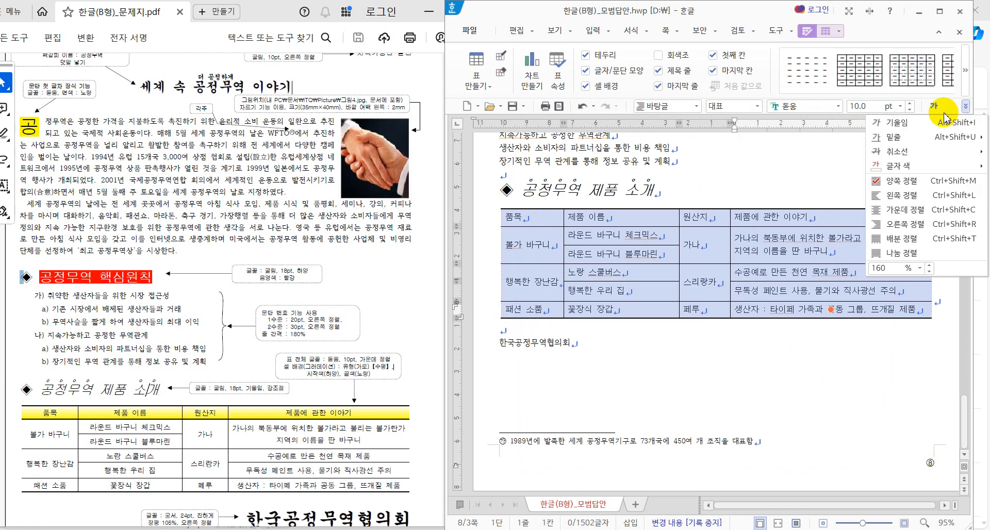
left_click(902, 210)
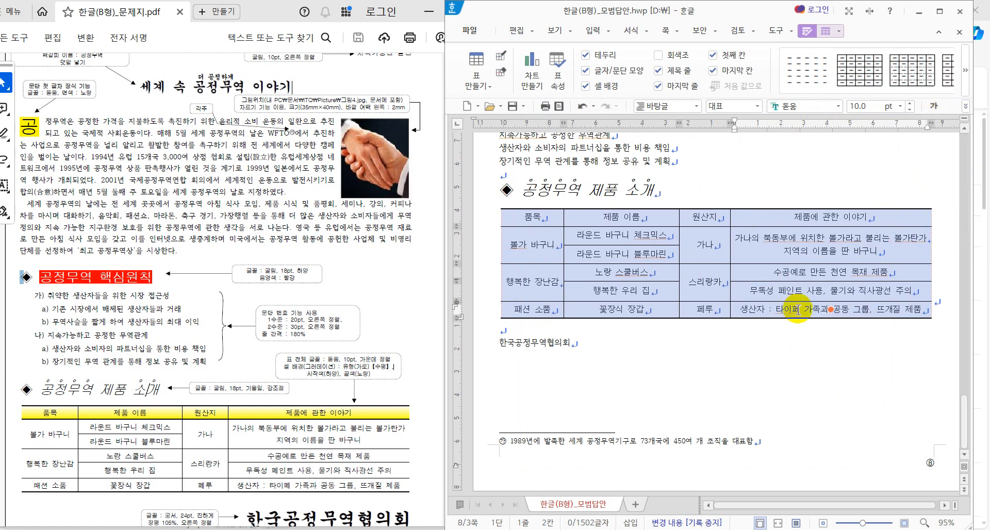
left_click(627, 359)
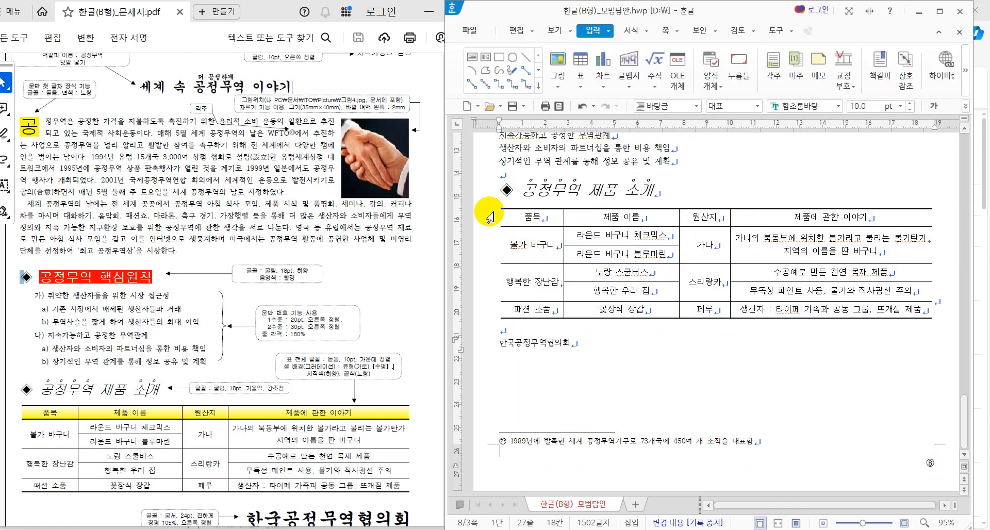
left_click(606, 237)
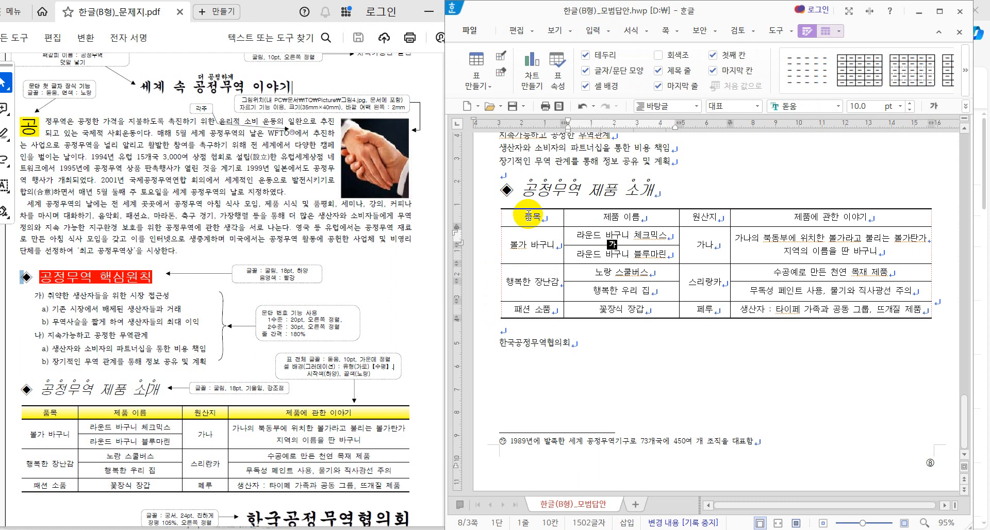
left_click_drag(508, 217, 812, 217)
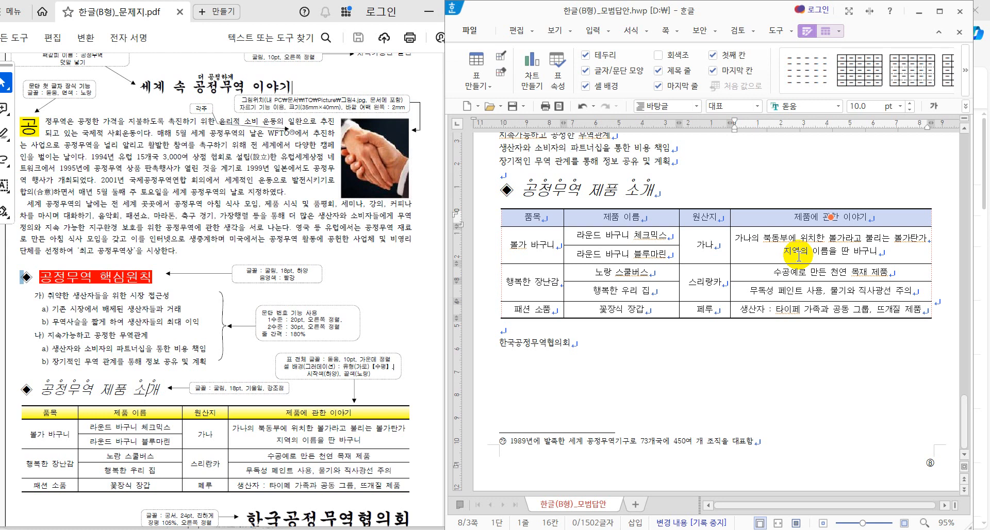
Step: In 셀 테두리/배경, put a solid 0.5 mm line under the header row
key("l")
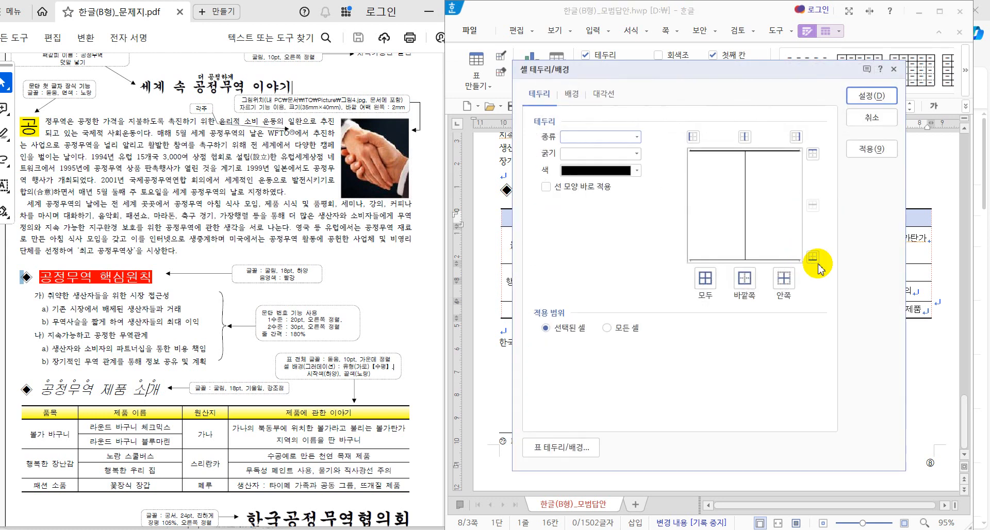
left_click(636, 137)
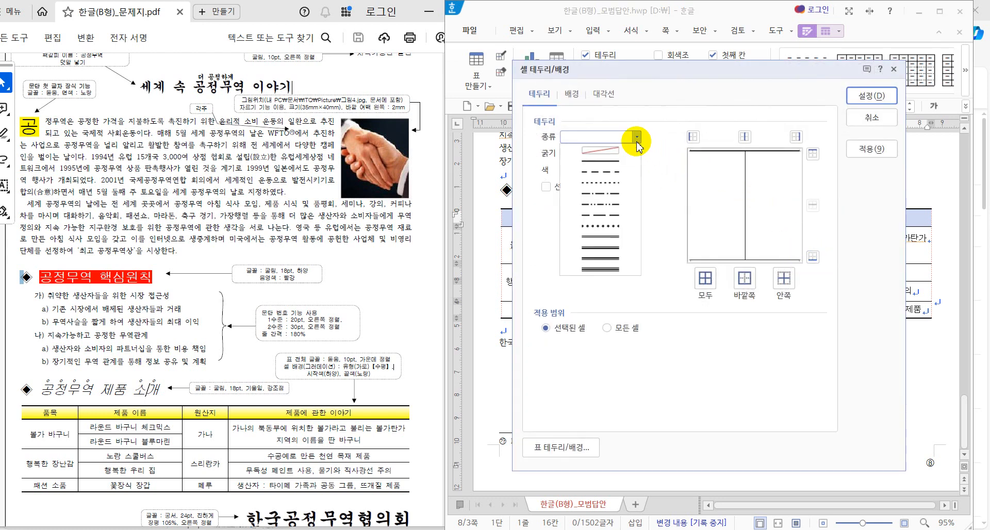
left_click(623, 164)
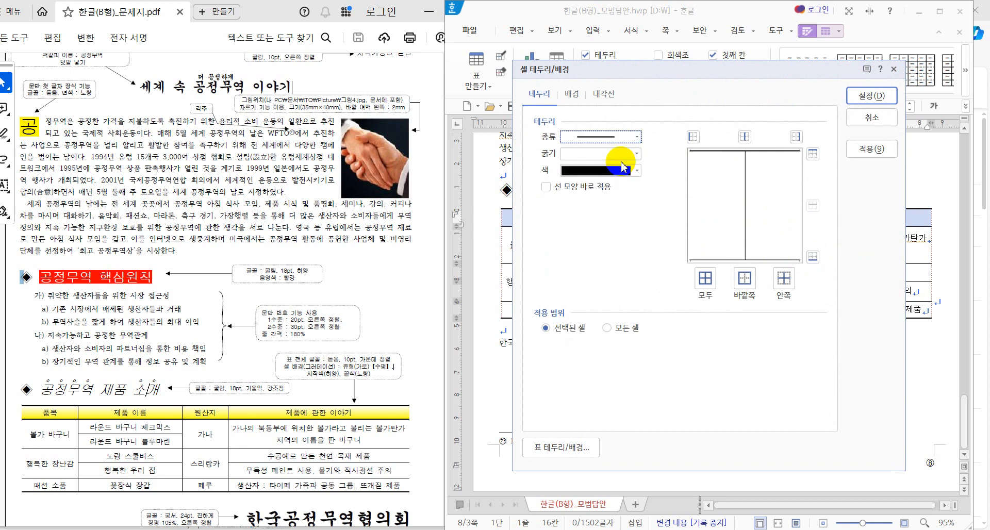
left_click(636, 153)
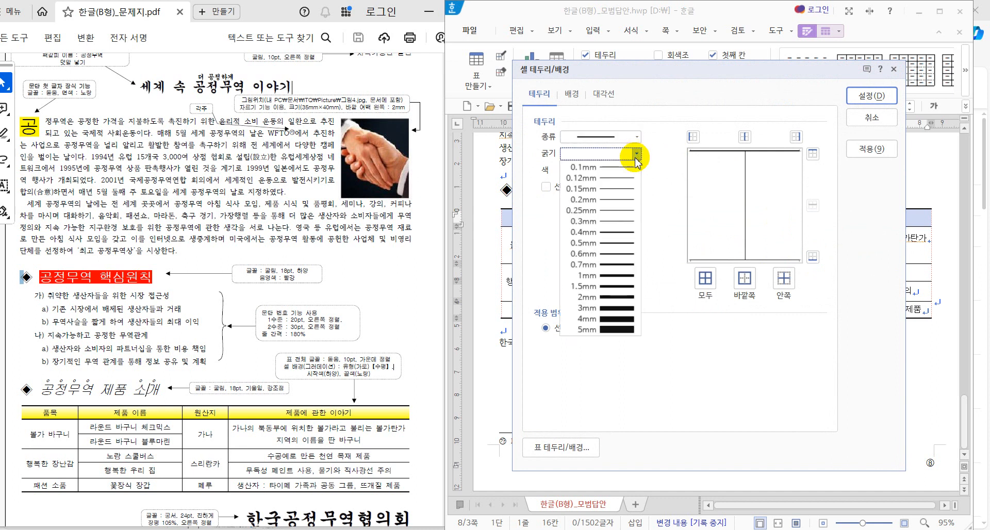
left_click(622, 243)
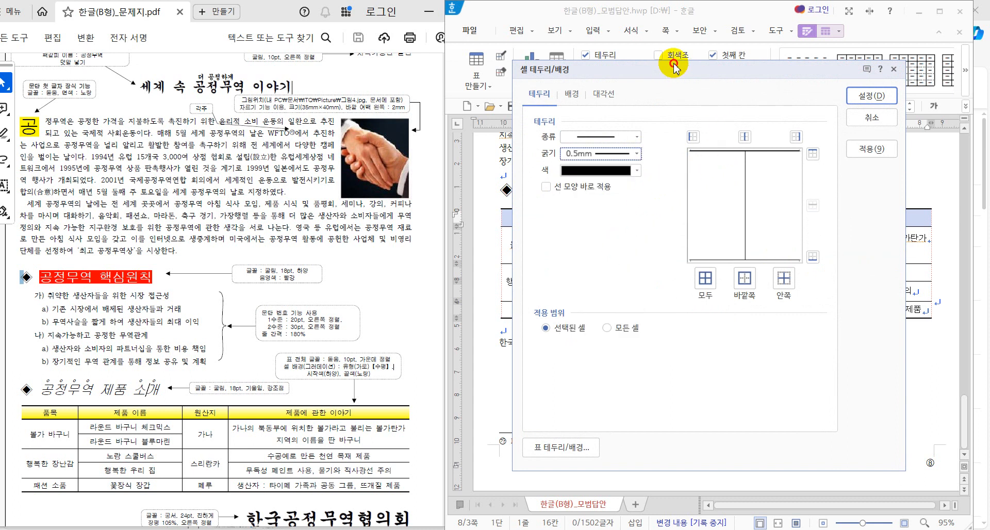
left_click_drag(663, 67, 738, 61)
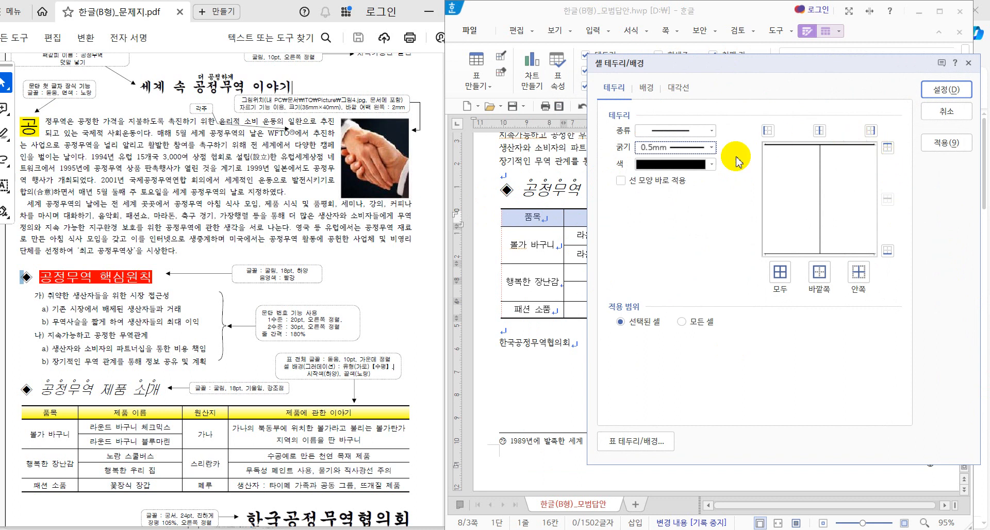
left_click(886, 251)
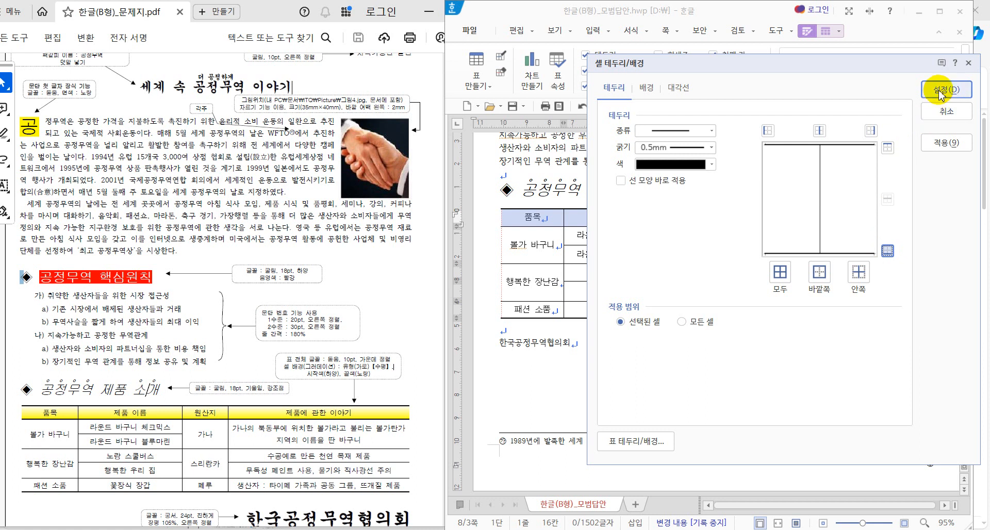
left_click(652, 91)
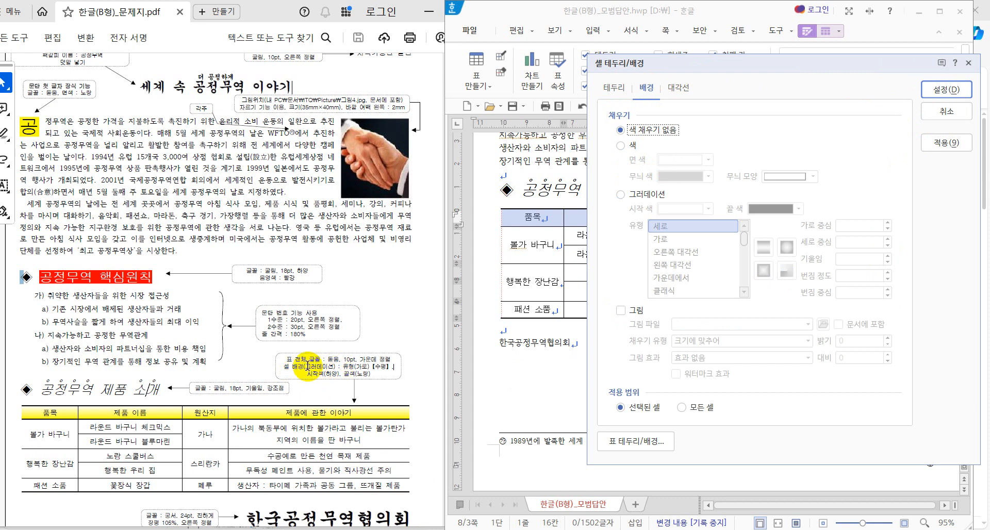
Step: Apply a 가로 그라데이션 fill from white to yellow to the header row
left_click(638, 194)
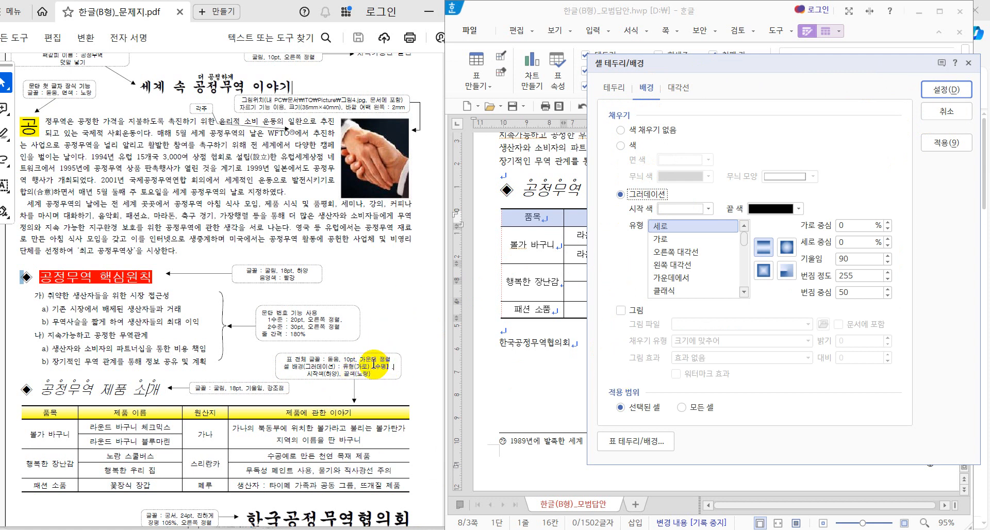
left_click(659, 244)
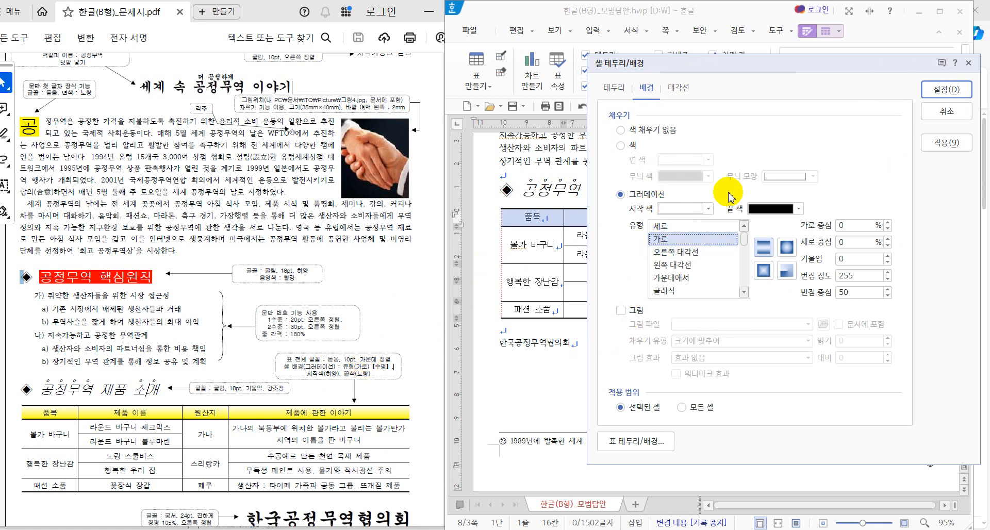
left_click(704, 208)
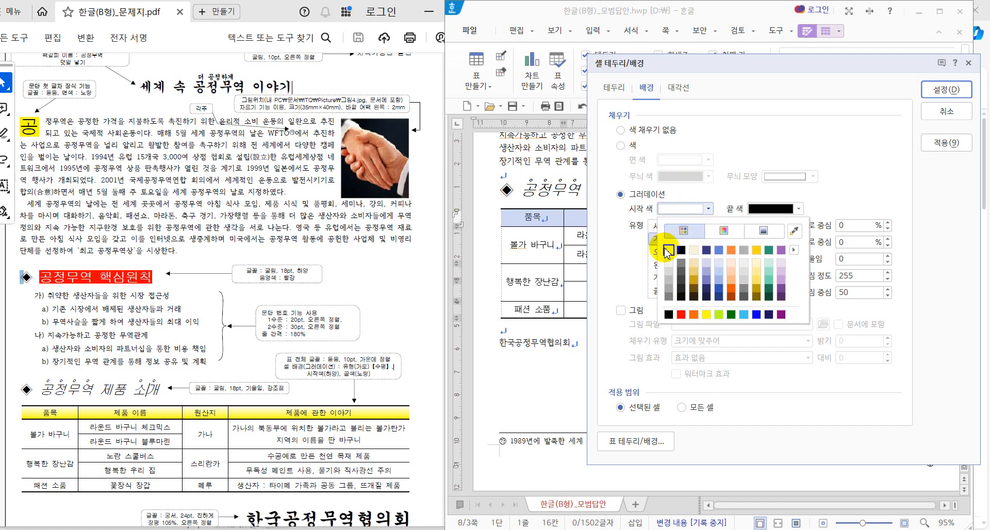
left_click(667, 251)
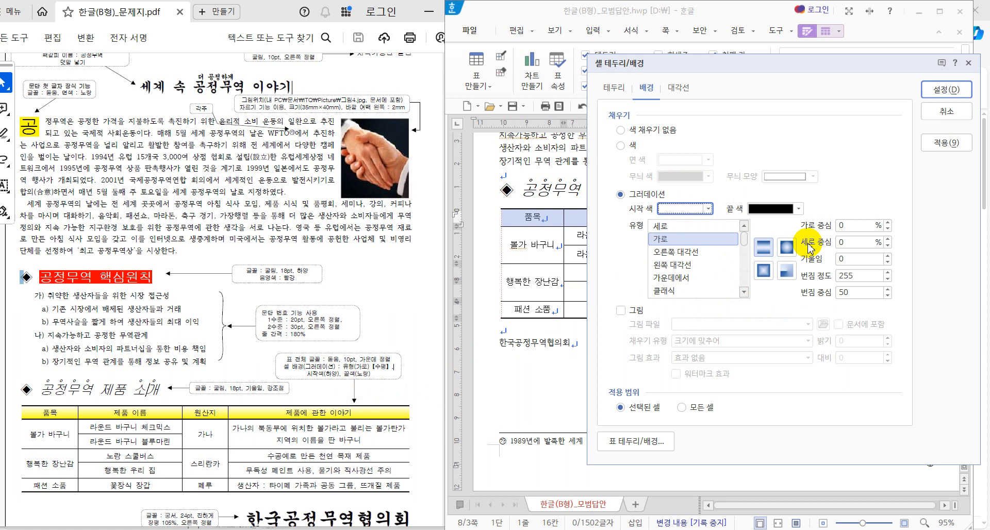
left_click(798, 208)
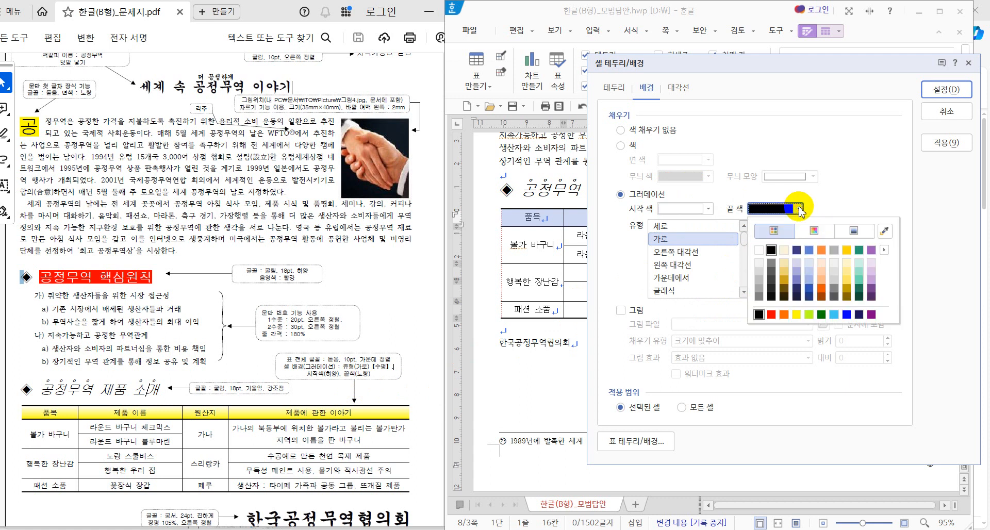
left_click(797, 315)
left_click(946, 90)
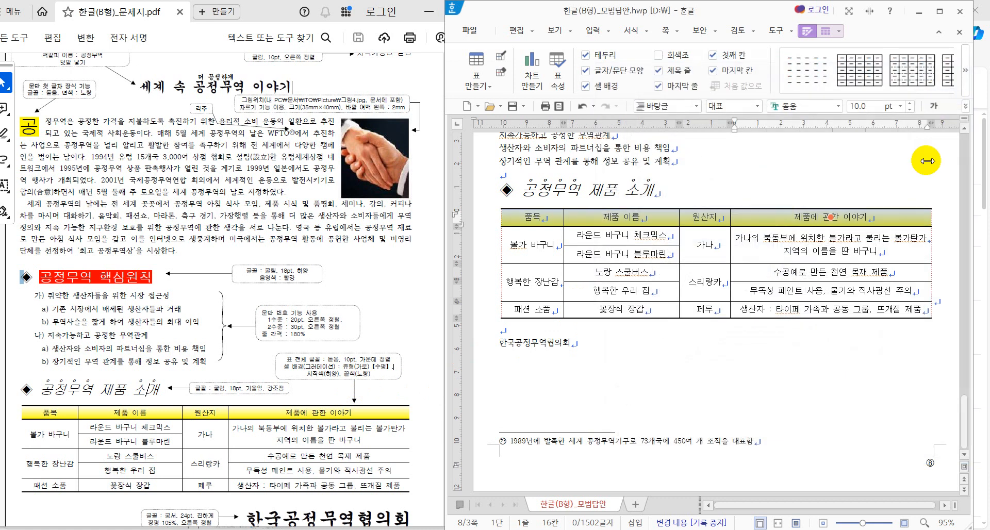
Step: Set the 한국공정무역협의회 line below the table to 궁서 font at 24 pt
left_click(792, 357)
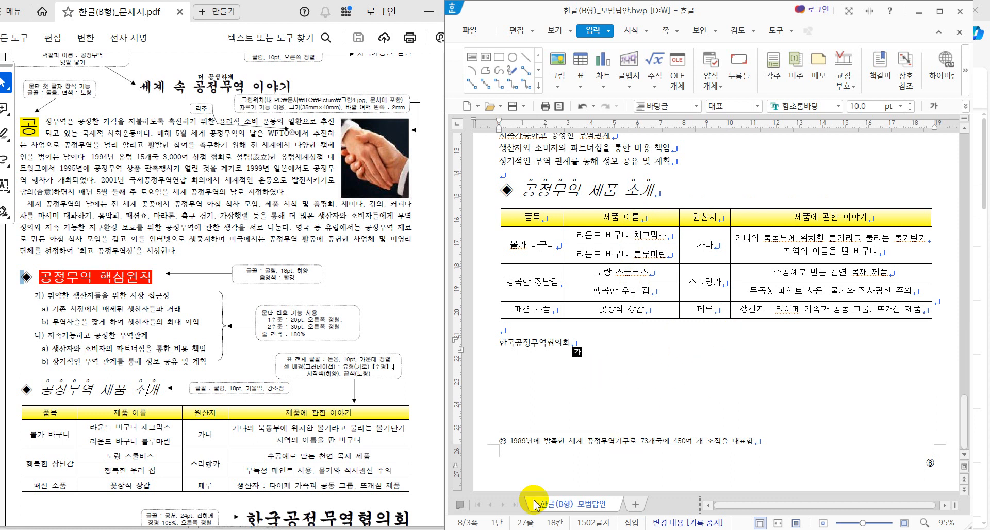
scroll(347, 516, "down", 1)
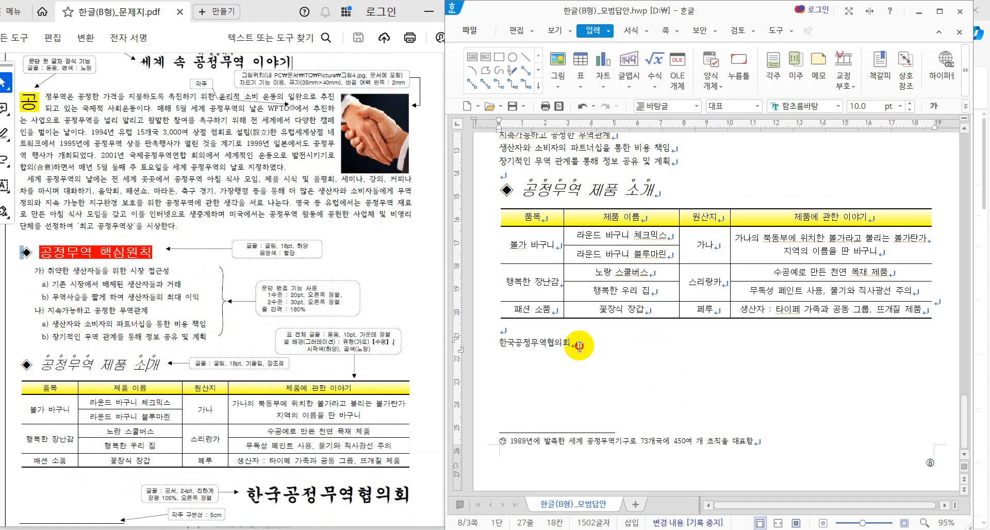
left_click_drag(619, 345, 448, 344)
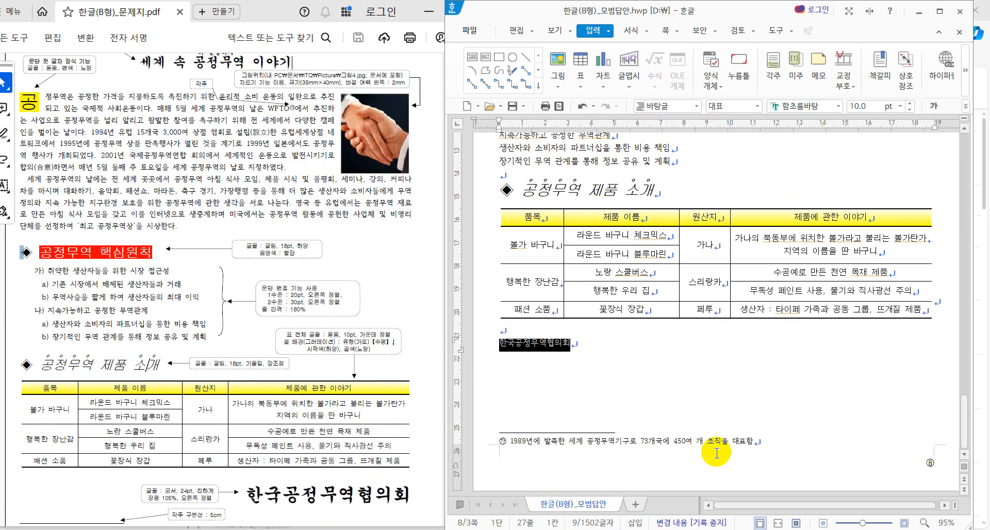
left_click(810, 109)
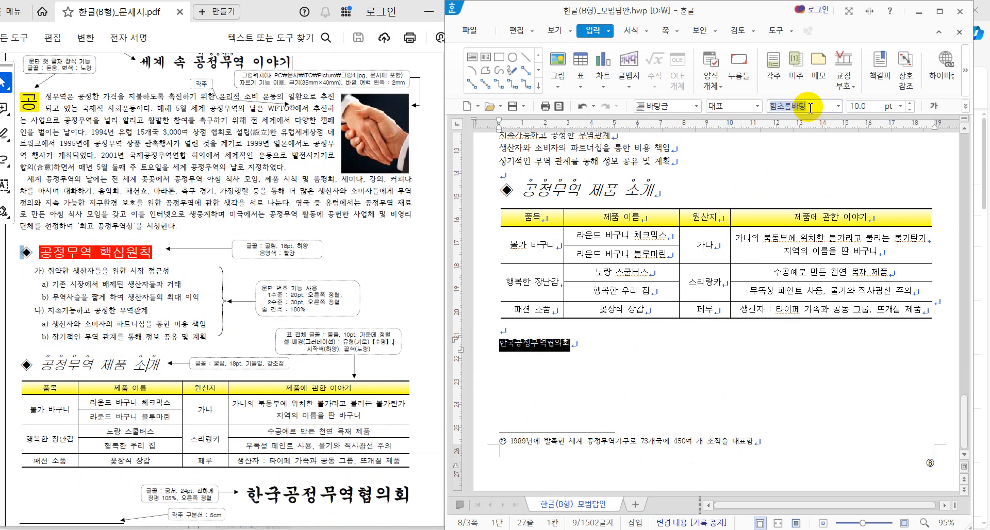
type("궁서")
key("Return")
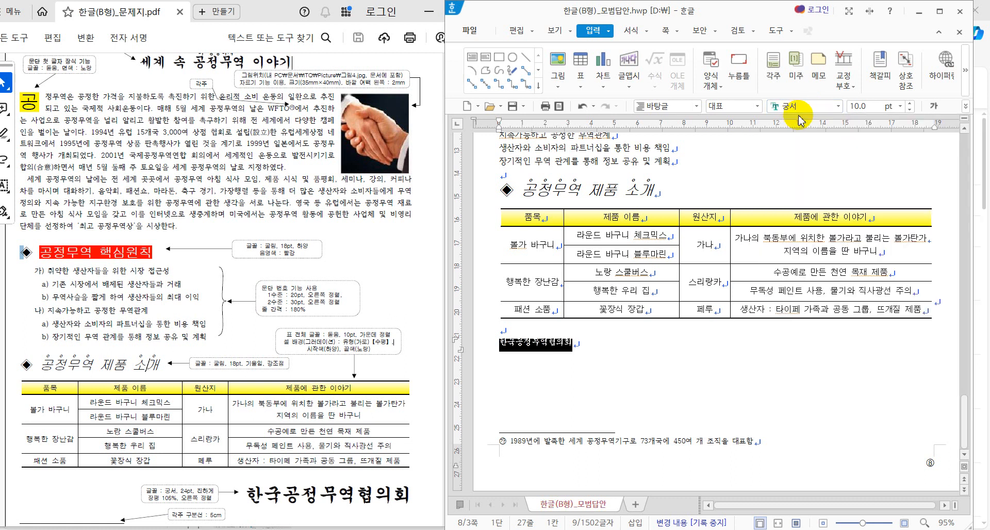
left_click(867, 109)
type("24")
key("Return")
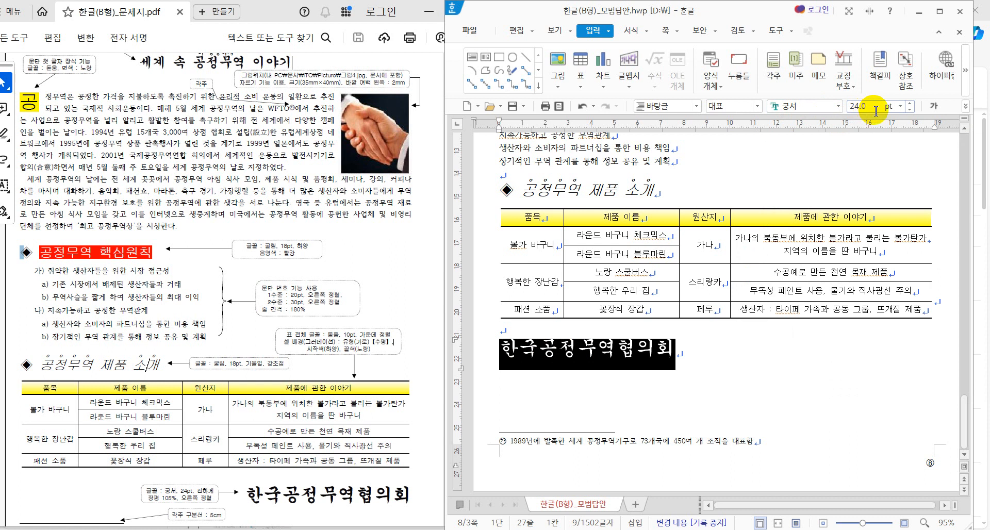
Step: Right-align the 한국공정무역협의회 line
left_click(963, 108)
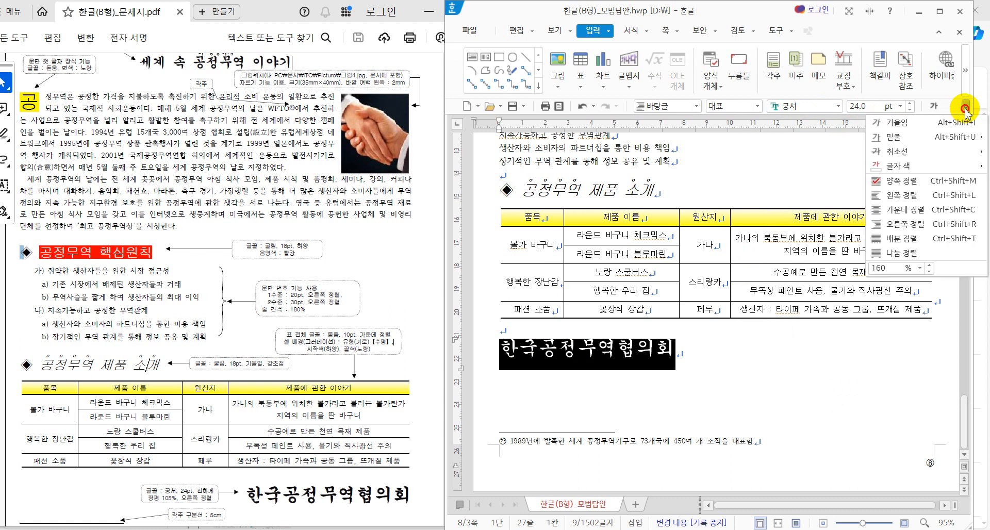
left_click(933, 107)
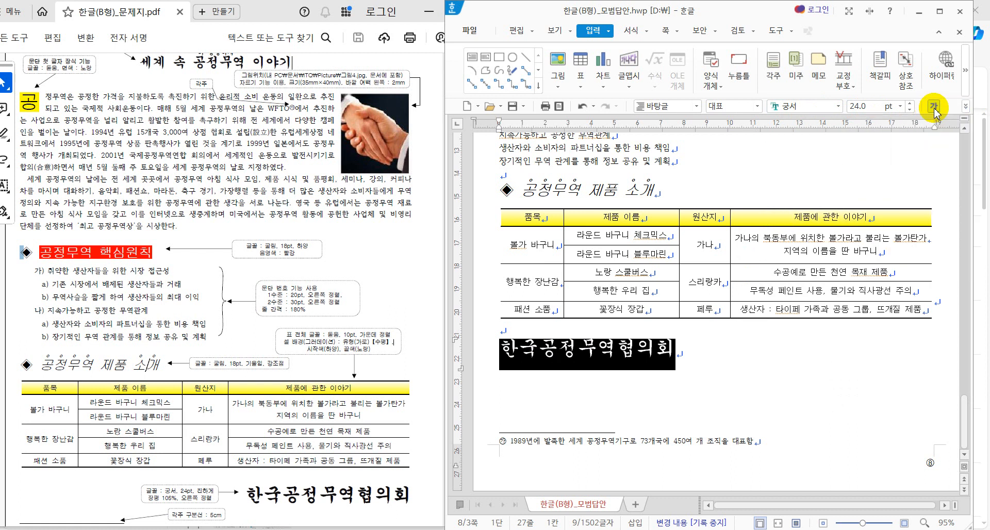
left_click(965, 109)
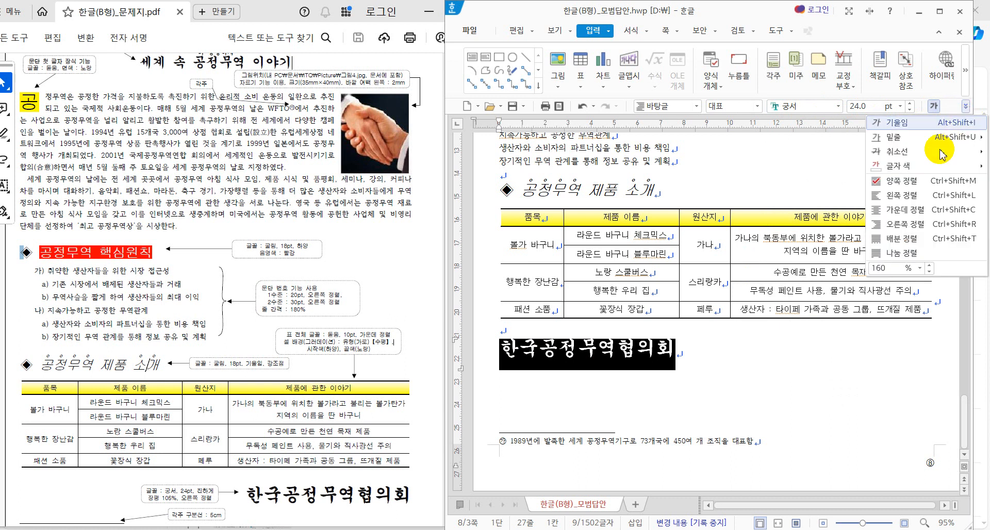
left_click(923, 225)
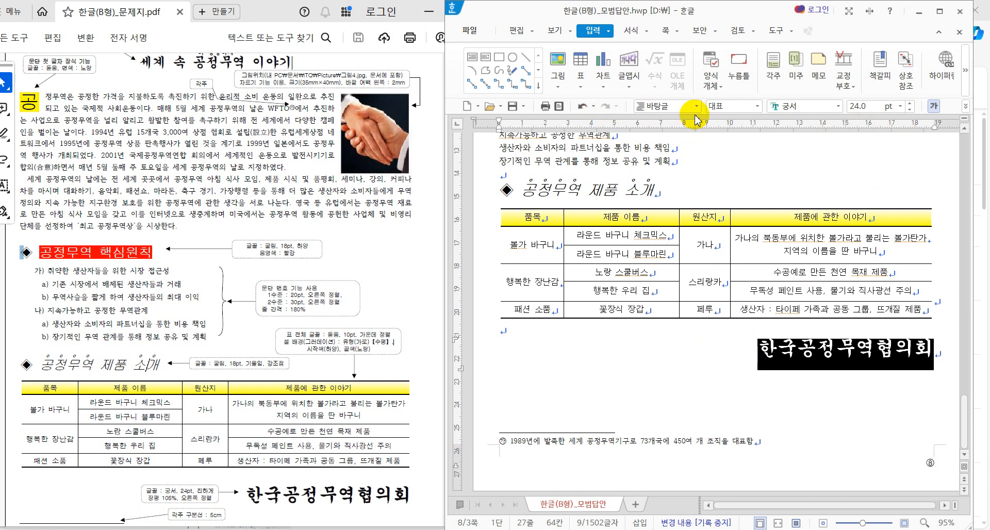
Step: Set 장평 to 105% in 글자 모양 for the 한국공정무역협의회 line
right_click(811, 367)
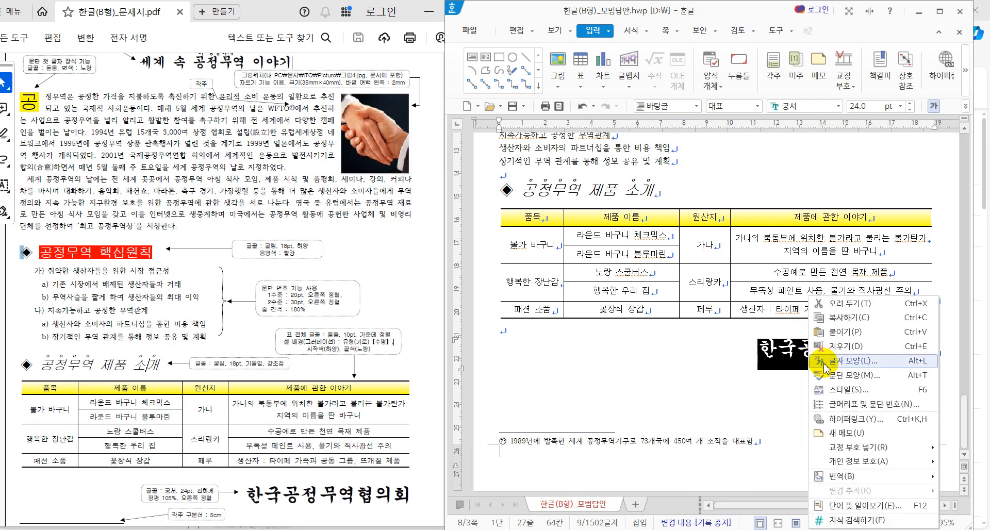
left_click(820, 361)
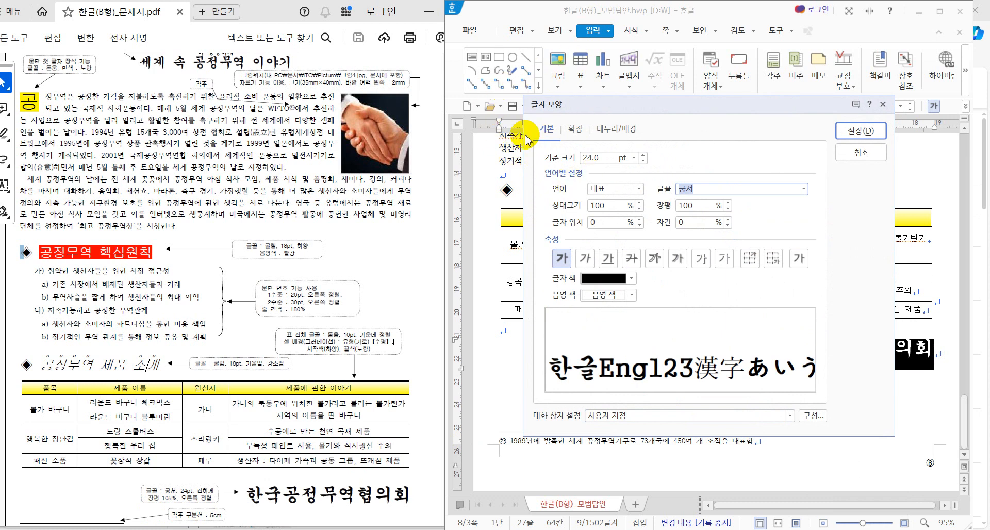
left_click(728, 202)
double_click(728, 203)
left_click(728, 202)
left_click(728, 202)
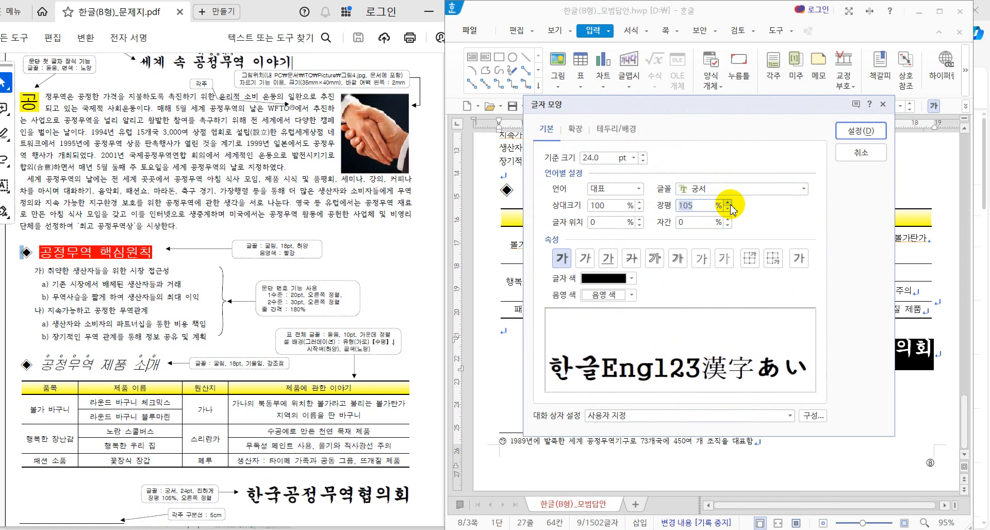
left_click(861, 132)
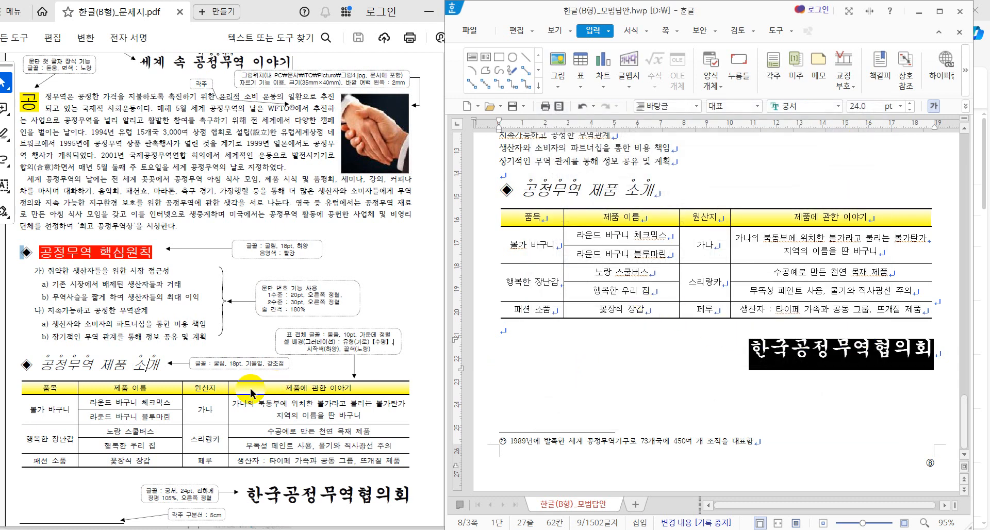
Step: Scroll up to the 공정무역 핵심원칙 heading and its six-line list above the table
scroll(252, 393, "down", 1)
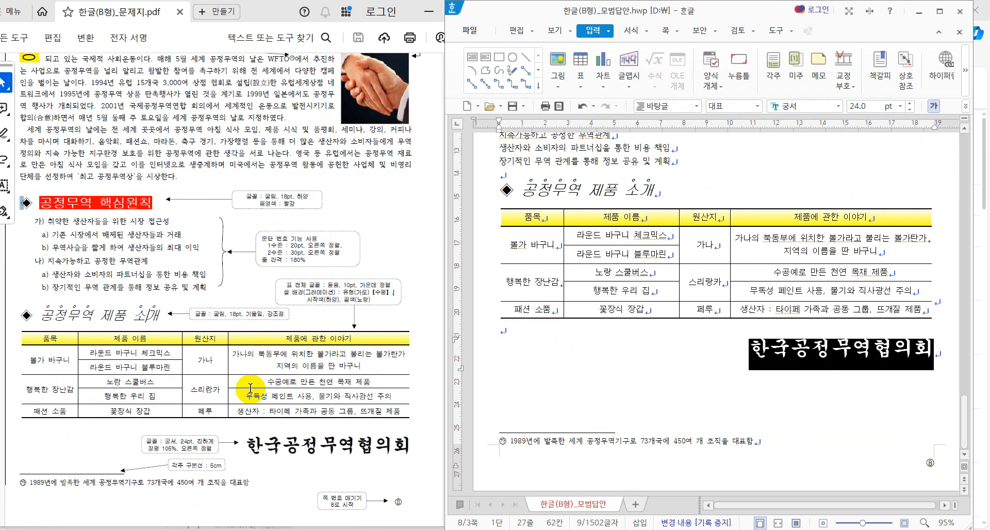
scroll(250, 388, "up", 1)
scroll(707, 282, "up", 3)
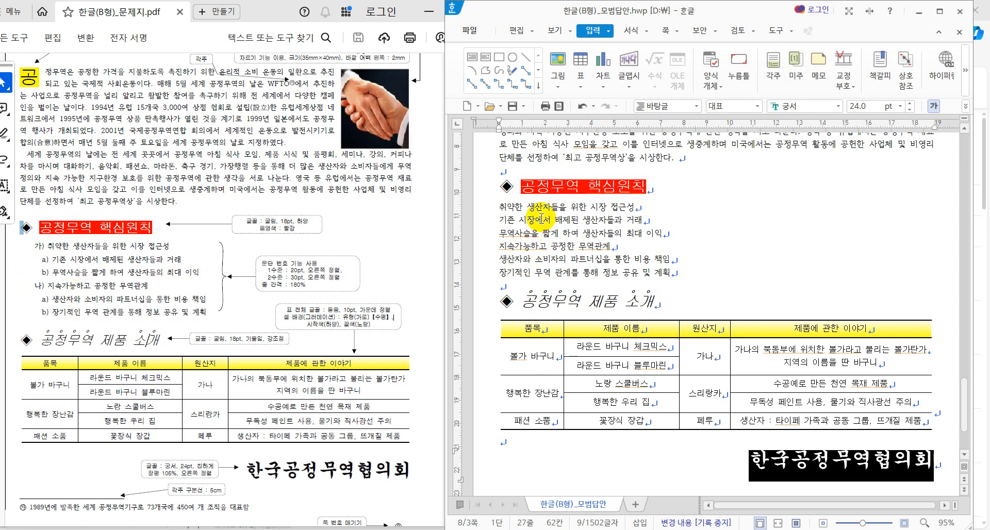
Step: Select the six principle lines under 공정무역 핵심원칙 and show the 서식 ribbon
left_click_drag(499, 207, 682, 273)
left_click(724, 272)
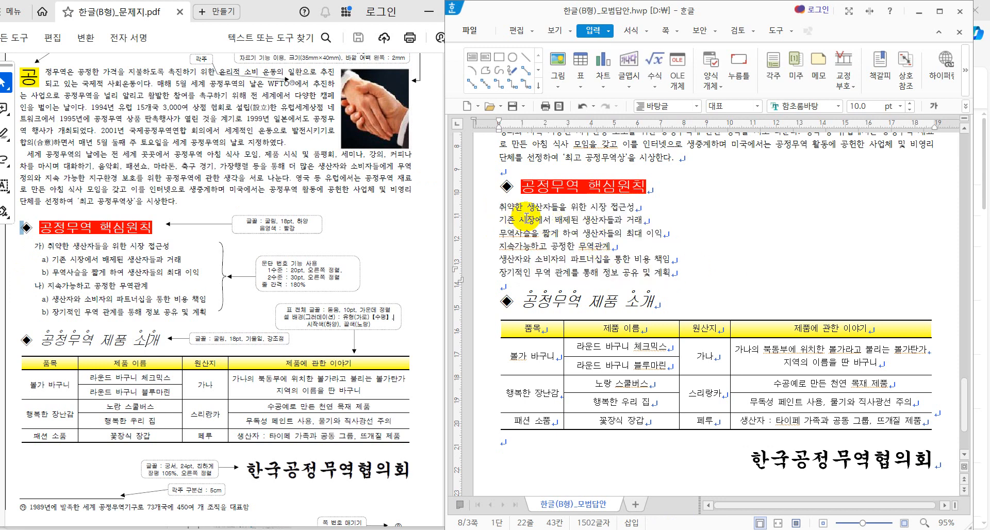
left_click_drag(543, 209, 657, 300)
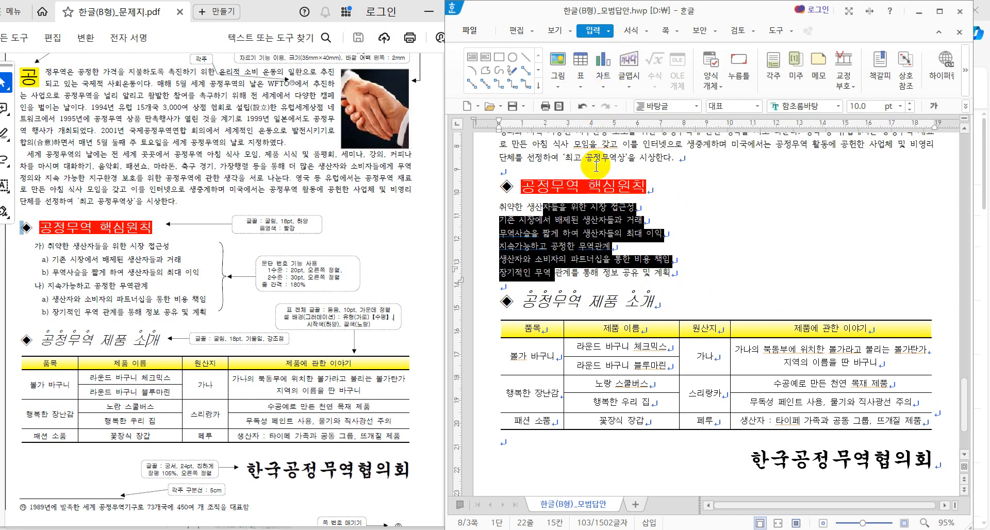
right_click(590, 219)
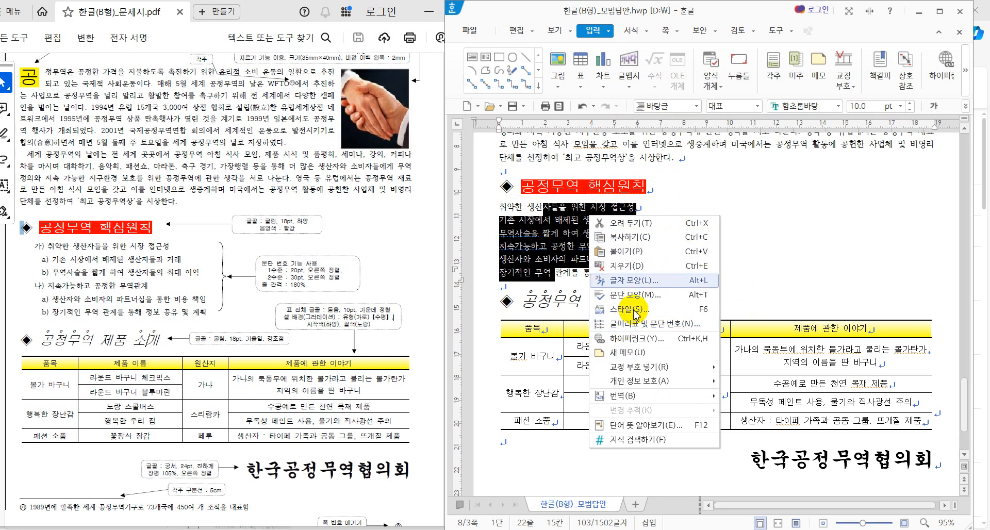
key("Escape")
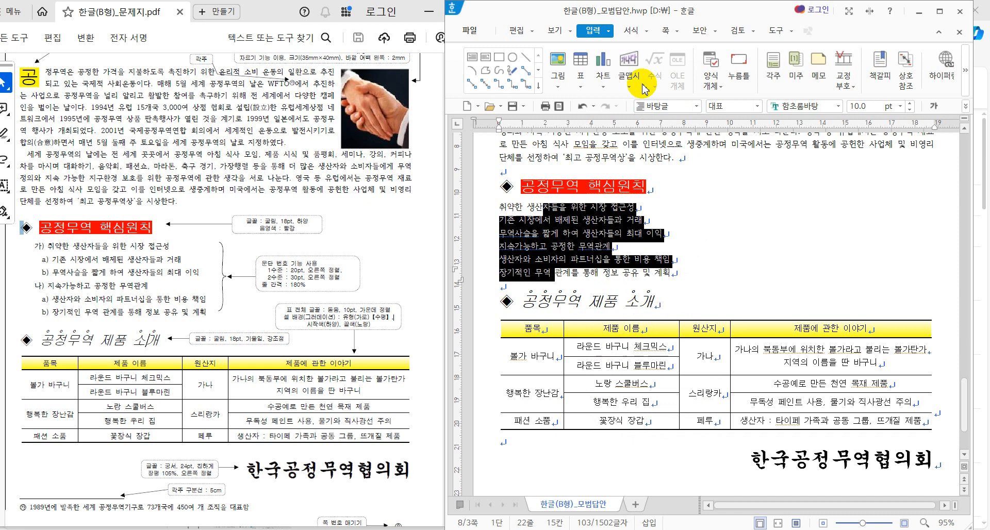
left_click(635, 32)
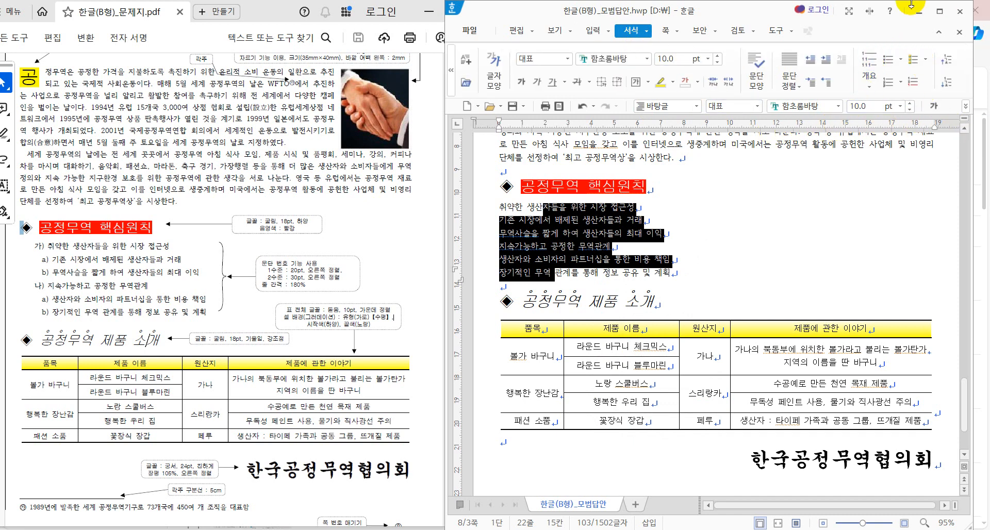
left_click(873, 87)
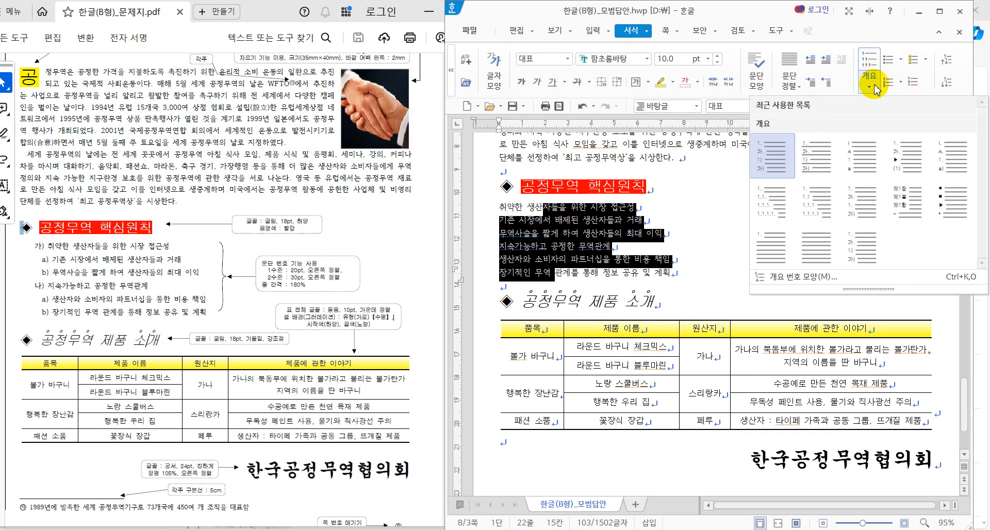
left_click(818, 212)
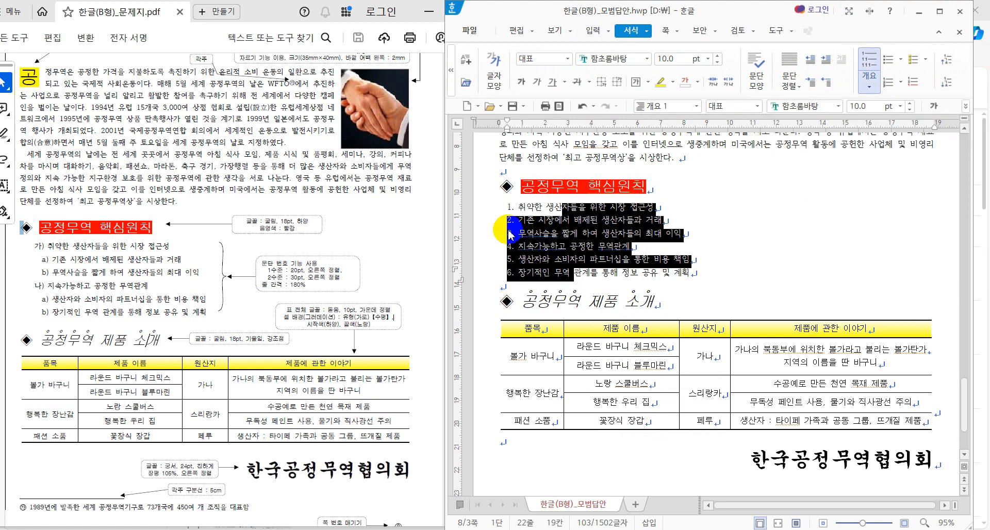
left_click(869, 83)
left_click(801, 286)
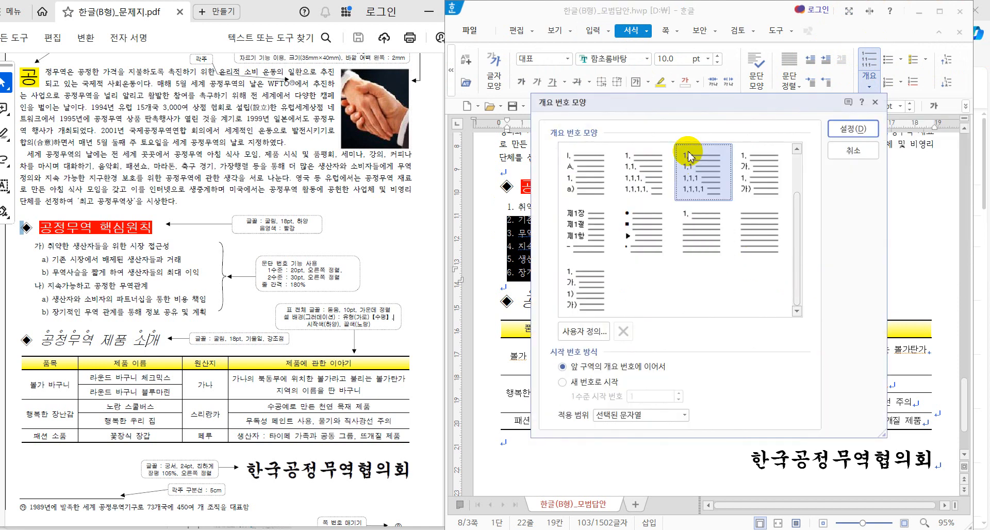
left_click(865, 129)
scroll(792, 300, "up", 10)
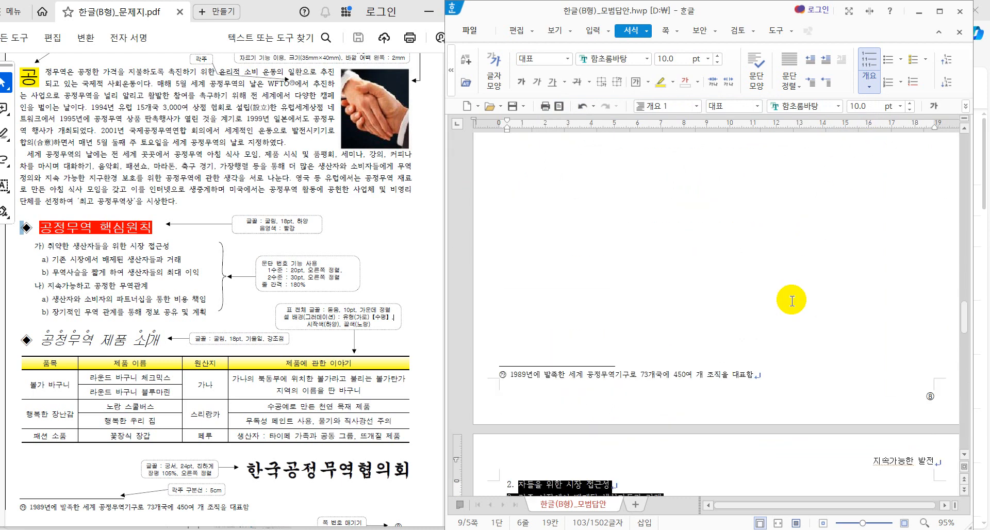
scroll(791, 300, "up", 4)
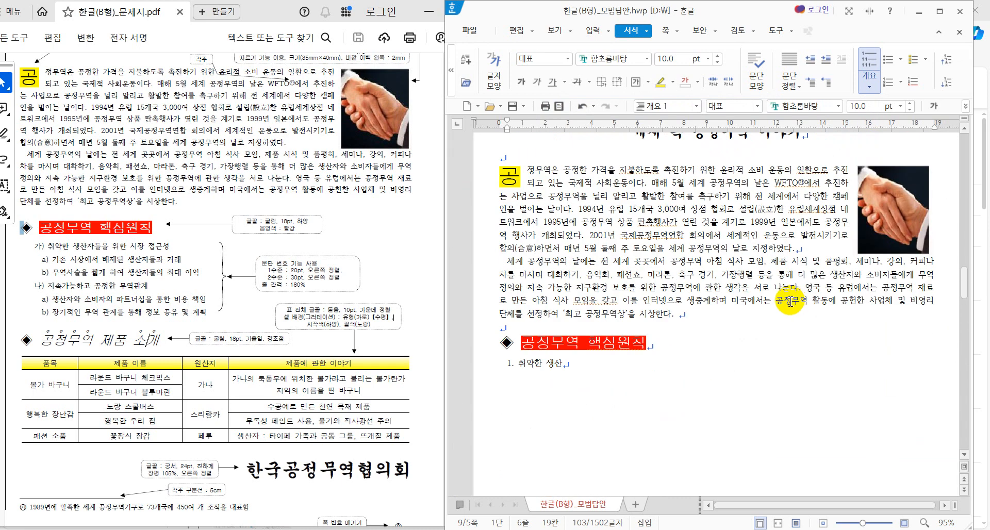
scroll(789, 302, "down", 5)
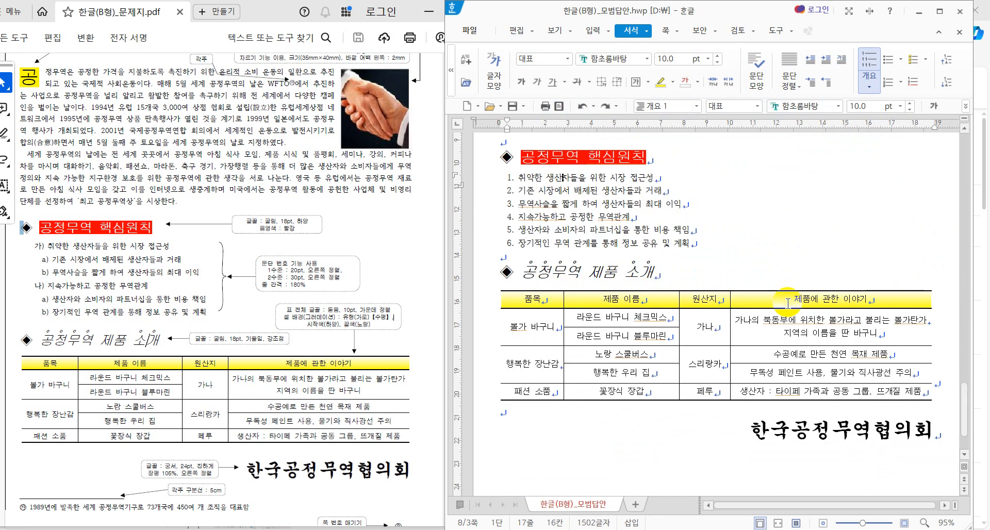
key("ctrl+z")
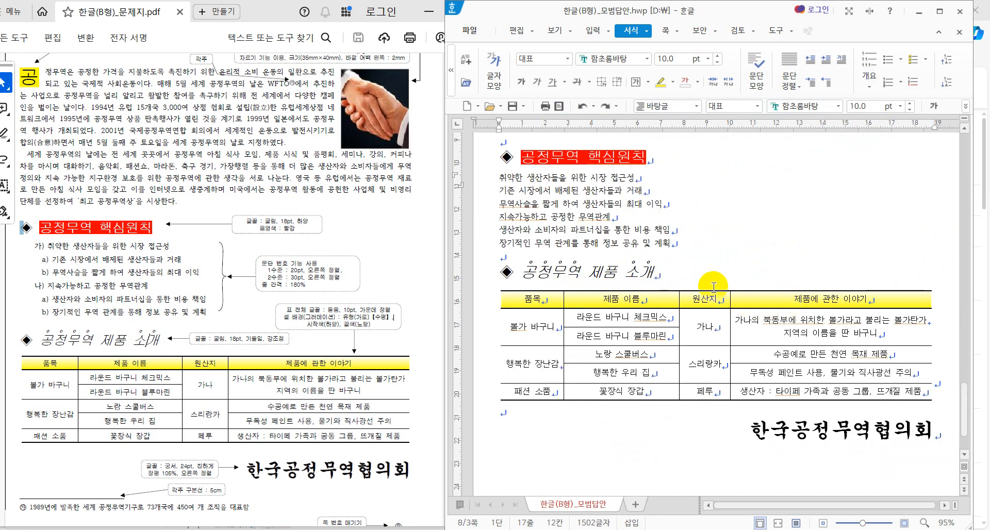
Step: Select the six principle lines and check 글머리표 및 문단 번호 without applying anything
left_click_drag(602, 182, 603, 229)
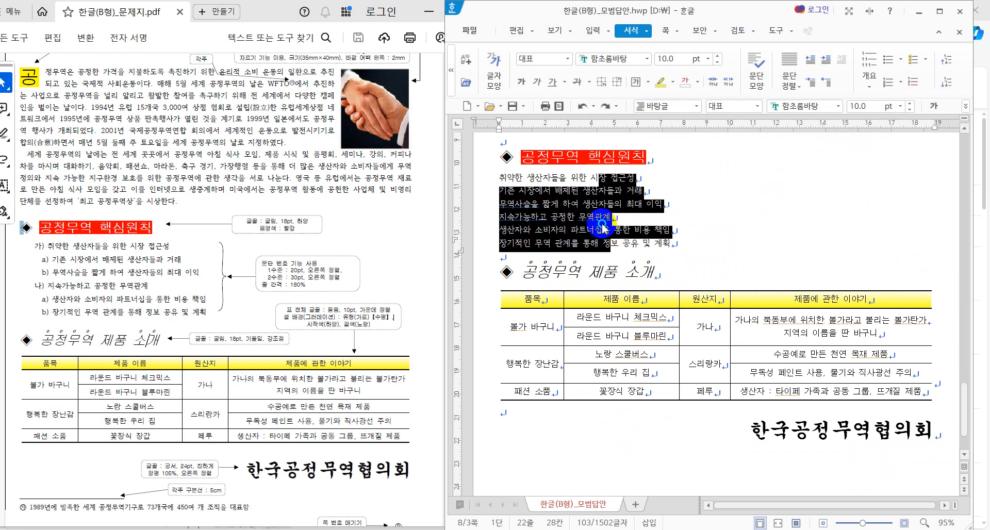
right_click(603, 225)
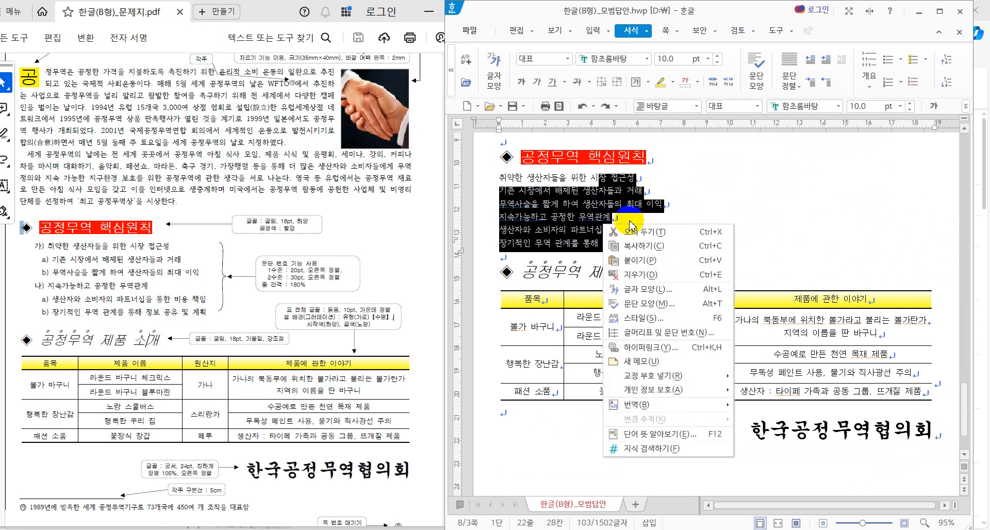
left_click(690, 342)
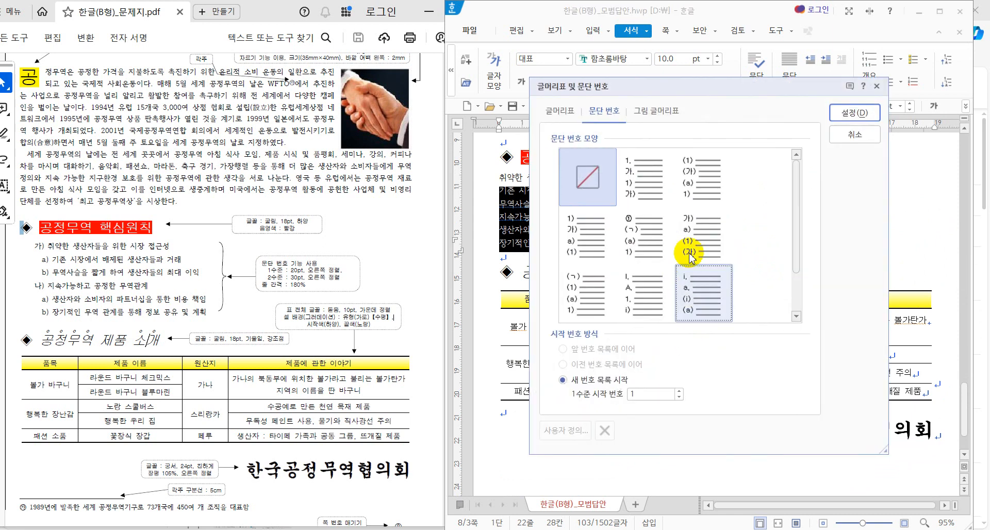
left_click(854, 135)
Step: Look at 개요 번호 모양, cancel it, then reopen 글머리표 및 문단 번호 for the lines
left_click(868, 88)
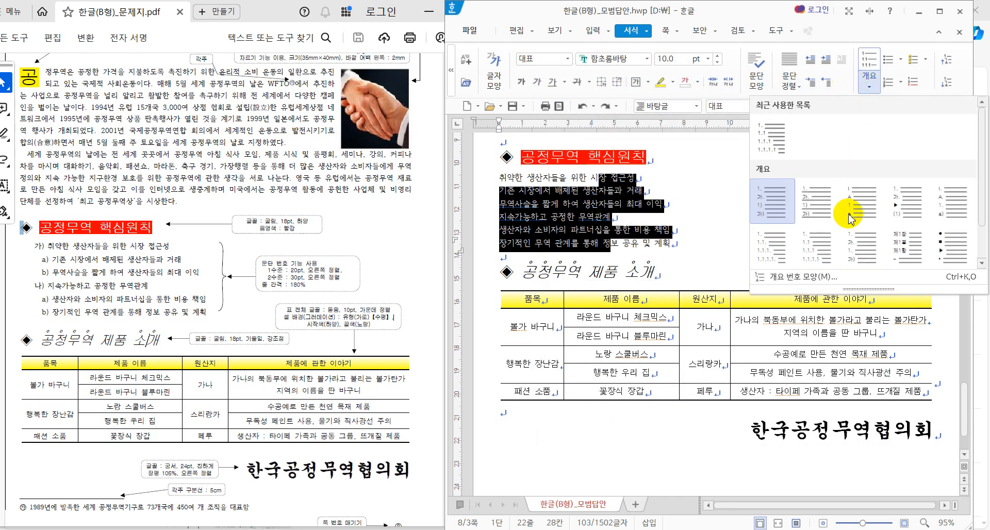
left_click(815, 280)
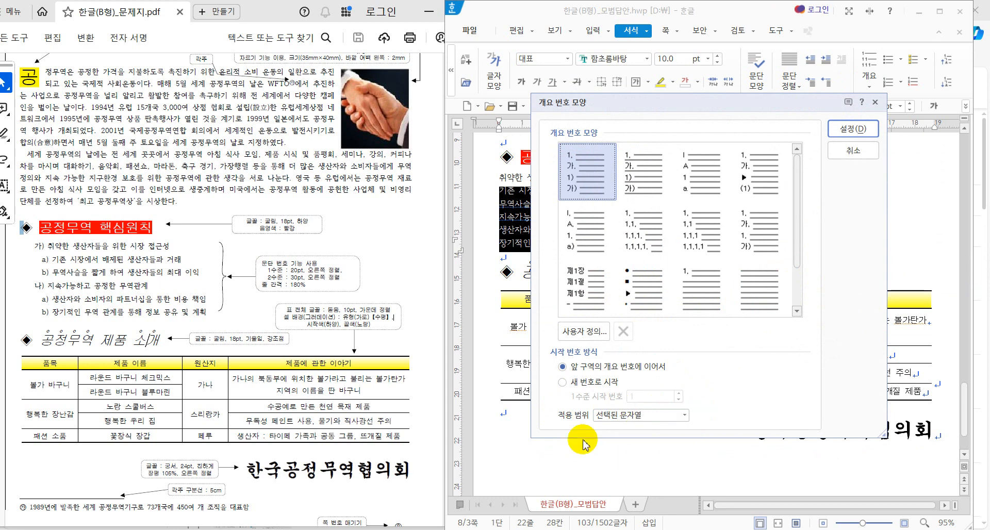
left_click(853, 150)
right_click(572, 196)
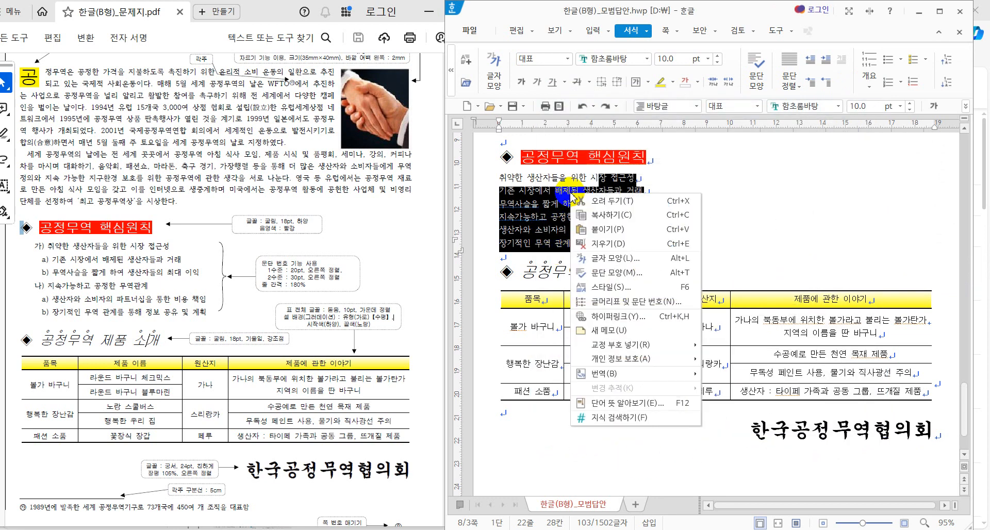
left_click(615, 306)
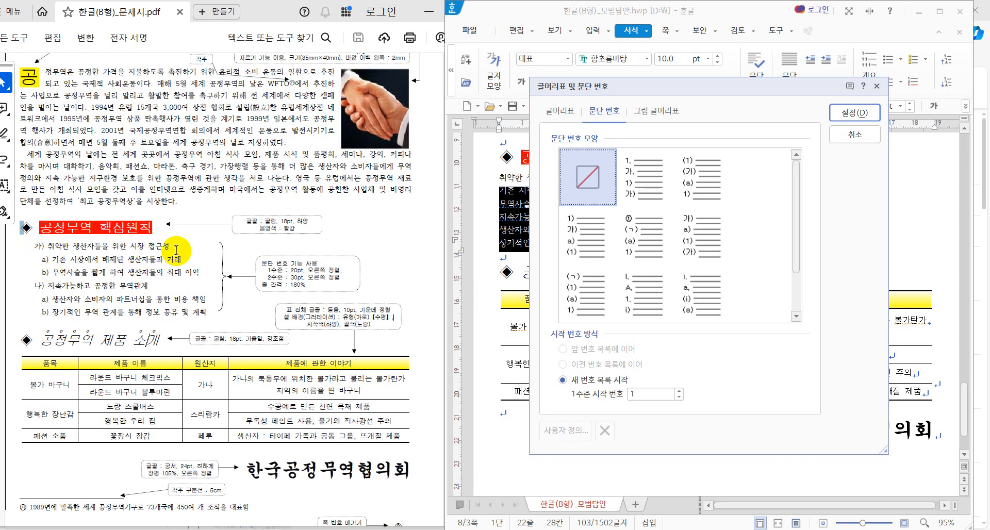
Step: Choose the 가) a) (1) (가) numbering style and open its 사용자 정의 settings
left_click(615, 165)
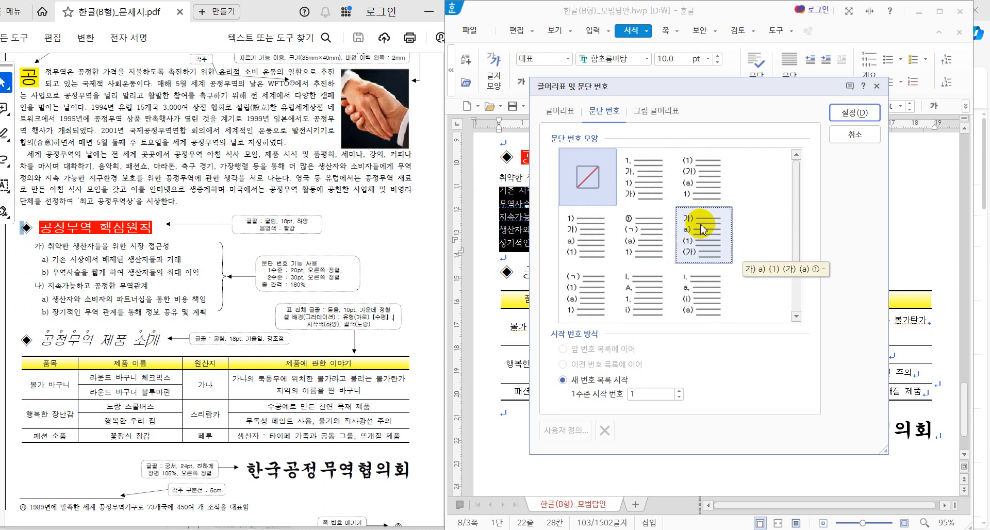
left_click(705, 243)
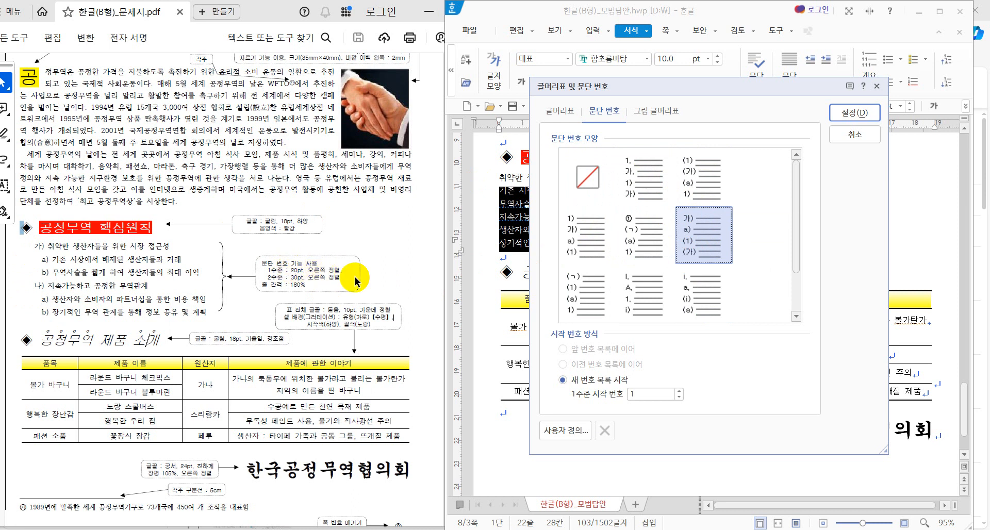
left_click(570, 436)
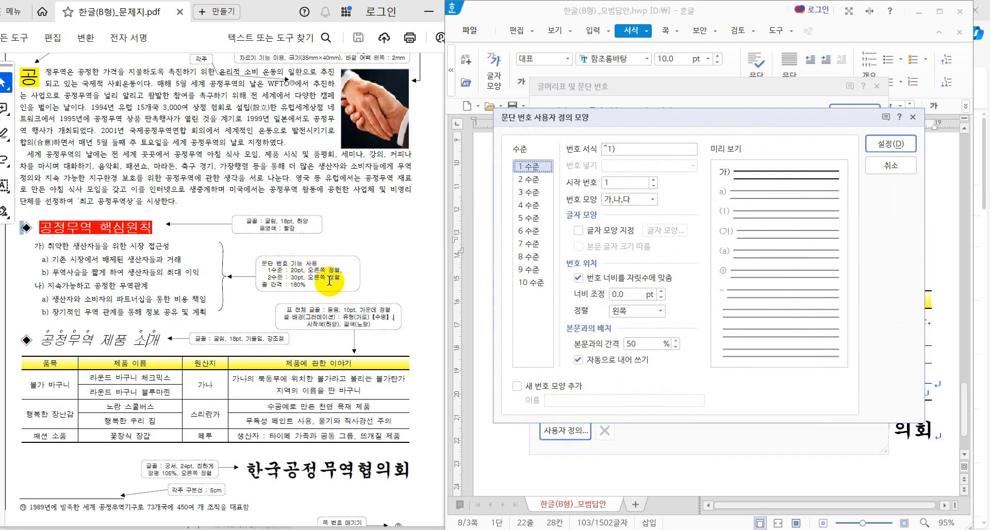
Step: Give the first-level numbers a 20 pt width, aligned right
left_click(625, 294)
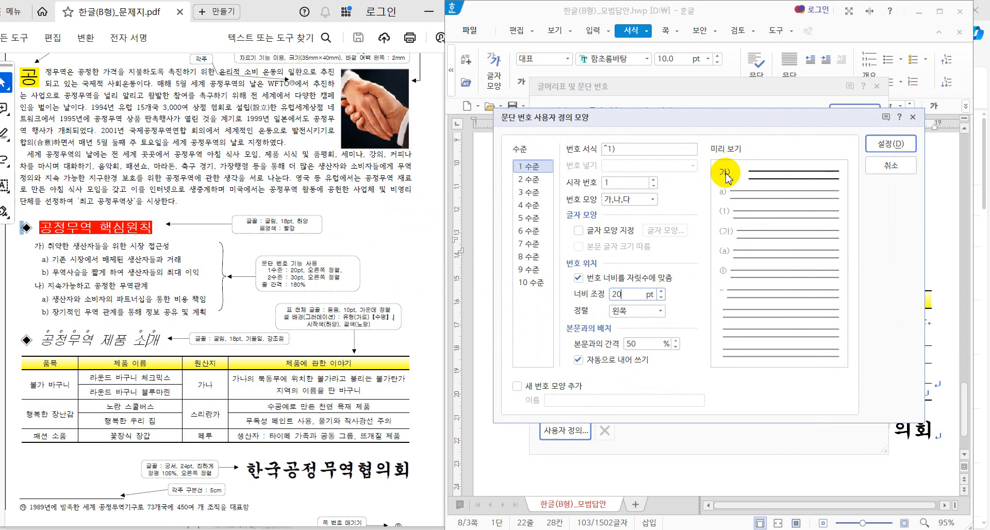
left_click(647, 311)
left_click(642, 346)
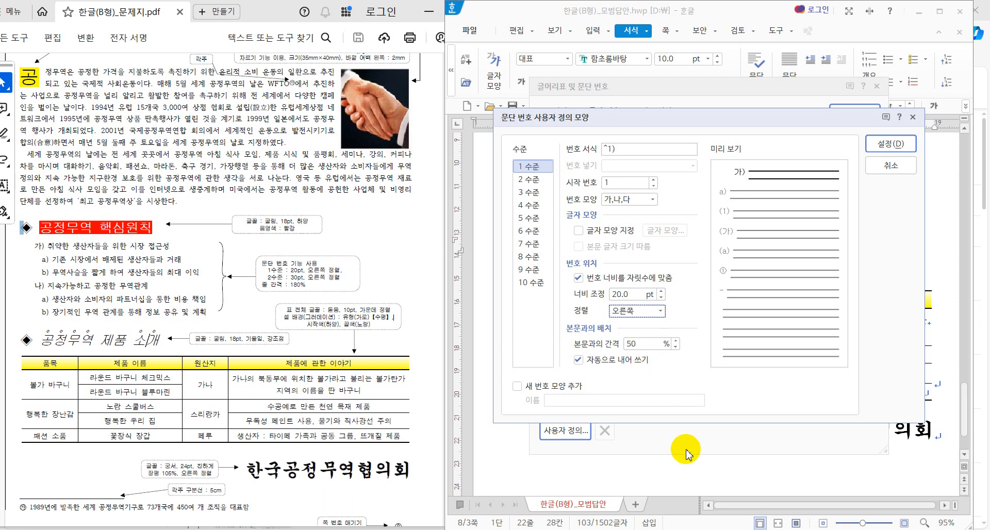
Step: Give the second-level numbers a 30 pt right-aligned width and confirm the custom numbering
left_click(543, 183)
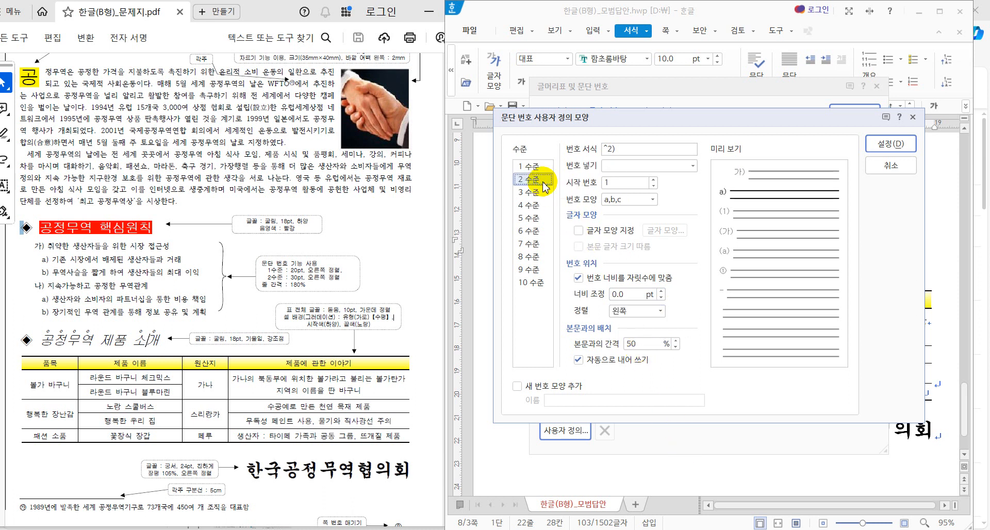
left_click(630, 294)
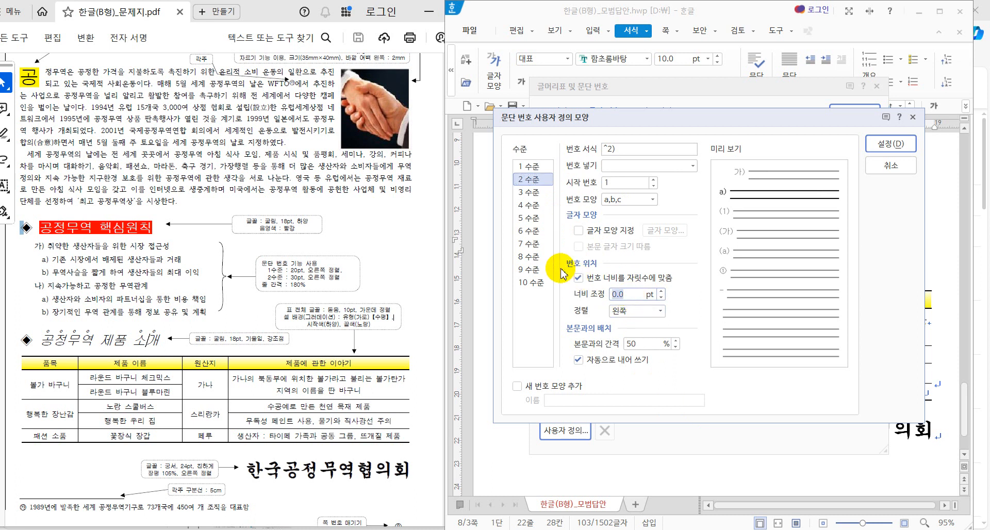
type("30")
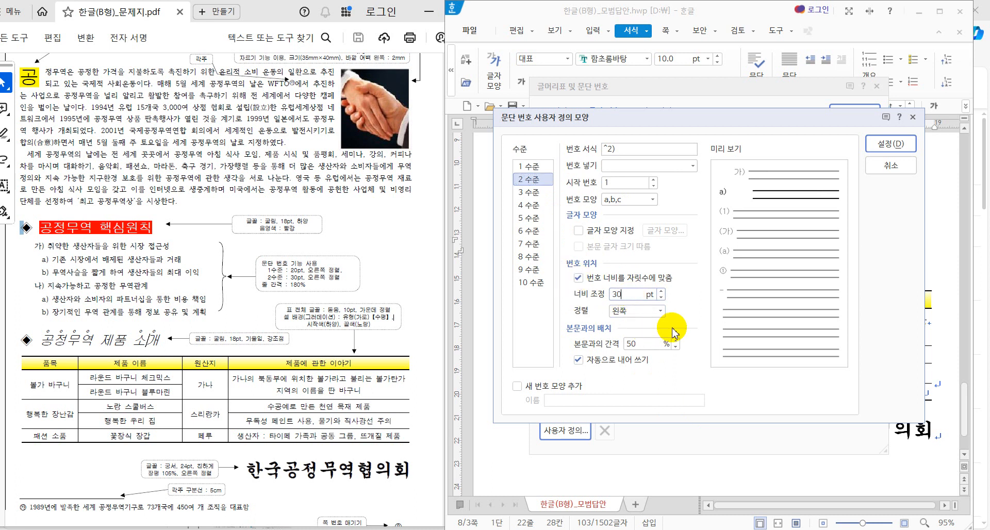
left_click(661, 311)
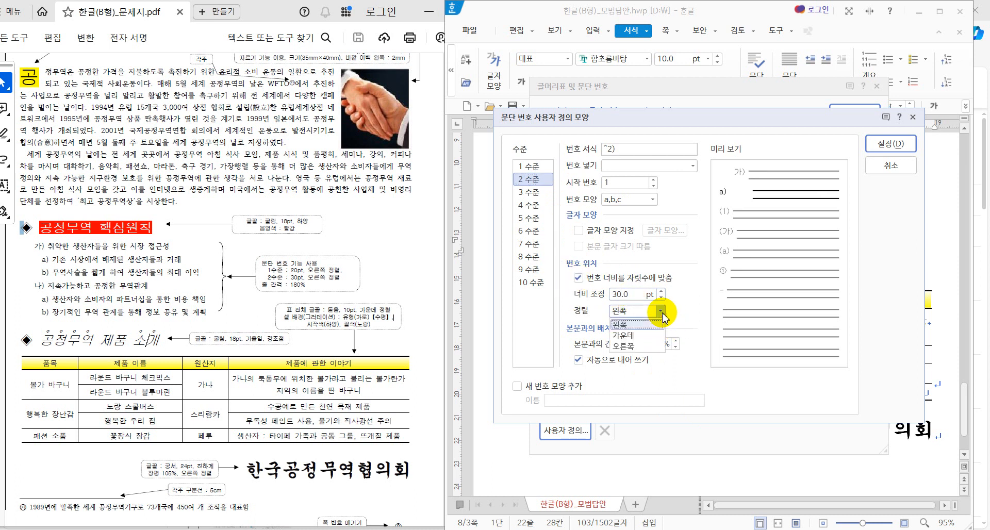
left_click(648, 346)
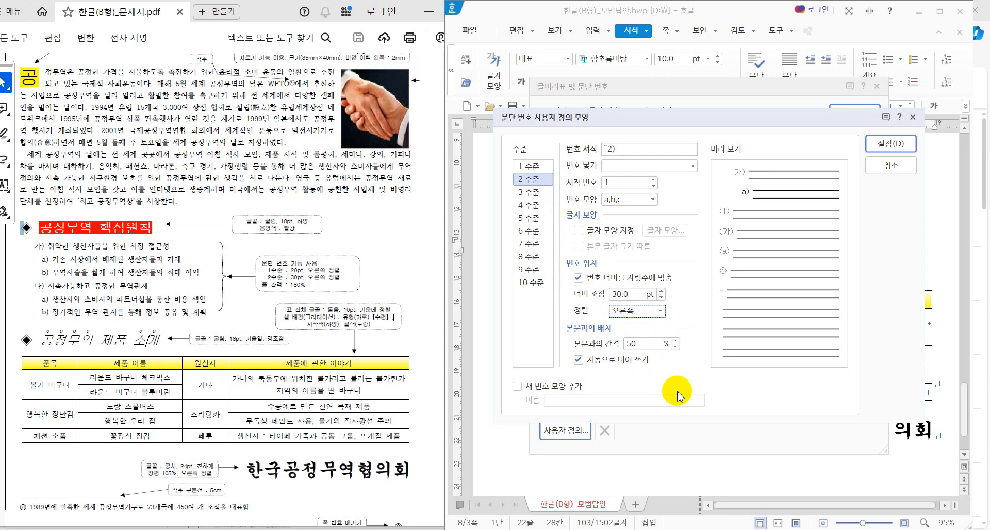
left_click(877, 149)
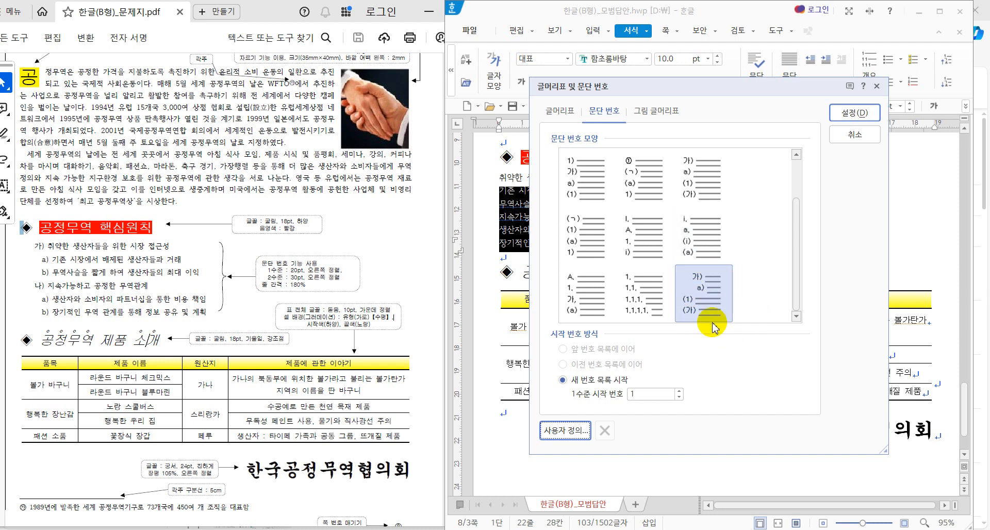
Step: Apply the customised 가) a) numbering to the six principle lines
left_click(839, 120)
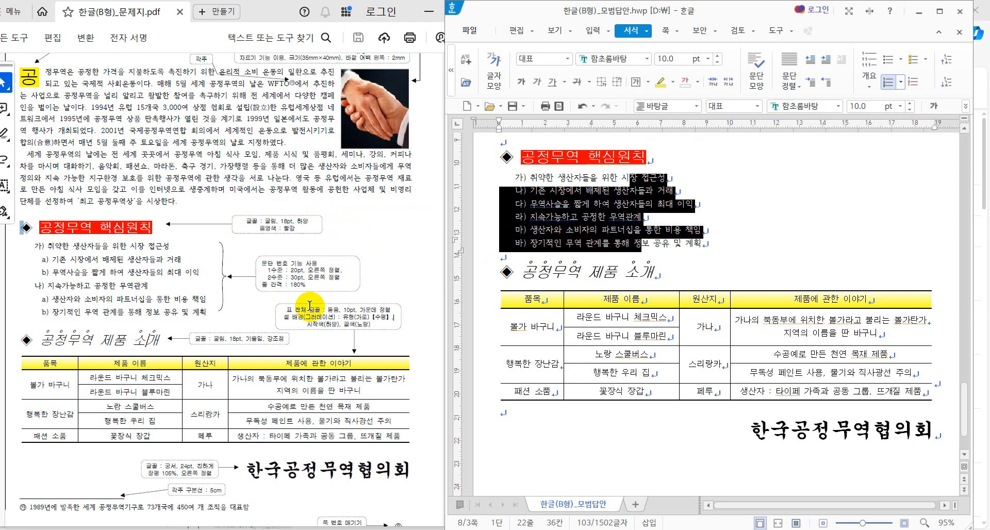
Step: Set the numbered principle lines' line spacing to 180%
left_click(966, 107)
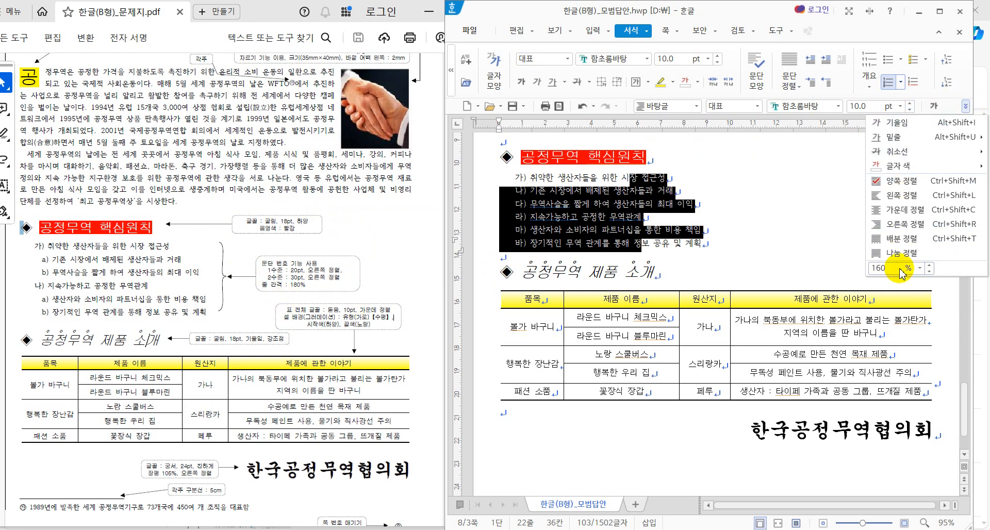
left_click(928, 266)
left_click(929, 267)
left_click(929, 267)
left_click(929, 267)
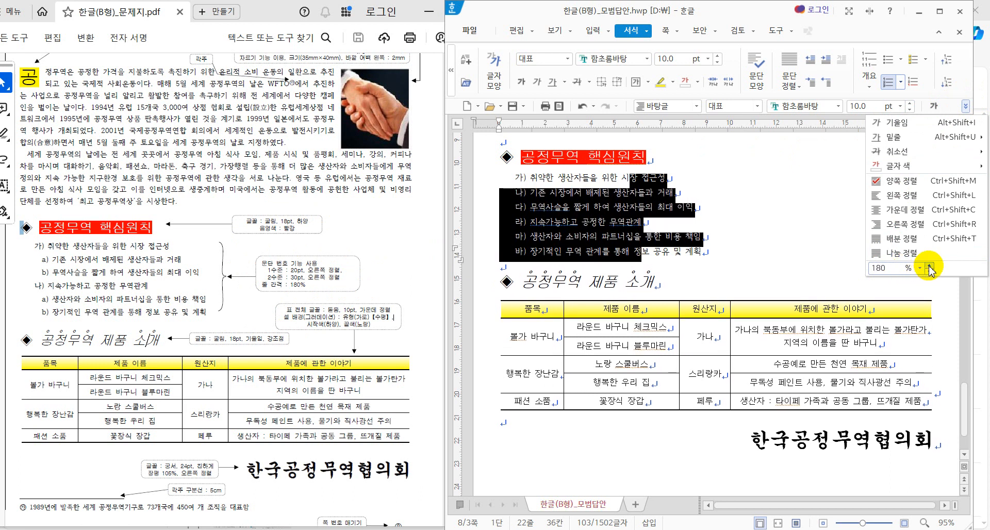
left_click(931, 272)
left_click(931, 271)
left_click(931, 273)
left_click(931, 273)
left_click(932, 268)
left_click(933, 267)
left_click(929, 266)
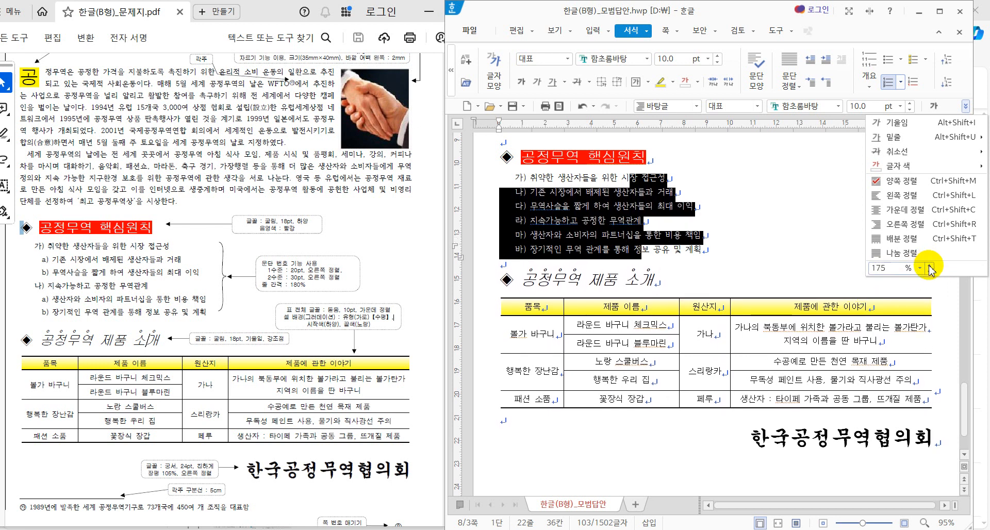
left_click(929, 265)
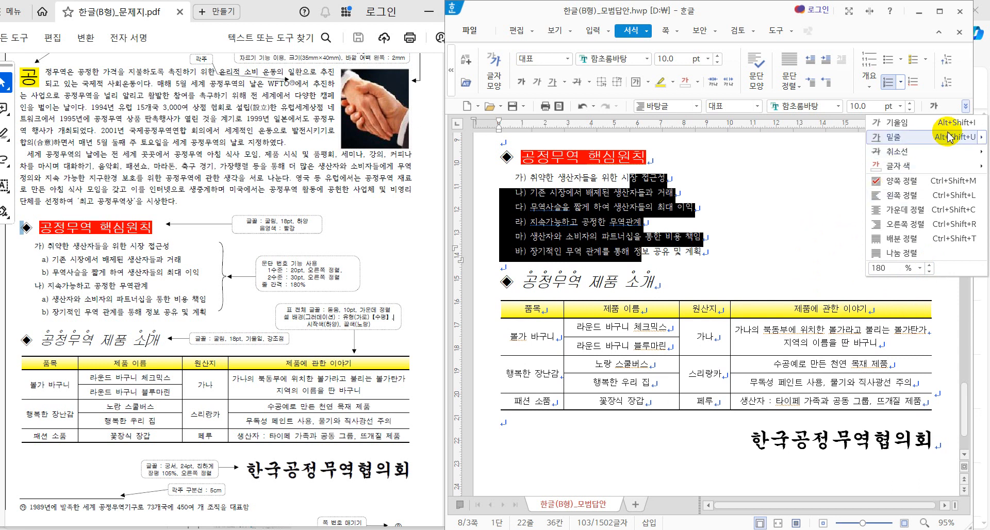
left_click(966, 109)
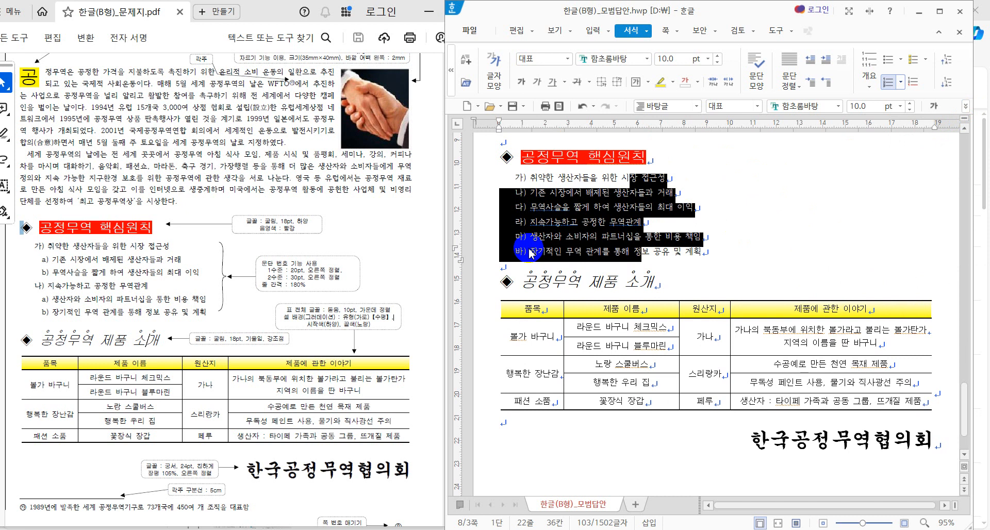
Step: Try selecting the 나) and 다) principle lines, then clear the selection to redo it
left_click(752, 160)
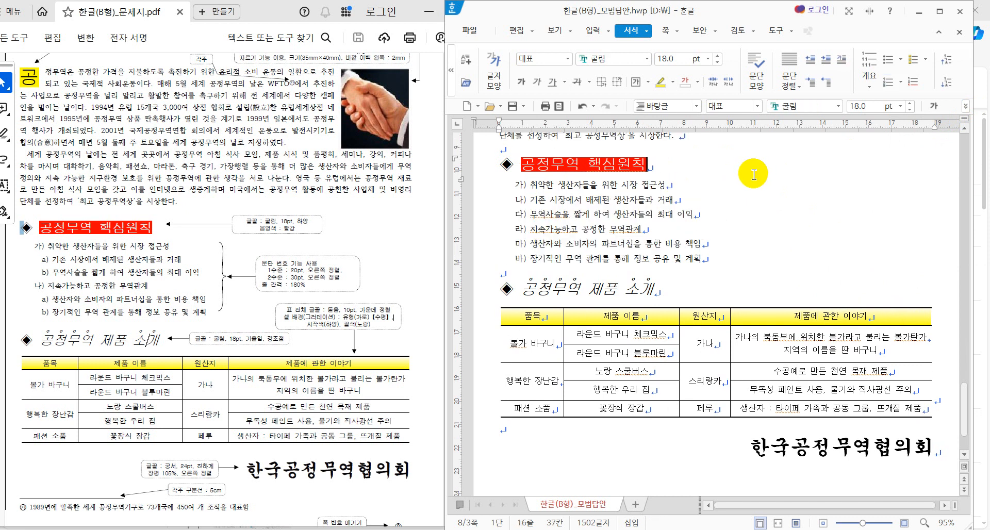
left_click(528, 185)
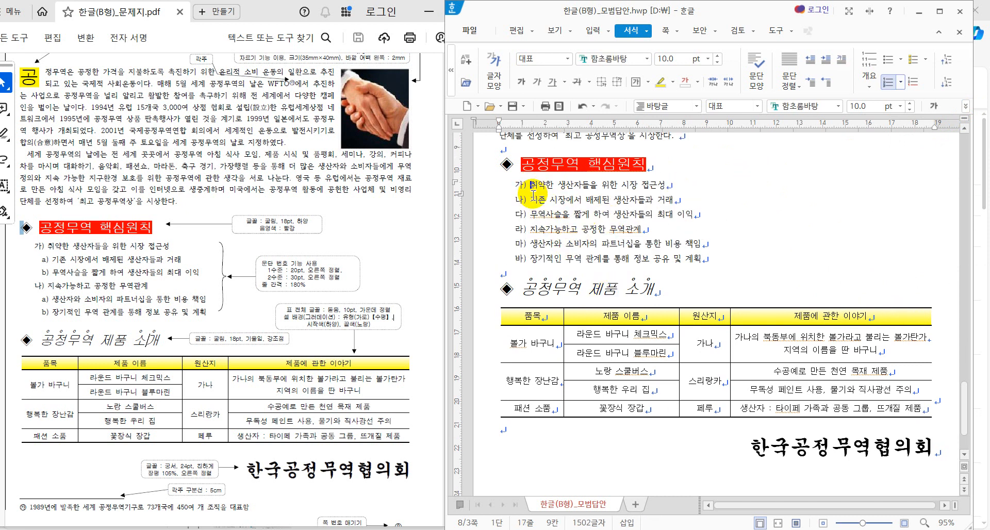
left_click_drag(530, 185, 627, 202)
left_click(689, 224)
left_click_drag(709, 213, 514, 205)
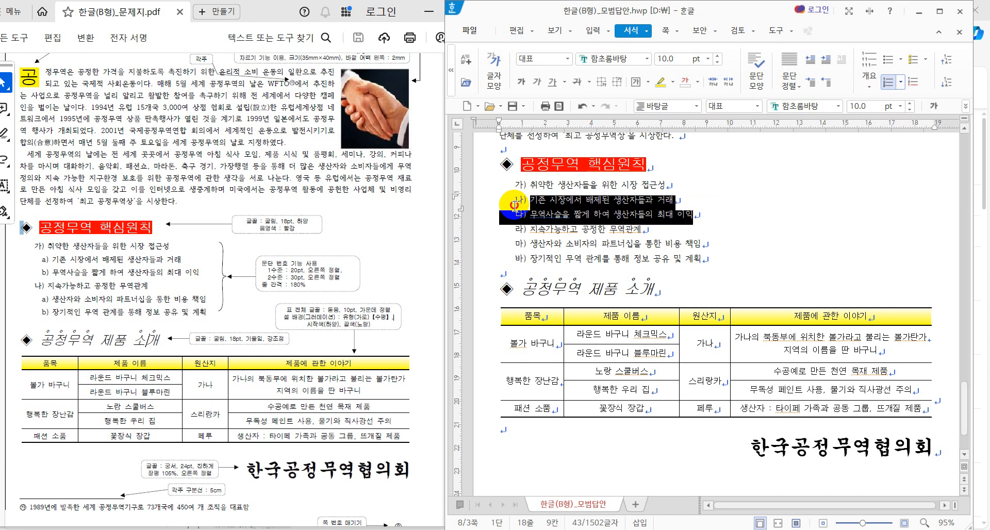
left_click(727, 199)
Step: Demote the 나) and 다) lines with Ctrl+Numpad+ to become sub-items a) and b) under 가)
left_click_drag(610, 200, 610, 217)
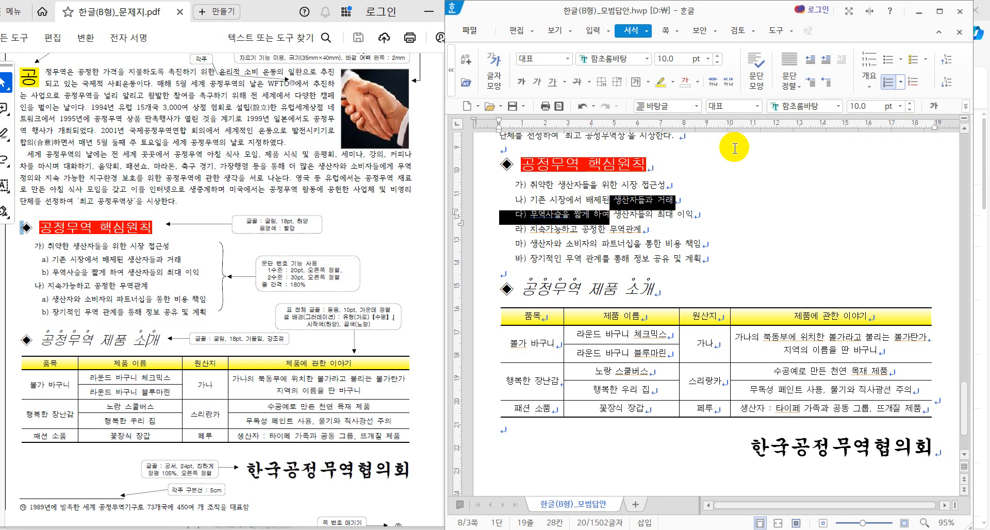
key("ctrl+KP_Add")
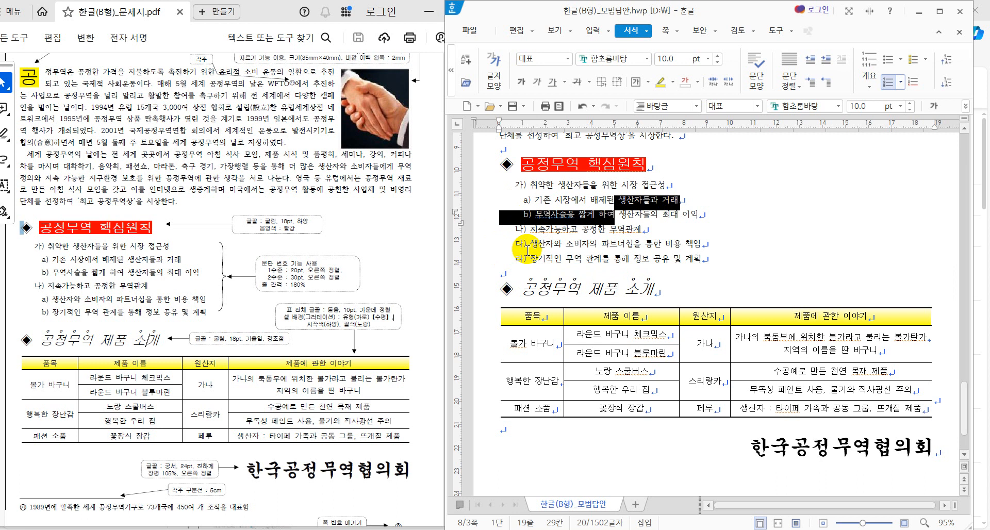
key("ctrl+KP_Add")
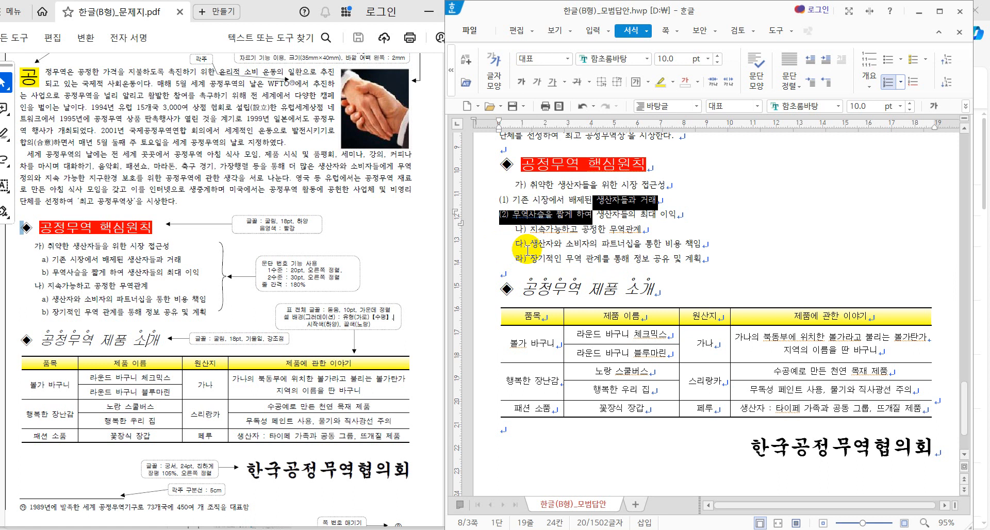
key("ctrl+KP_Subtract")
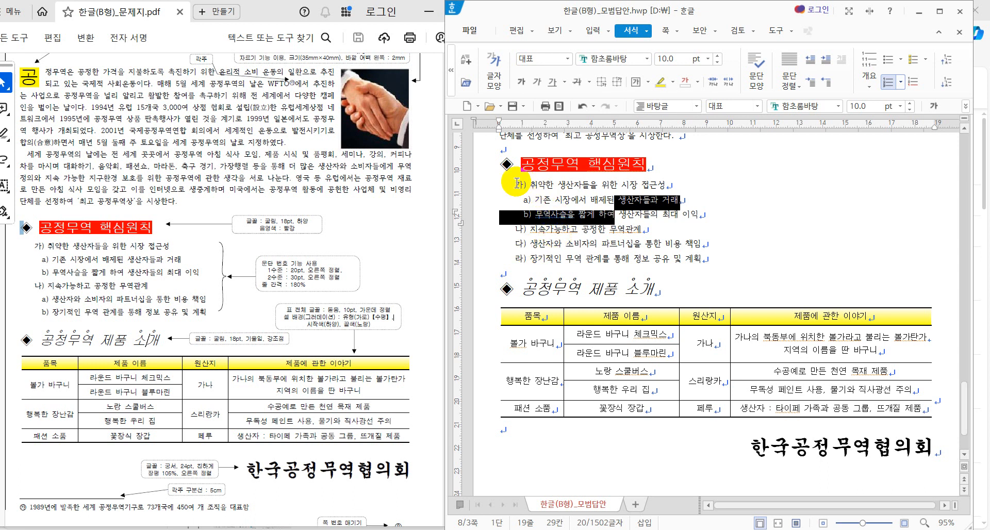
Step: Demote the 다) and 라) lines one level with Ctrl+Numpad+
left_click_drag(553, 243, 562, 260)
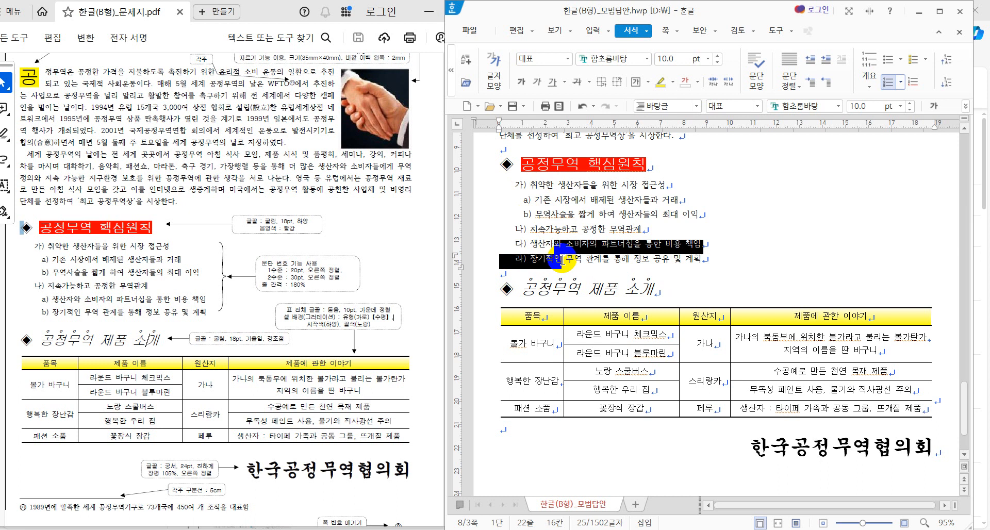
key("ctrl+KP_Add")
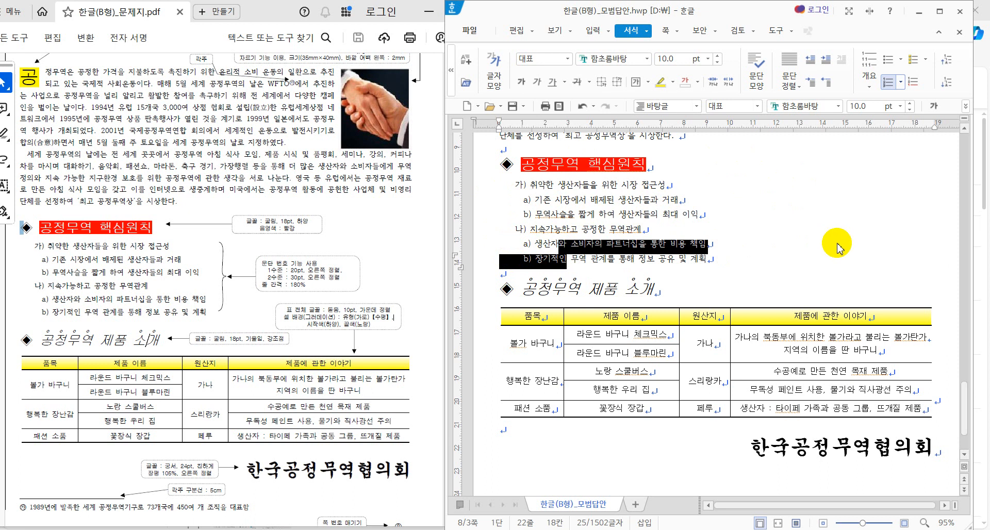
Step: Reapply the 가) a) (1) (가) paragraph numbering style to the selected key-principles lines
left_click(815, 227)
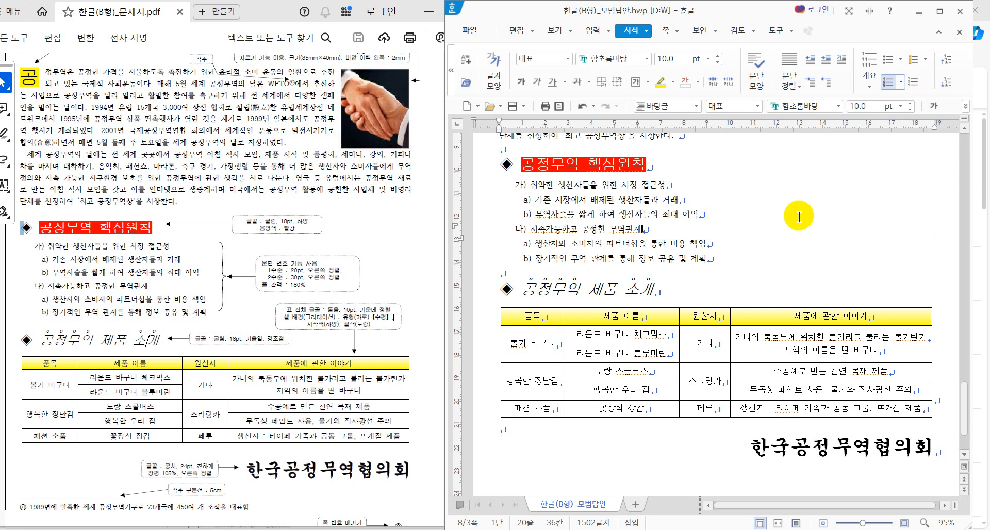
left_click_drag(566, 184, 588, 258)
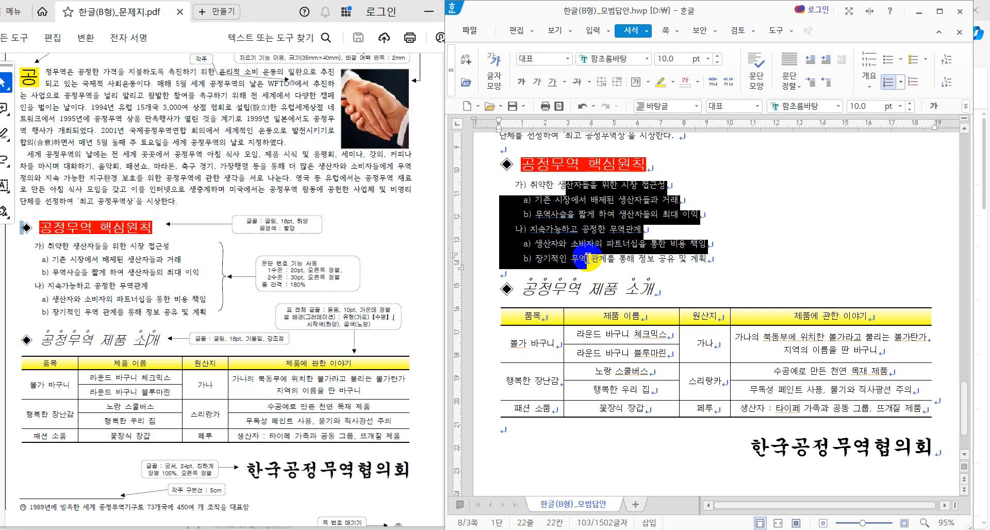
right_click(562, 207)
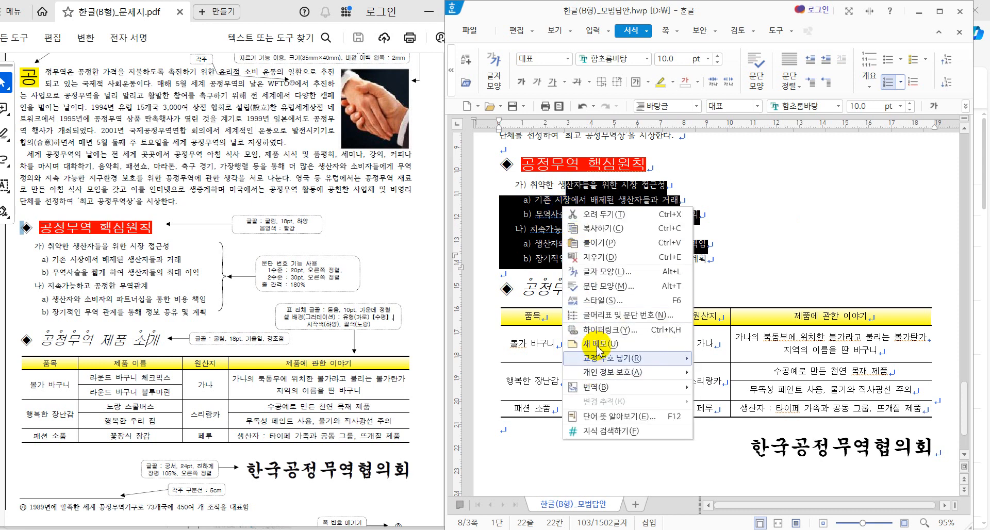
left_click(608, 315)
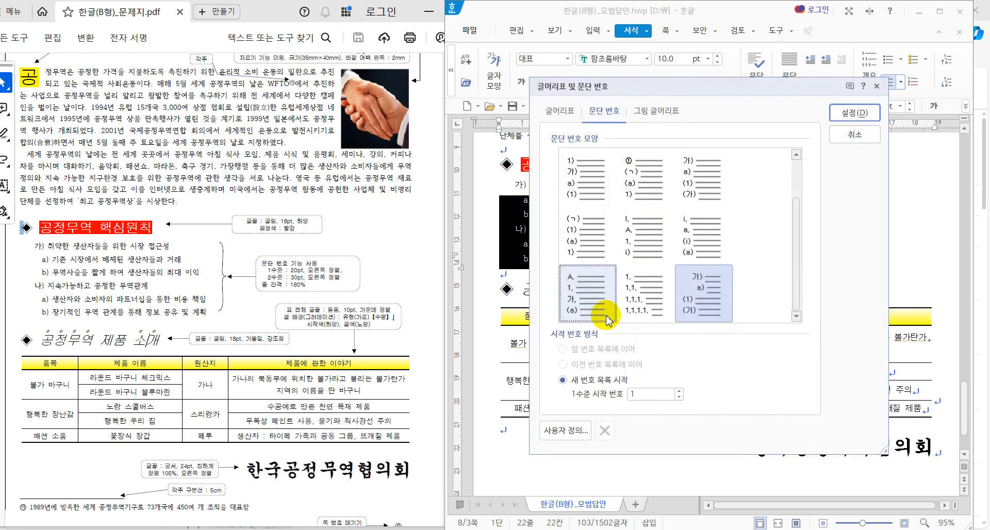
left_click(696, 305)
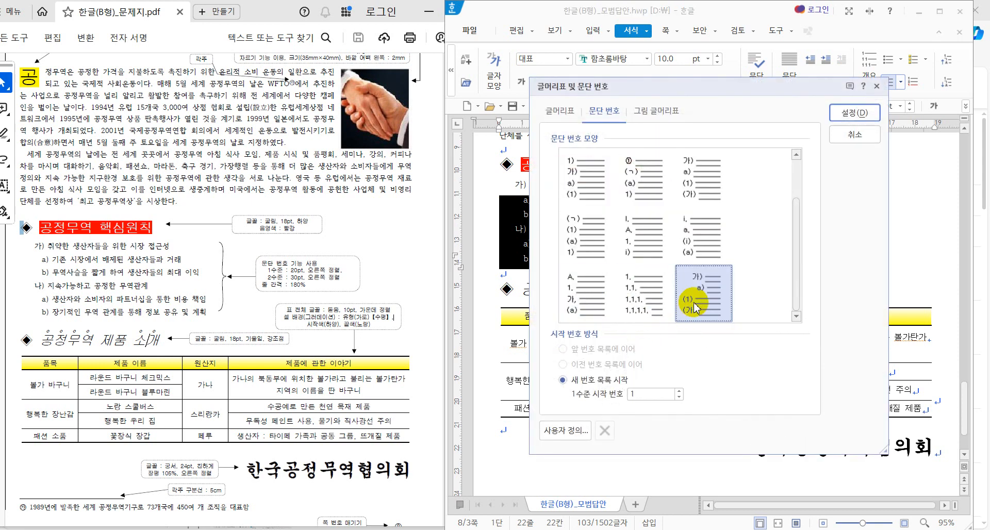
left_click(850, 113)
left_click(743, 230)
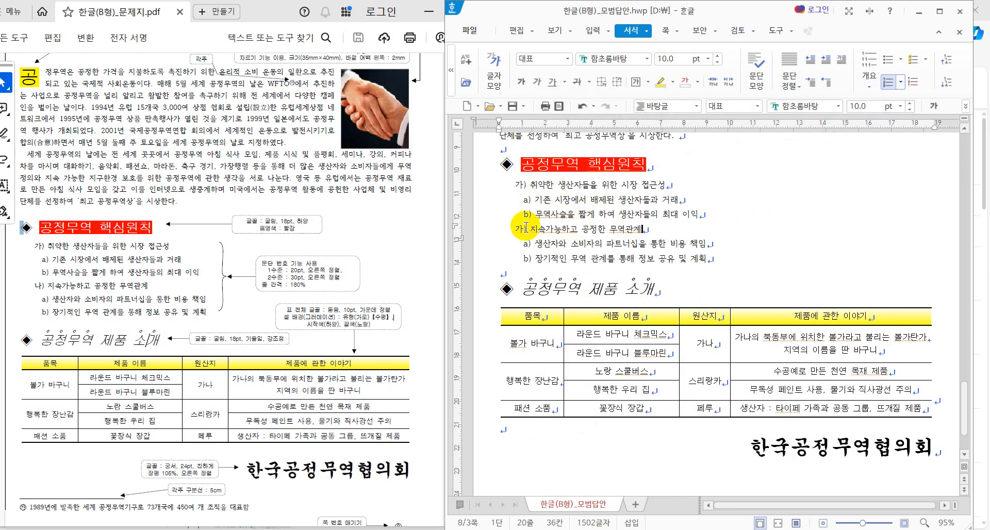
key("Home")
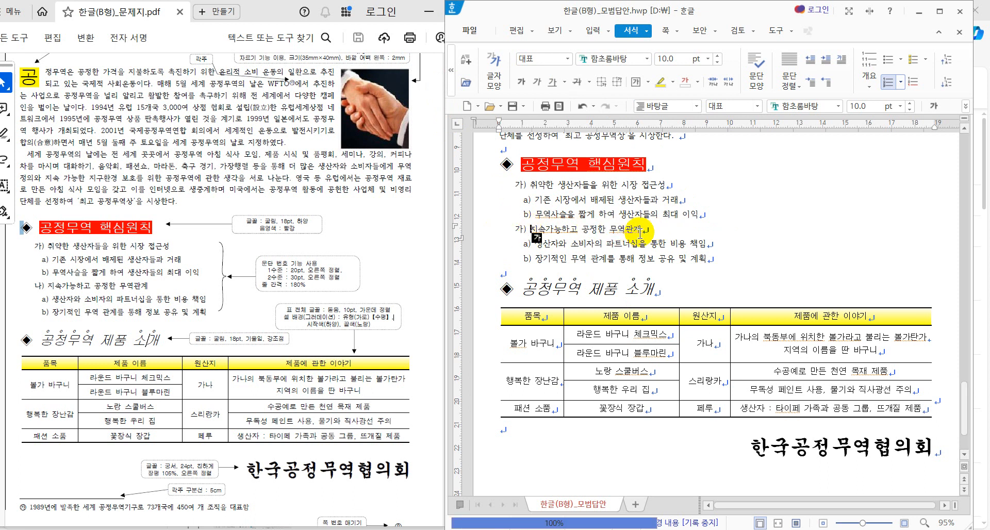
Step: Set the 지속가능하고 공정한 무역관계 item to continue the previous numbering, so it reads 나)
left_click(548, 232)
right_click(550, 233)
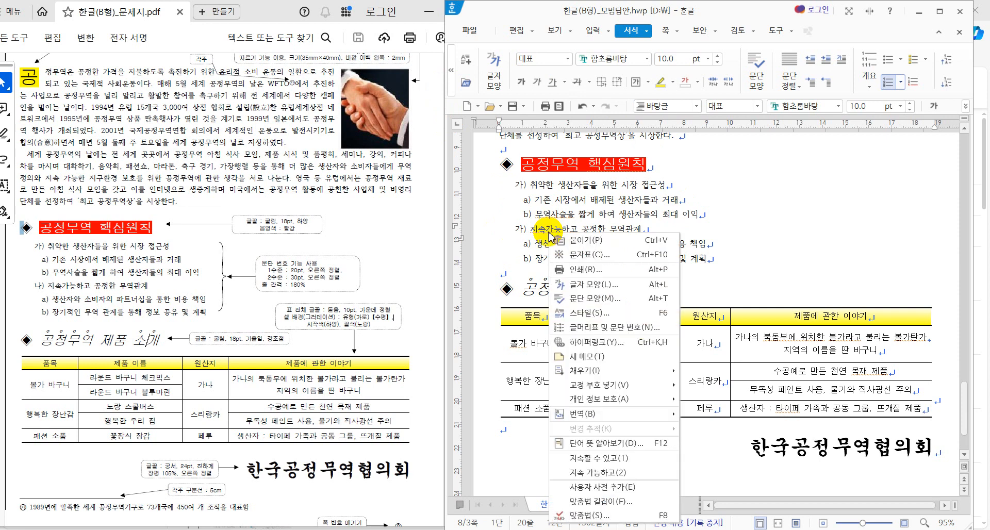
left_click(617, 334)
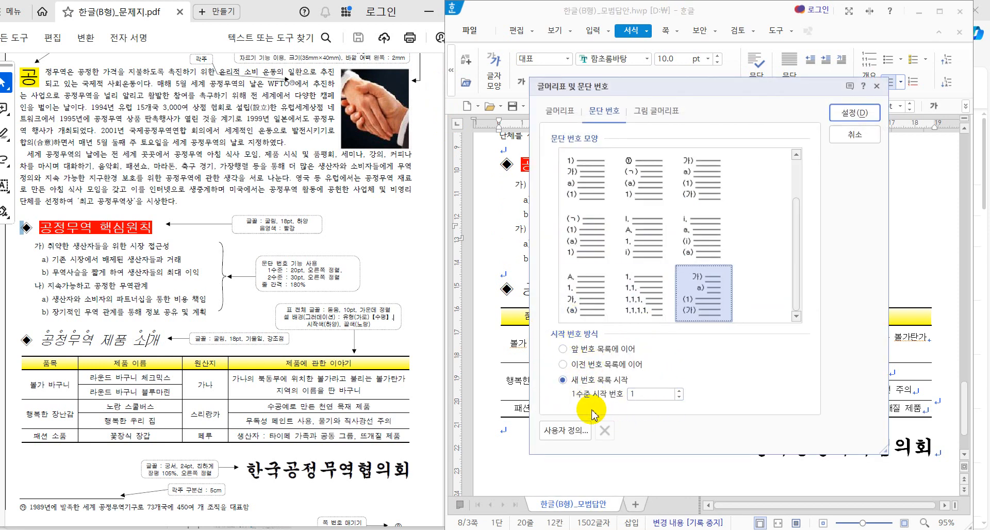
left_click(639, 397)
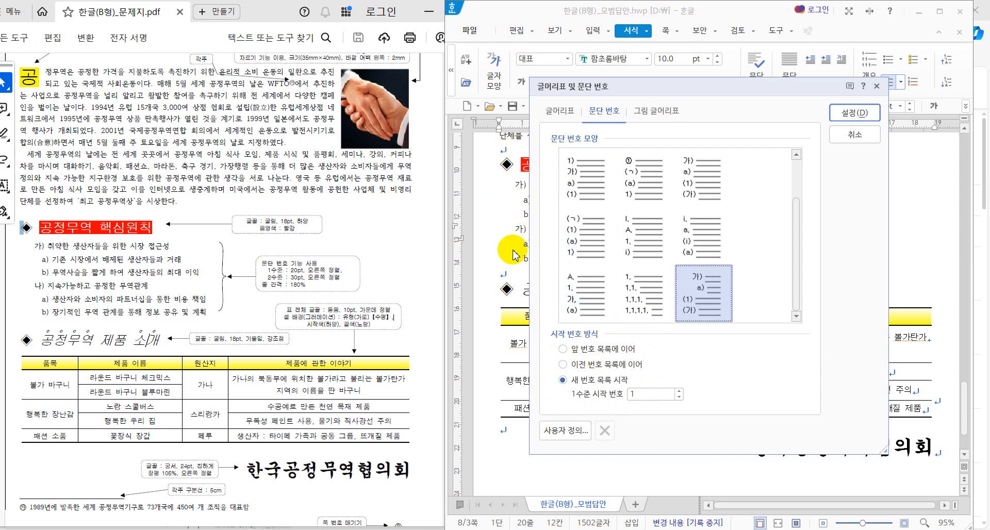
left_click(564, 350)
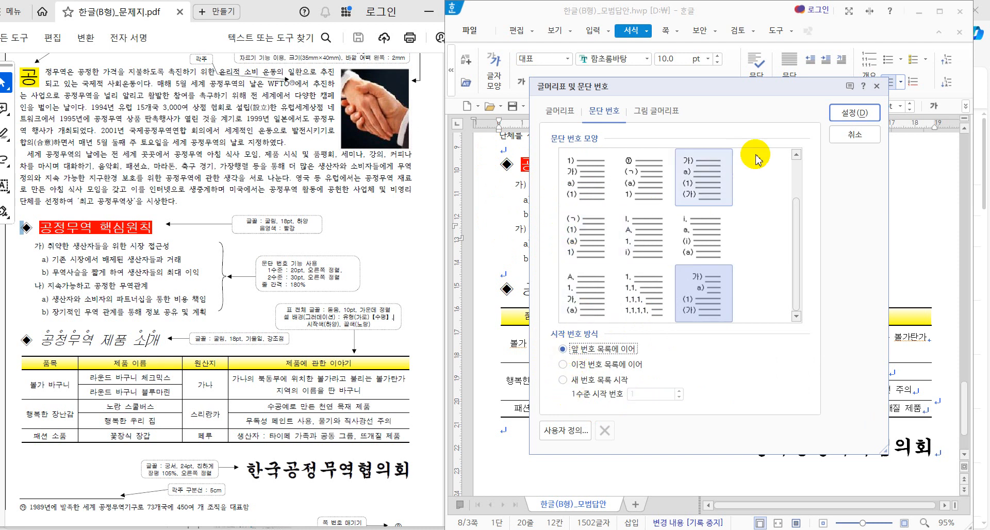
left_click(853, 111)
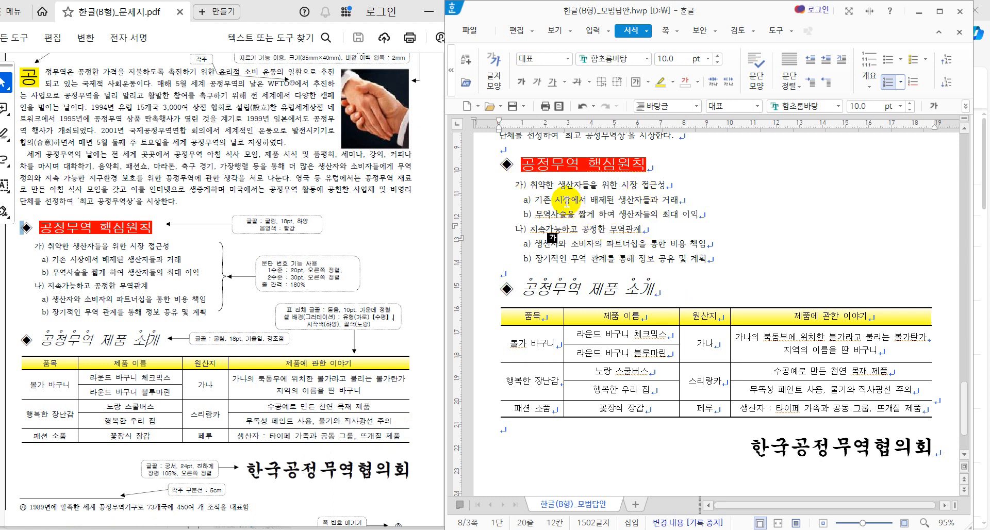
left_click_drag(563, 199, 565, 217)
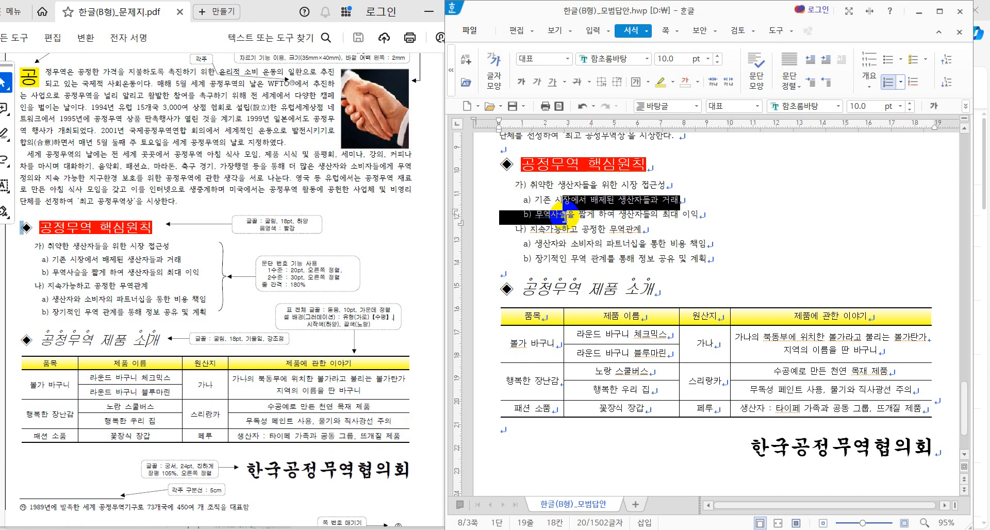
left_click(752, 217)
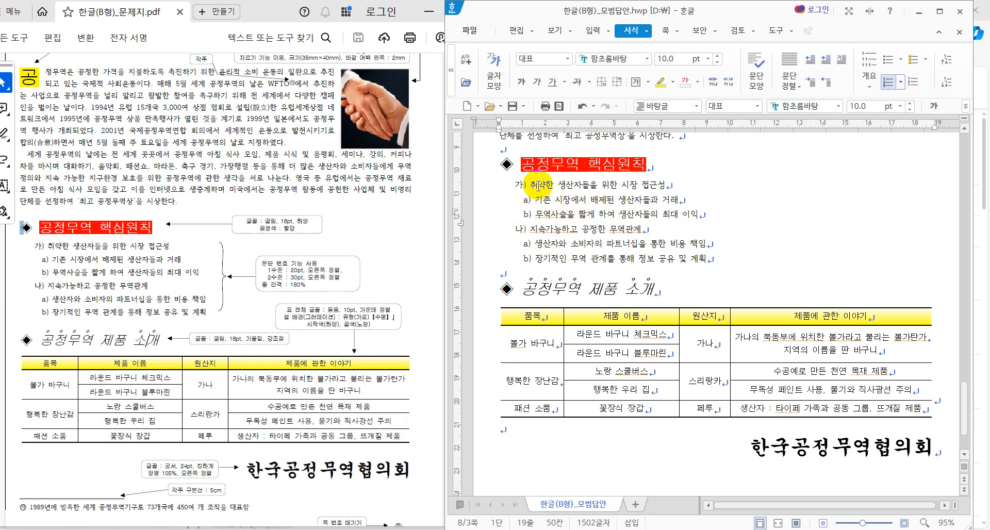
left_click_drag(533, 187, 652, 266)
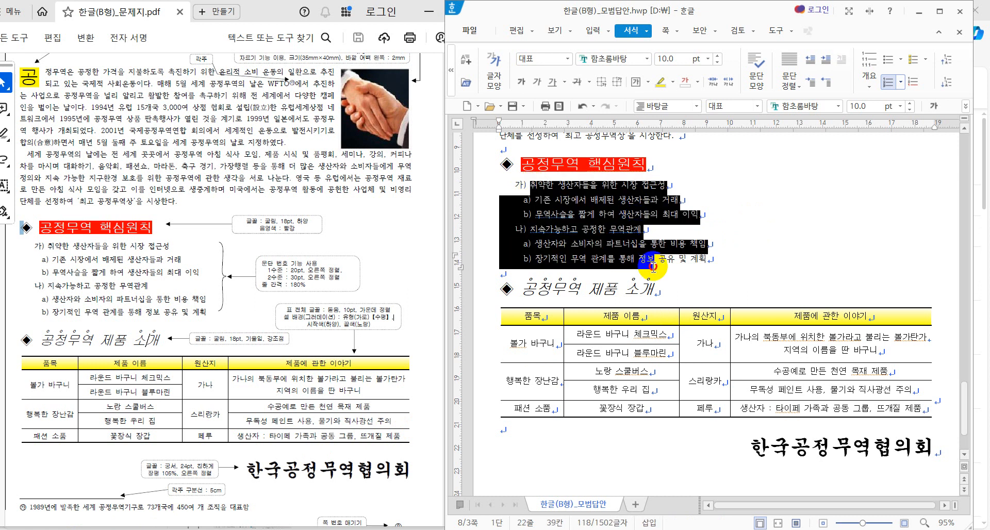
left_click(966, 106)
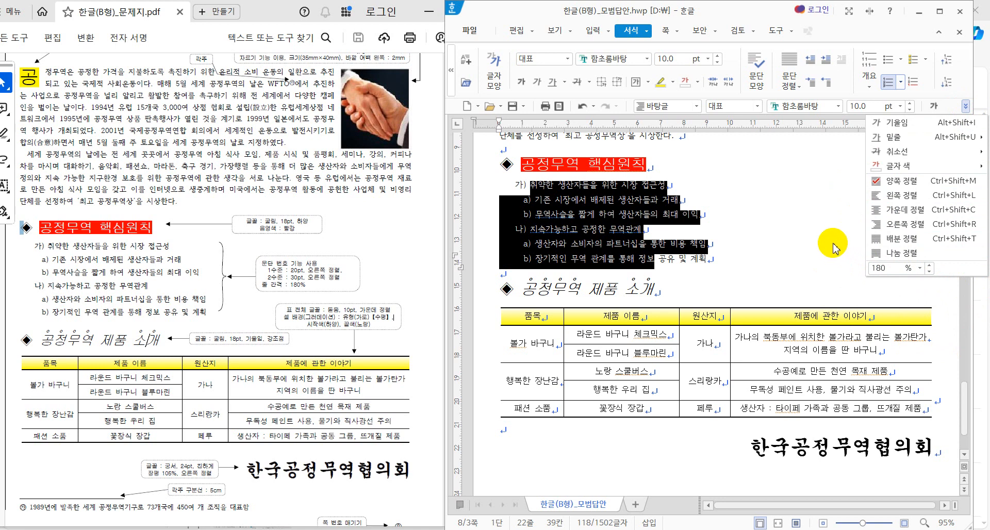
left_click(824, 228)
right_click(592, 205)
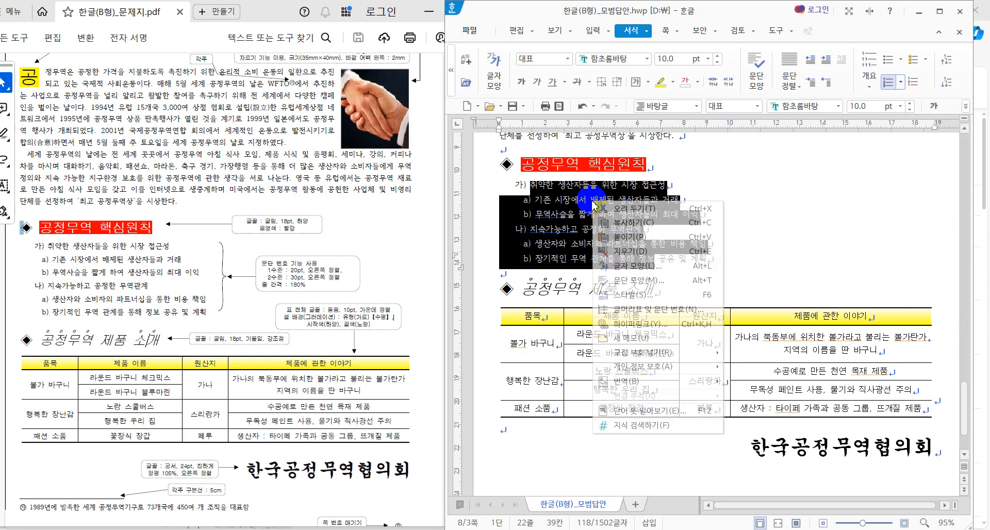
left_click(646, 309)
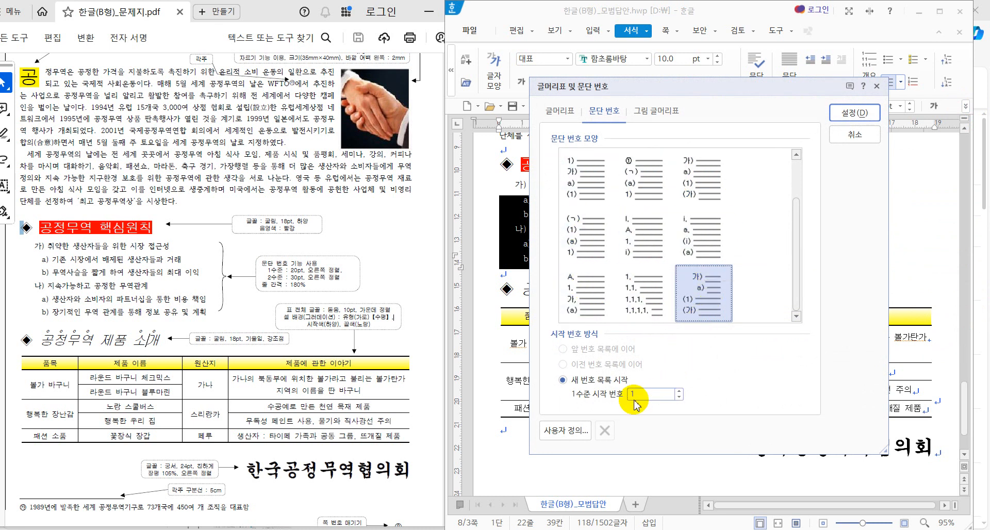
left_click(704, 178)
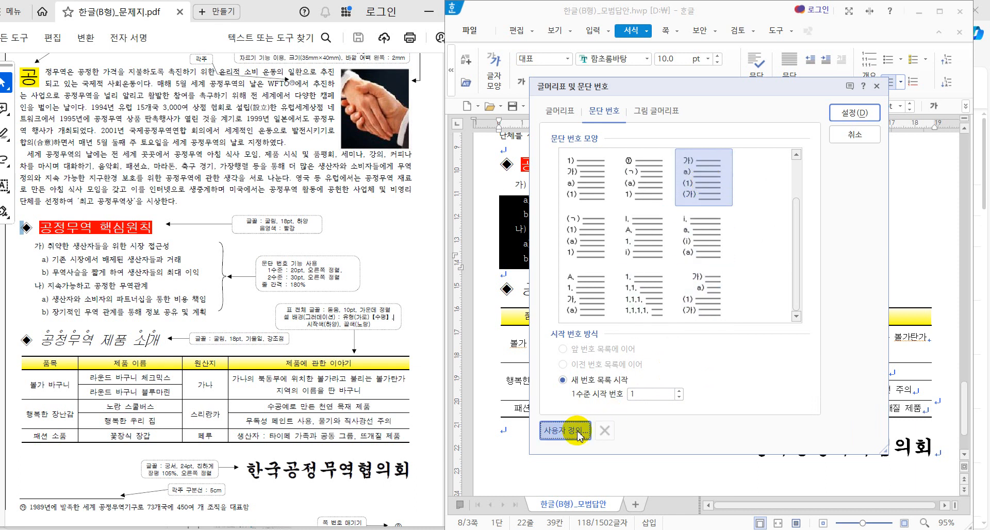
left_click(572, 430)
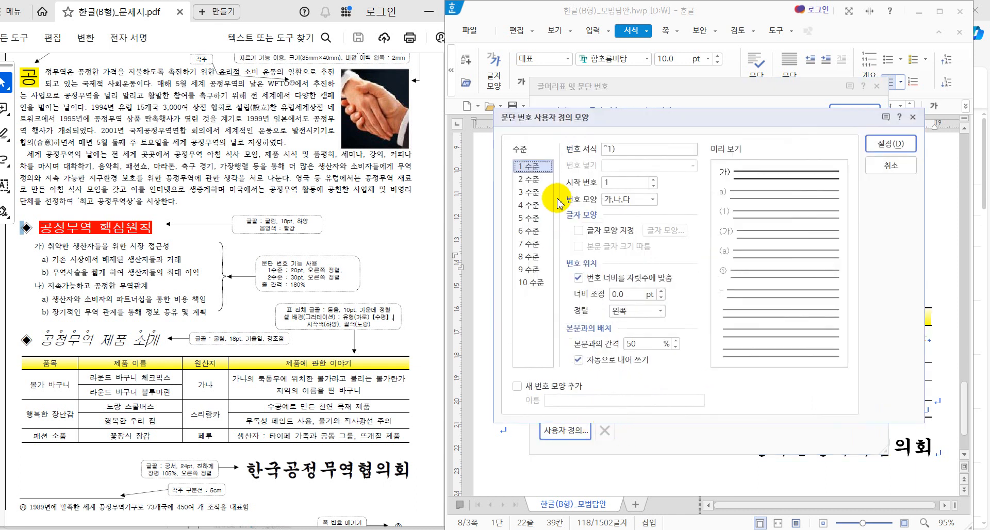
left_click(624, 151)
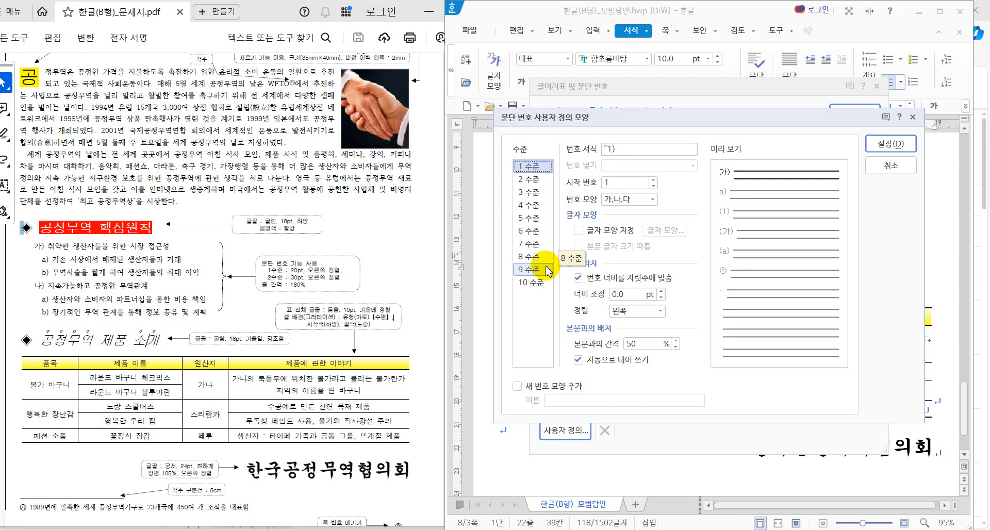
left_click(883, 166)
left_click(858, 138)
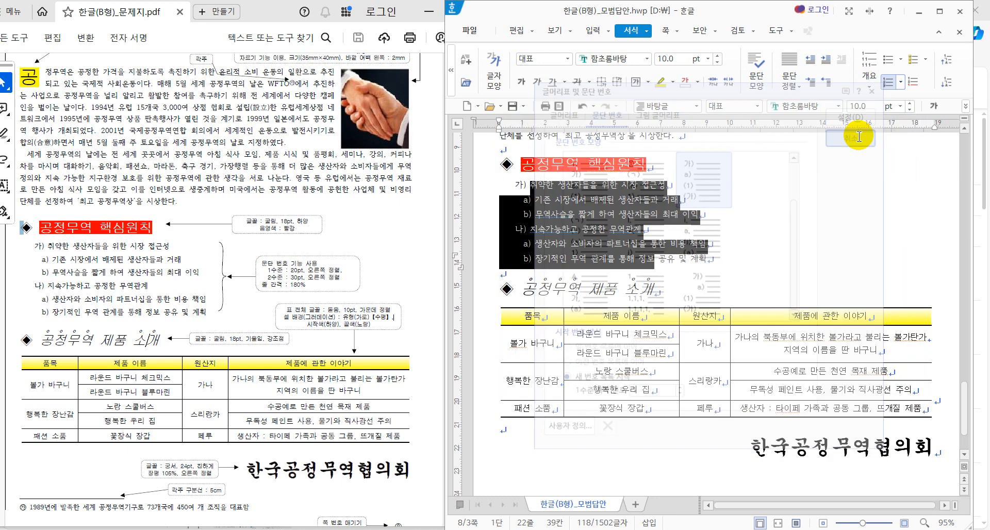
left_click(840, 216)
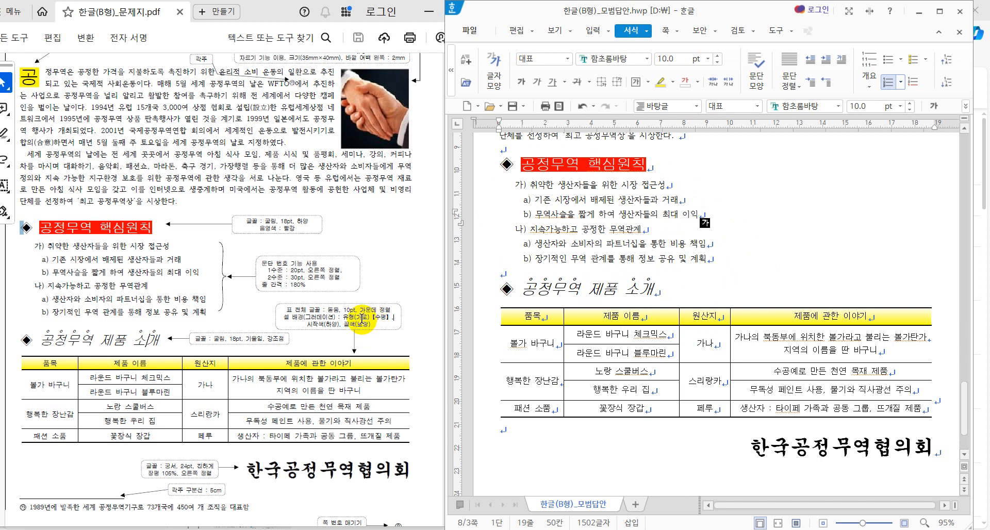
scroll(363, 318, "up", 2)
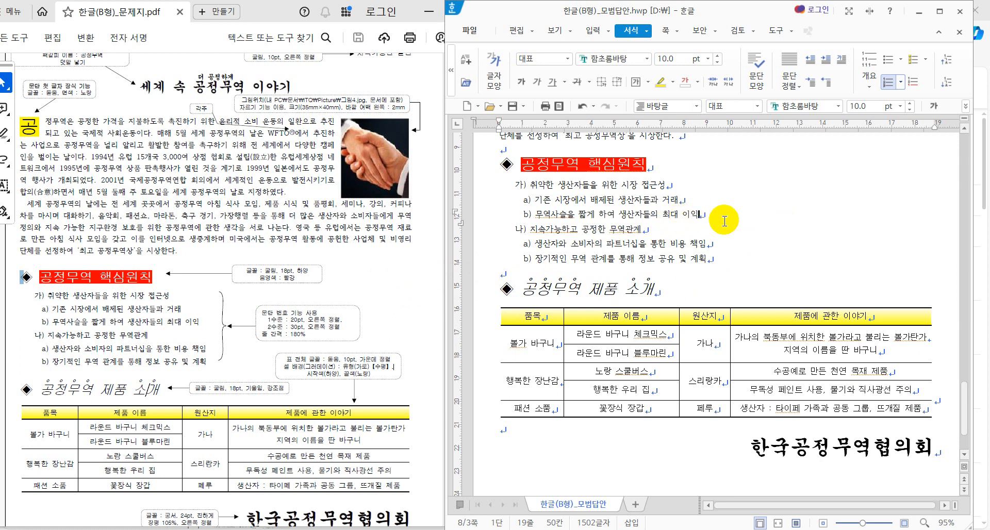
key("Hangul")
scroll(381, 408, "down", 1)
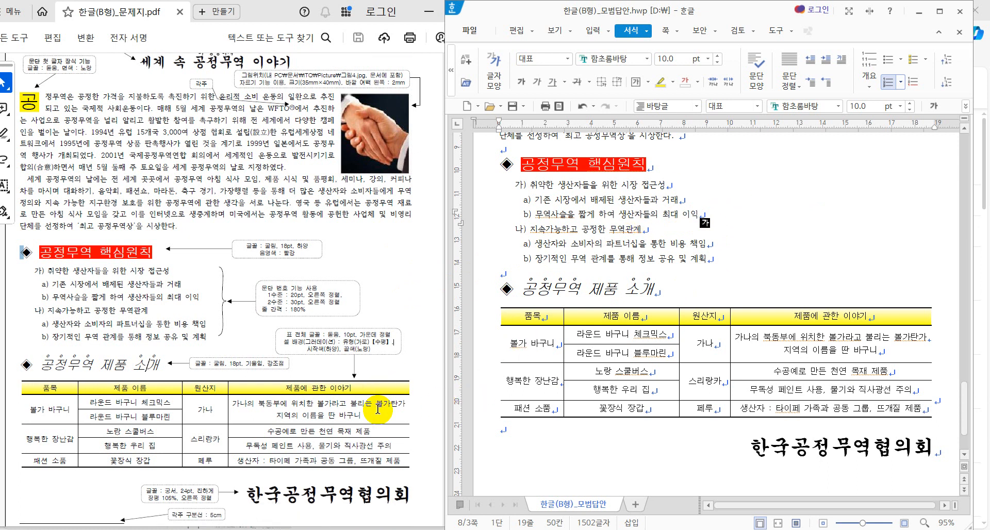
scroll(378, 408, "down", 1)
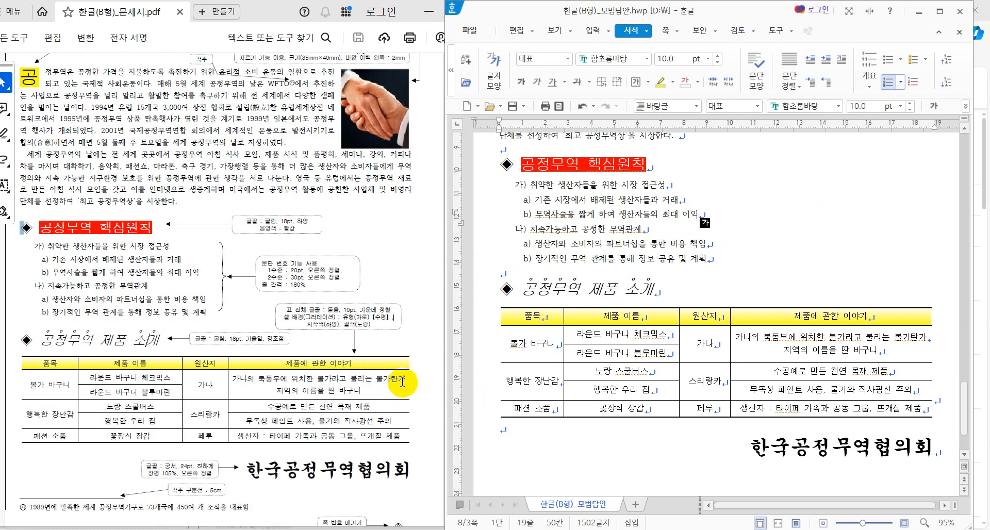